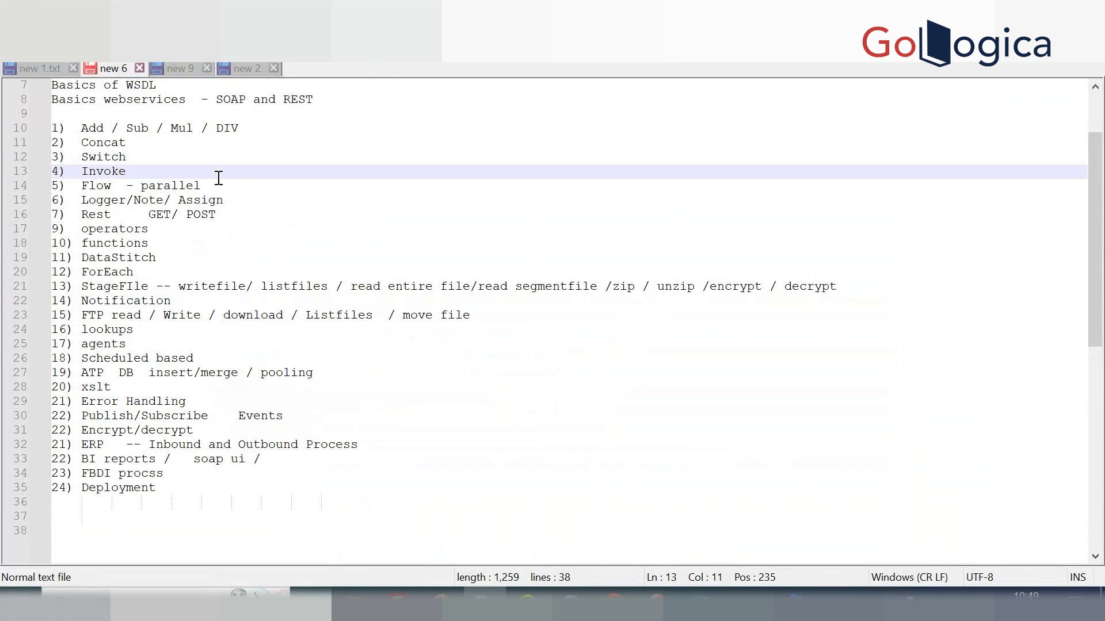
Point out outline topics in Notepad++, select StageFIle on line 21, and open Windows search.
click(234, 200)
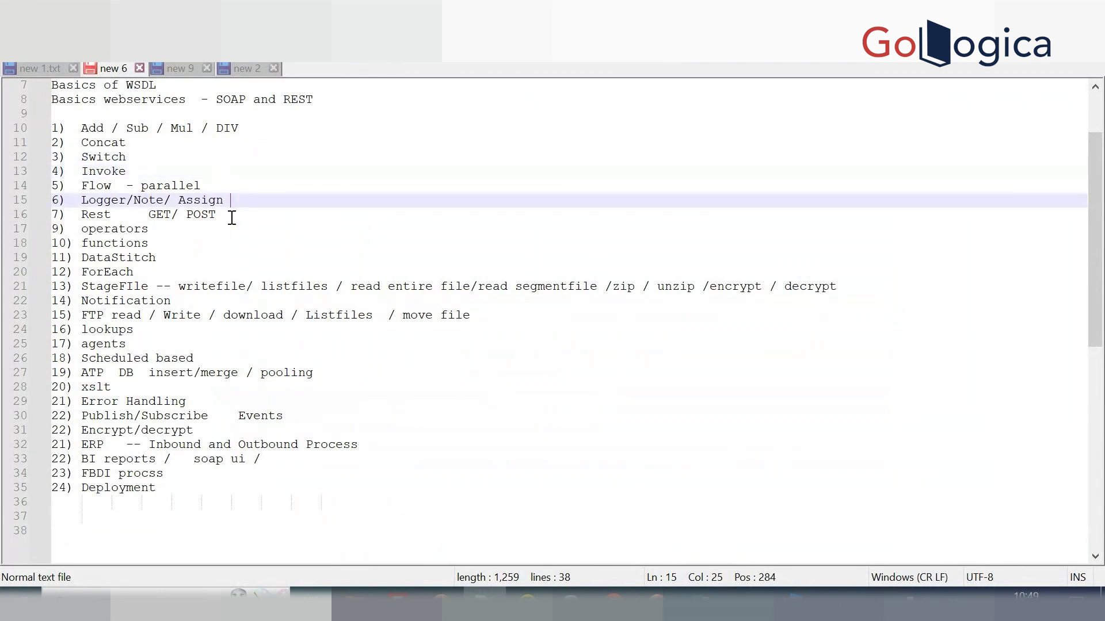
click(233, 214)
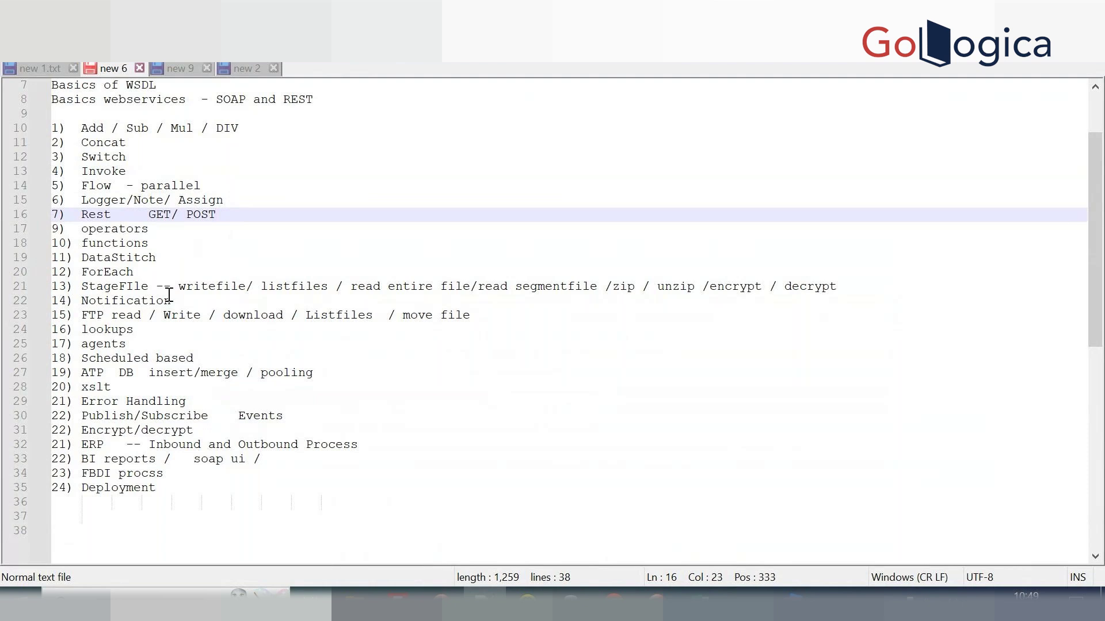
drag(81, 315, 486, 320)
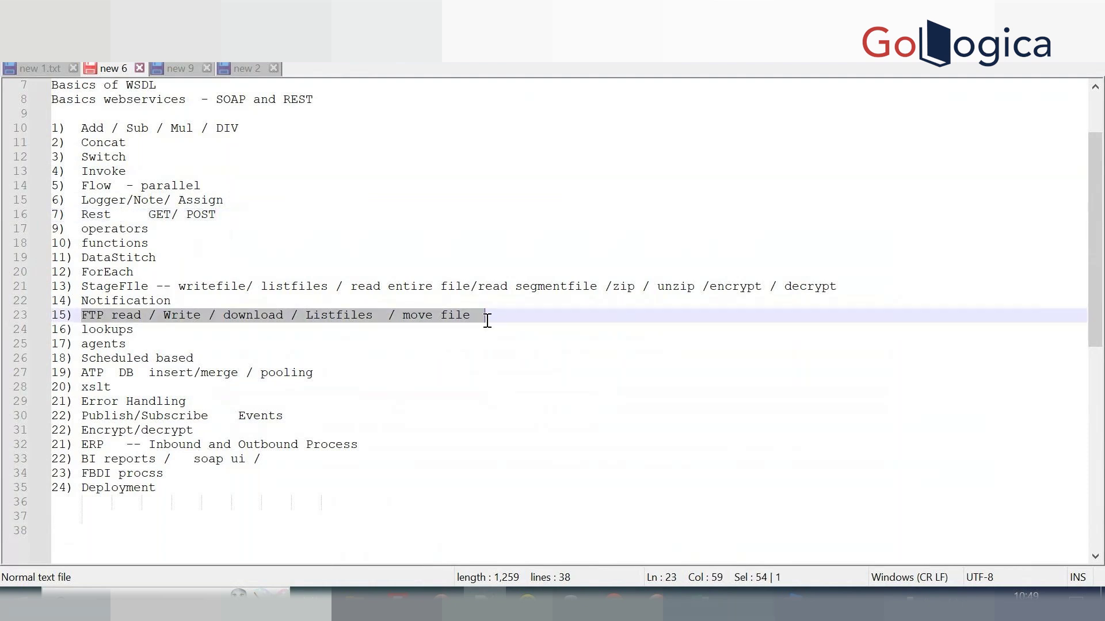
click(486, 321)
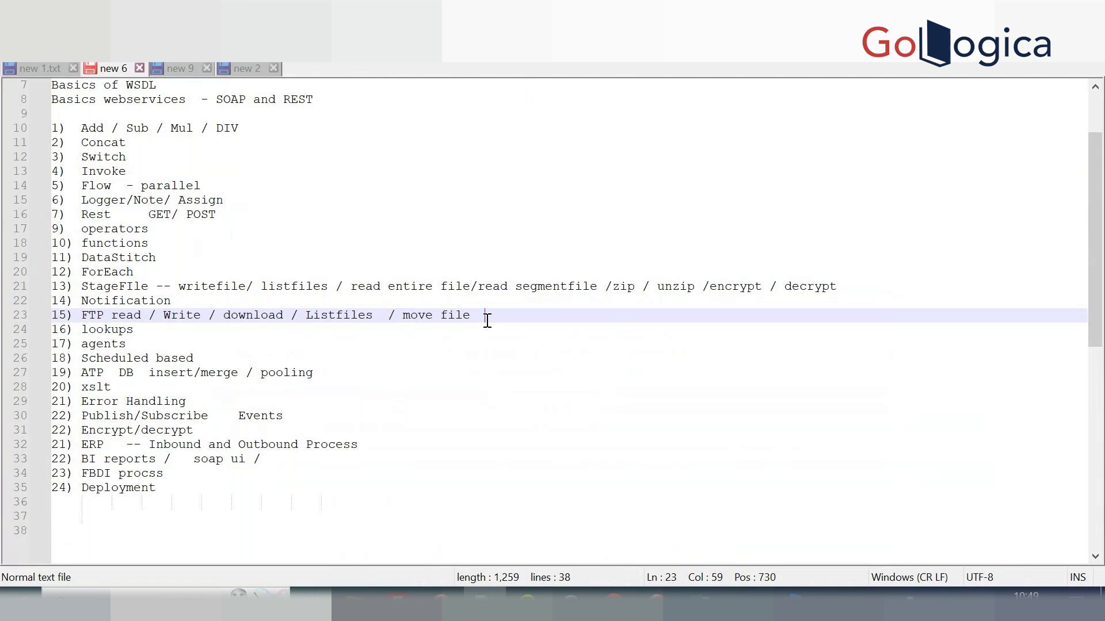
double_click(119, 287)
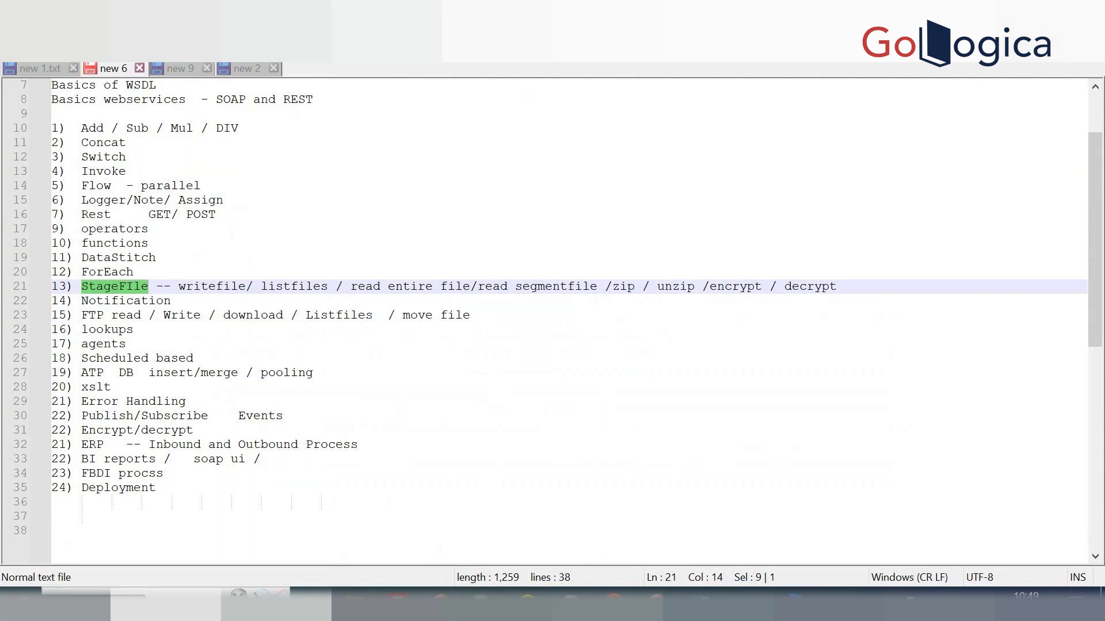
click(138, 603)
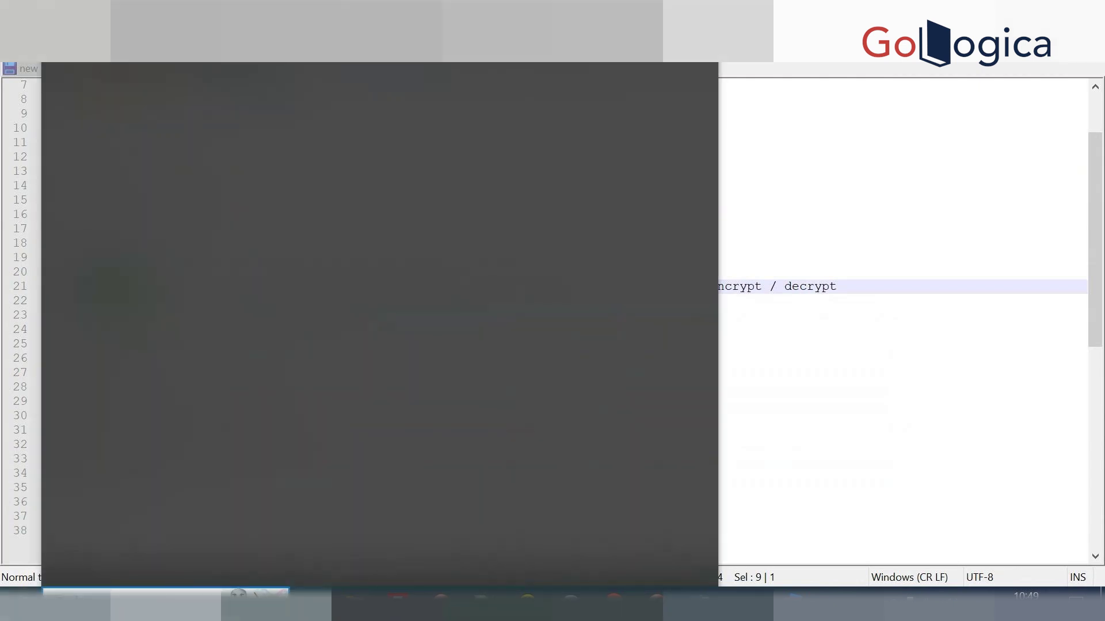
Launch Paint by searching Windows for 'paint'.
text(paint)
key(Return)
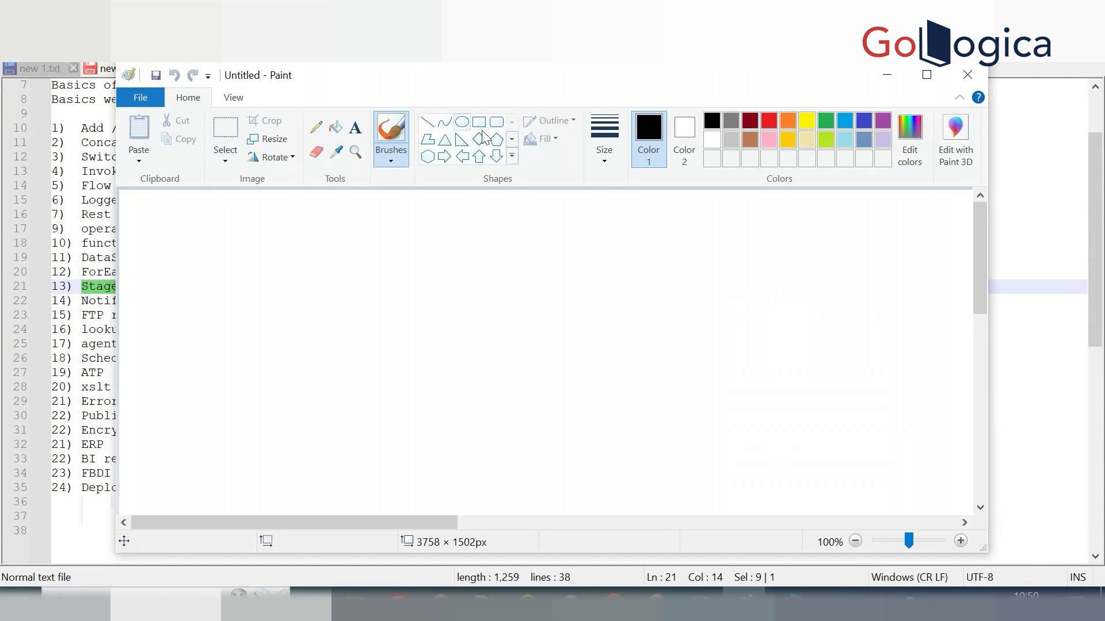
Maximize Paint and draw a cloud callout in the upper middle of the canvas.
click(926, 74)
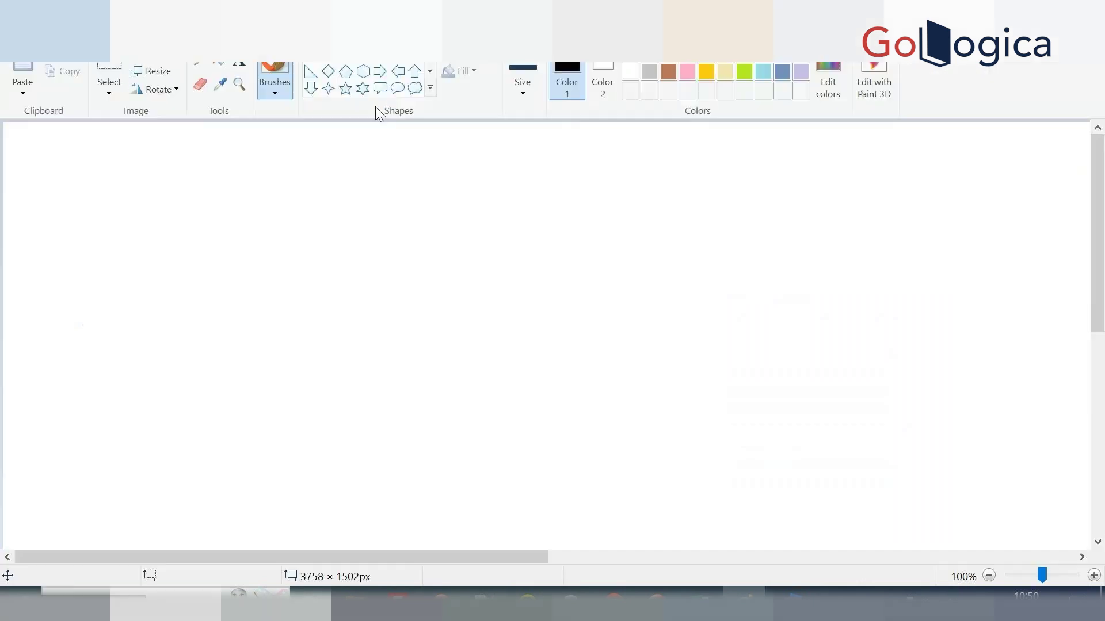
click(415, 89)
drag(689, 197, 1001, 417)
drag(860, 264, 622, 217)
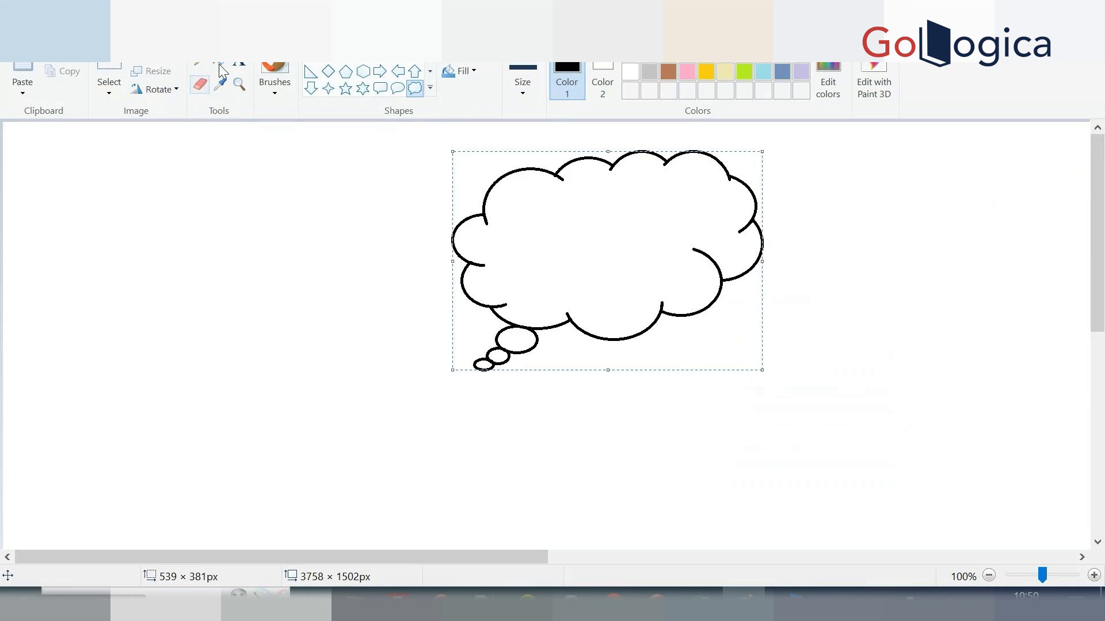
click(239, 64)
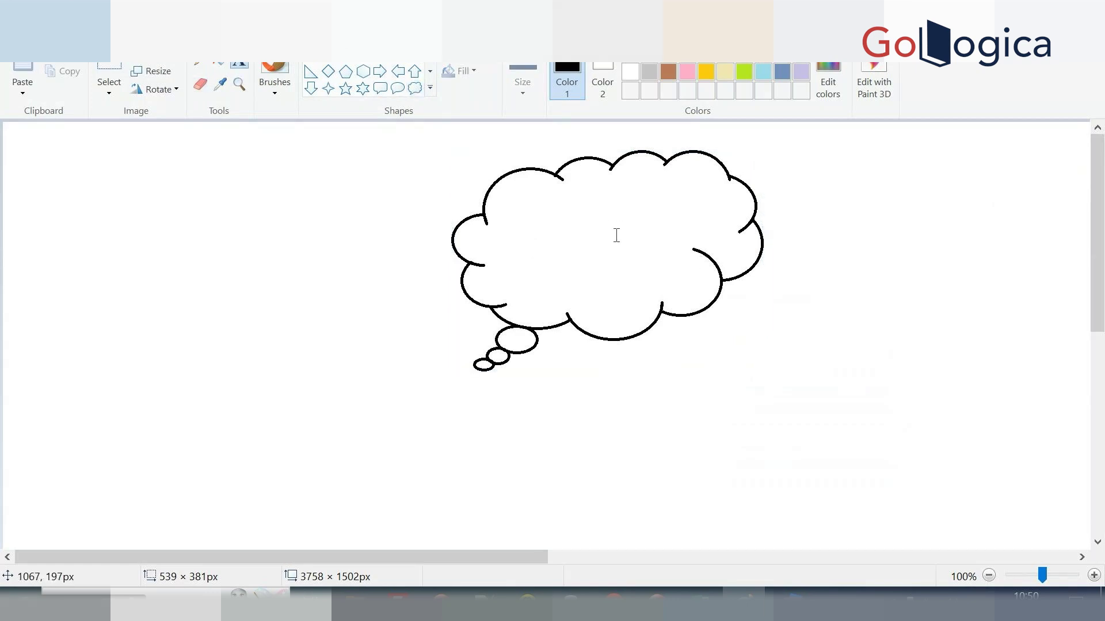
click(508, 208)
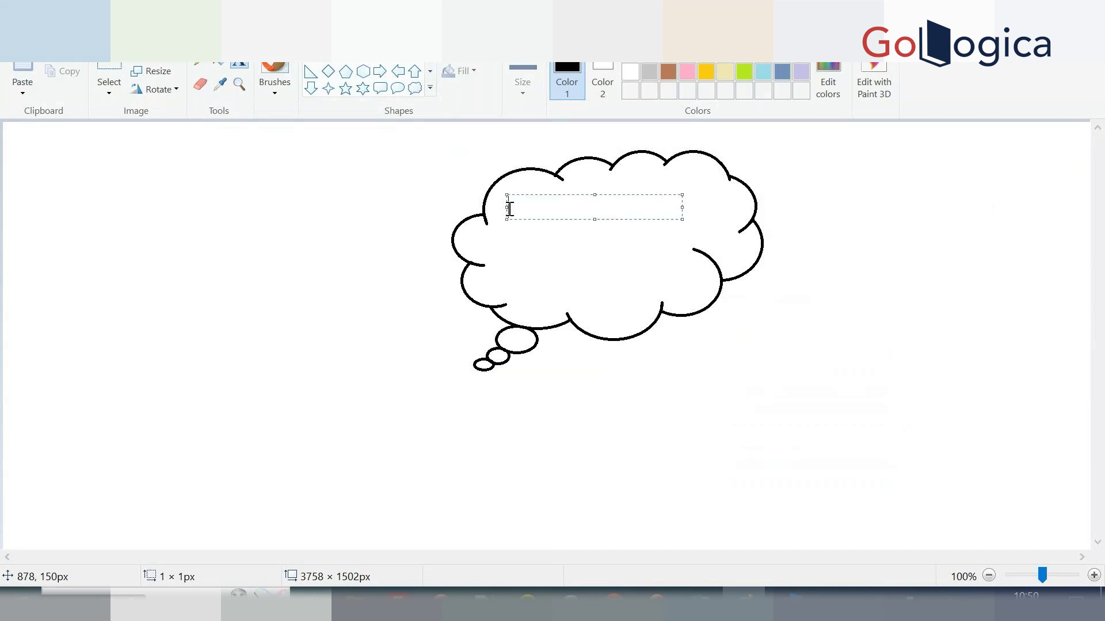
click(224, 214)
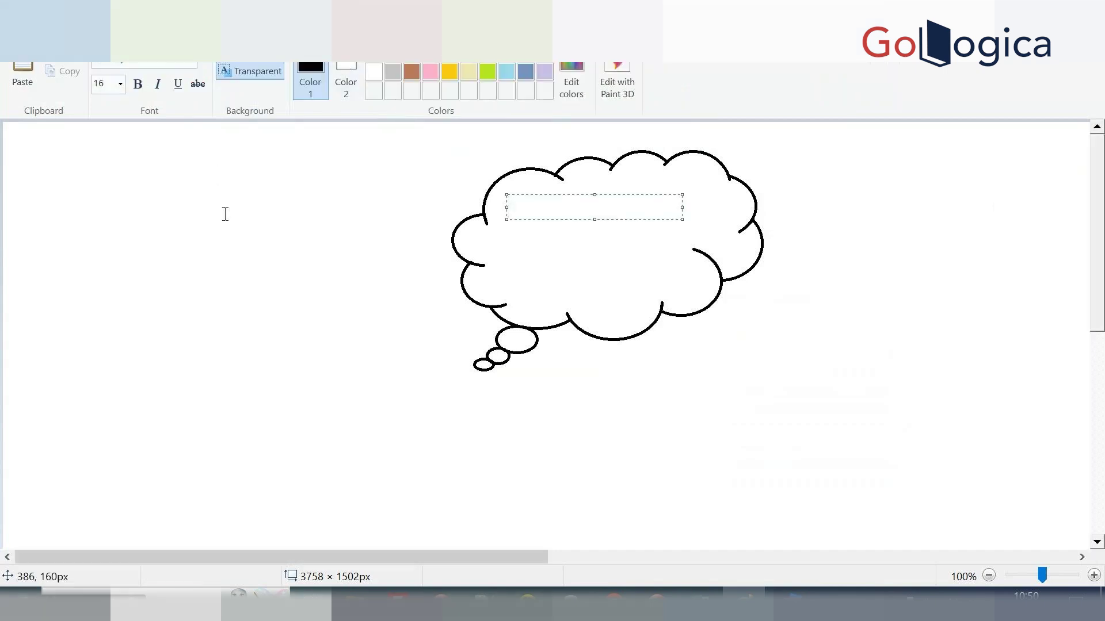
Draw a rectangle inside the cloud's upper-left part.
click(363, 71)
drag(503, 198, 607, 271)
click(397, 287)
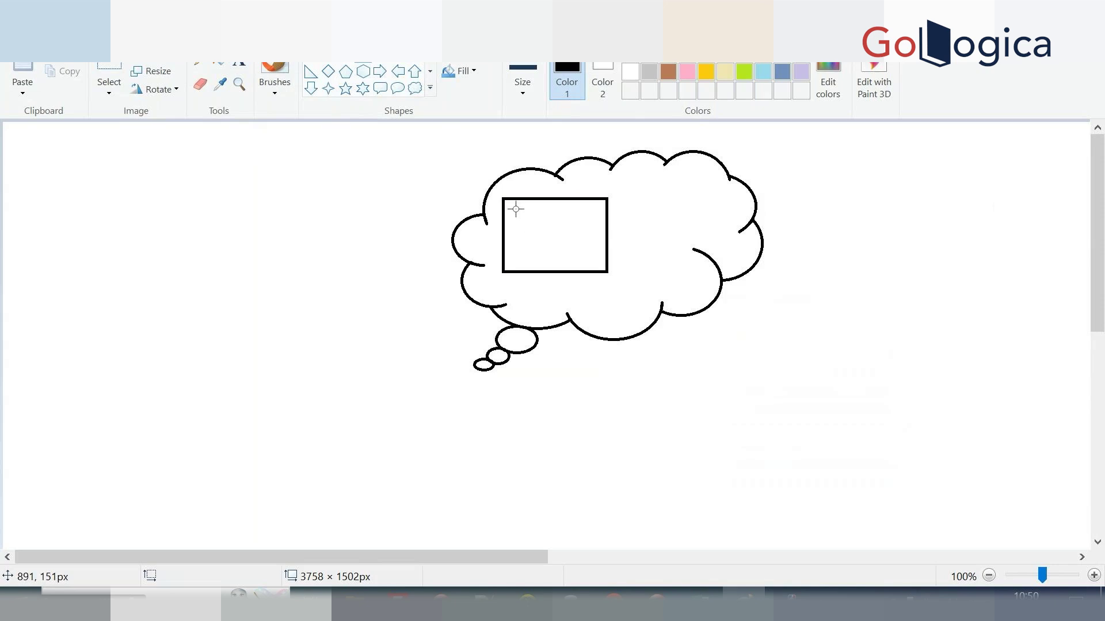
Add the label 'OIC virtual location' starting inside the cloud's rectangle.
click(239, 64)
click(526, 222)
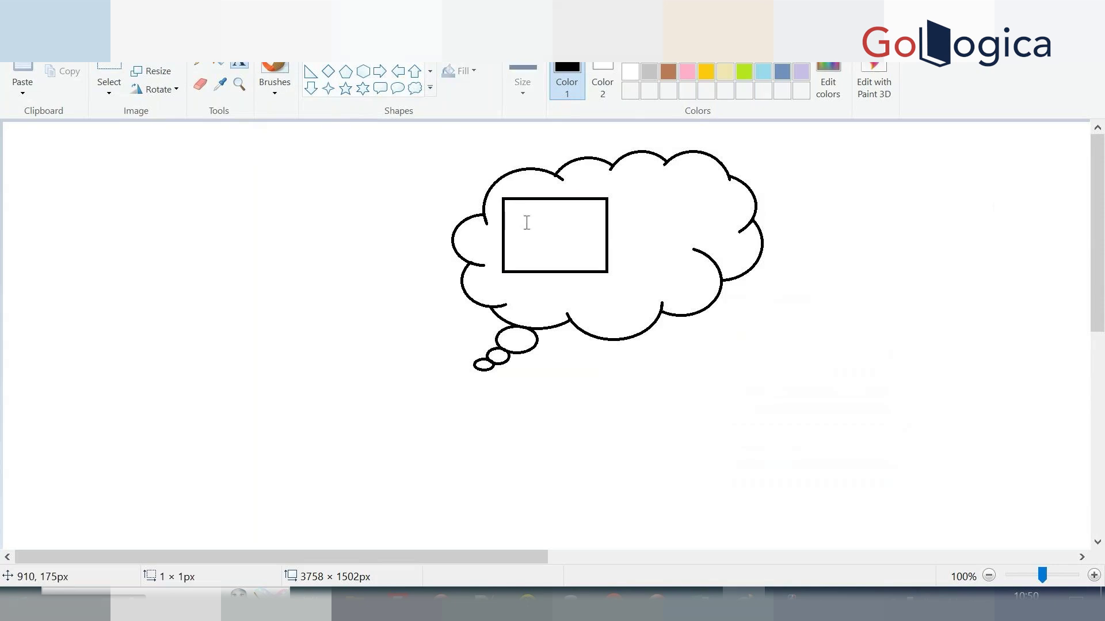
text(OIC )
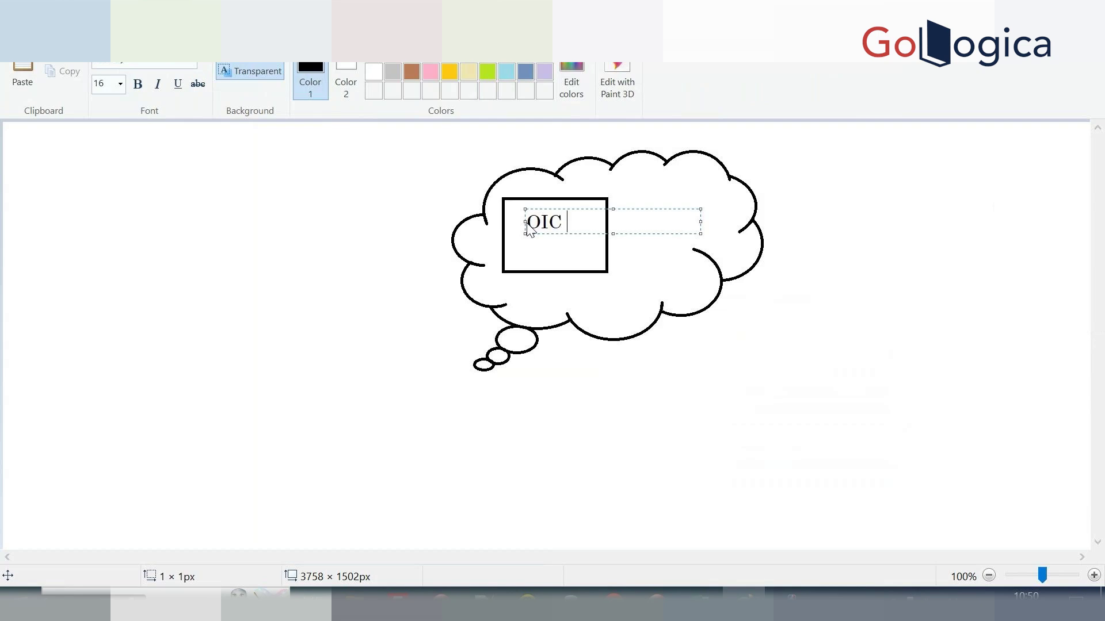
text(virtual location)
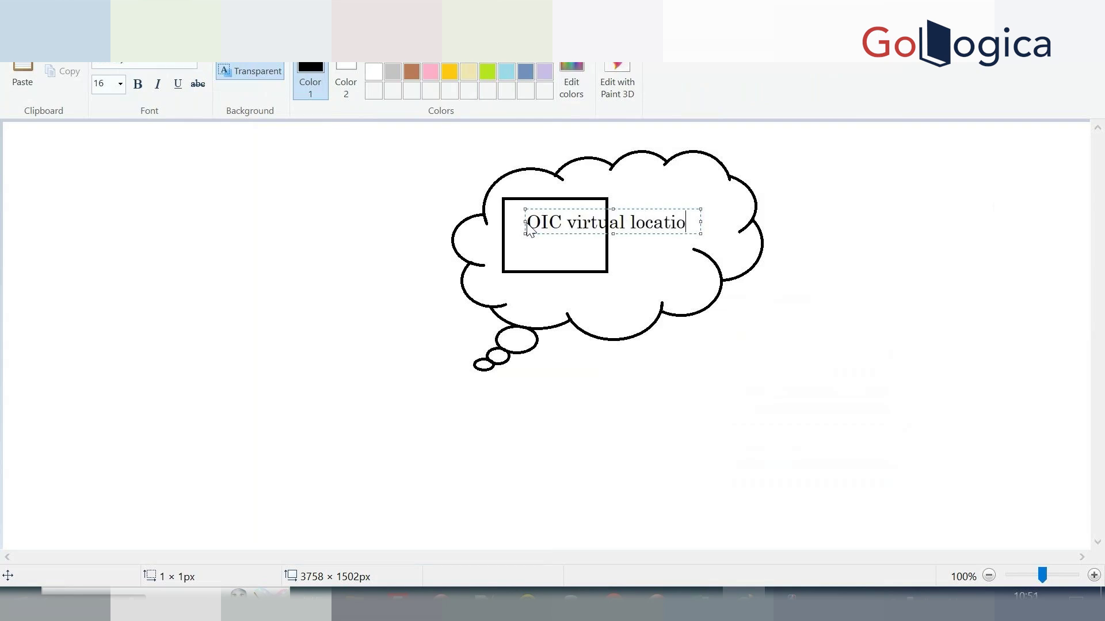
click(309, 290)
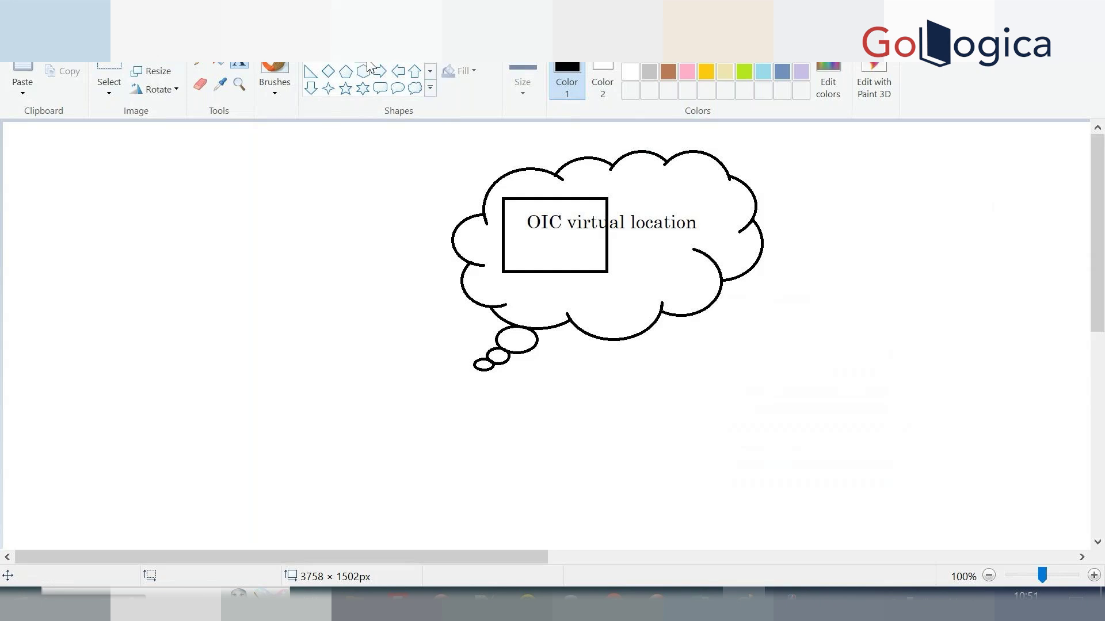
Draw a large square on the left with a small rectangle beneath it.
click(327, 76)
drag(79, 153, 276, 329)
click(263, 342)
drag(119, 330, 232, 369)
click(276, 343)
Label the large square 'remote ftp location' and 'less tahn 100 mb file'.
click(240, 64)
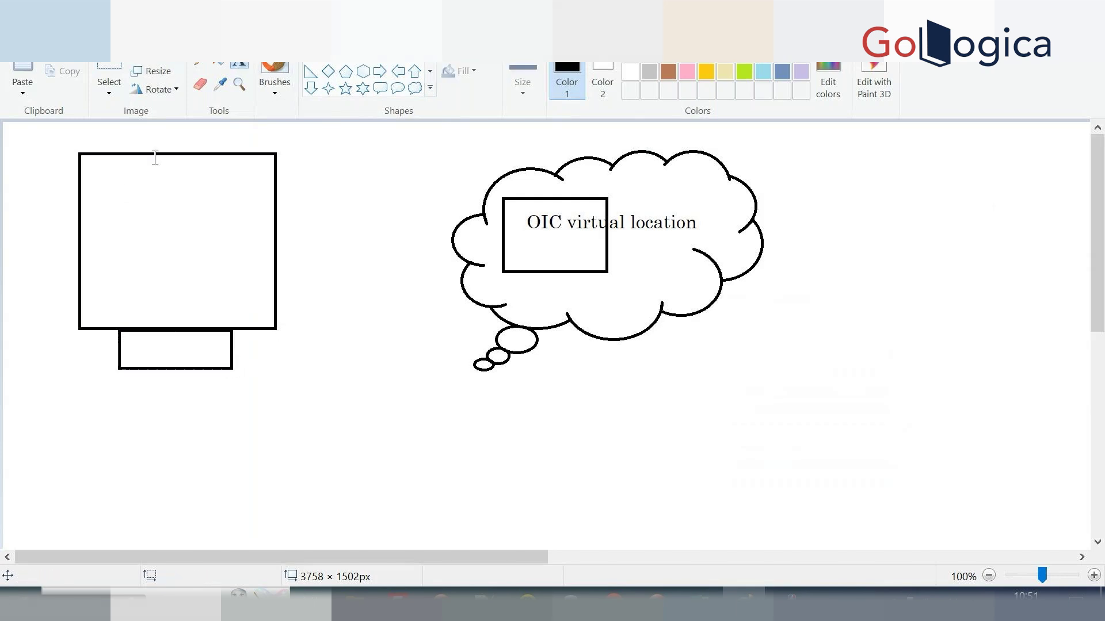
click(122, 196)
text(r)
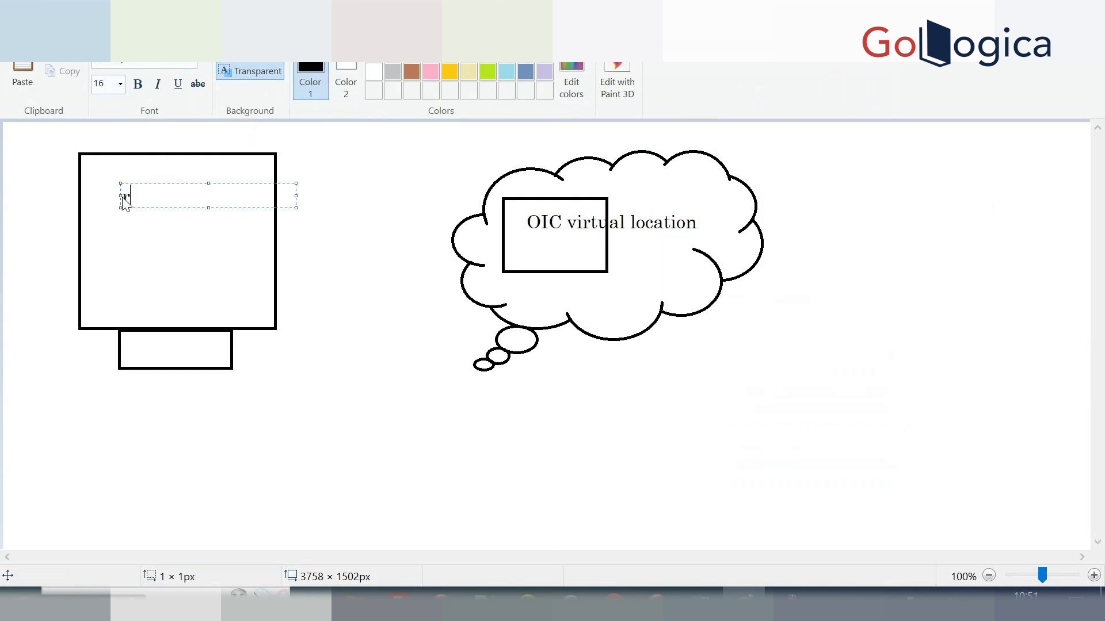
text(emote ftp location)
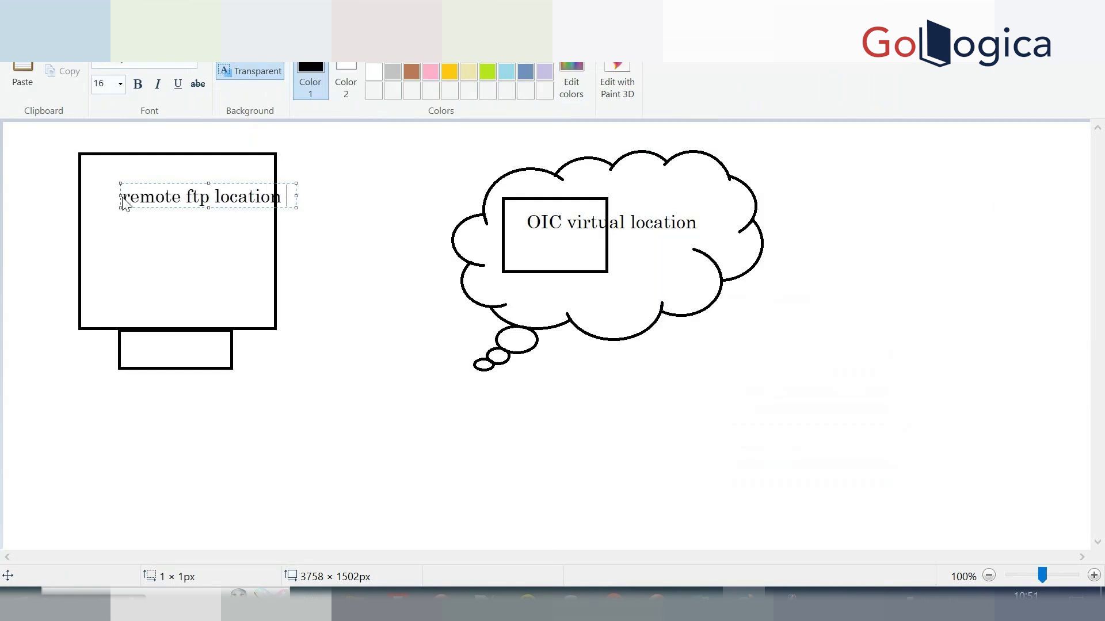
click(384, 218)
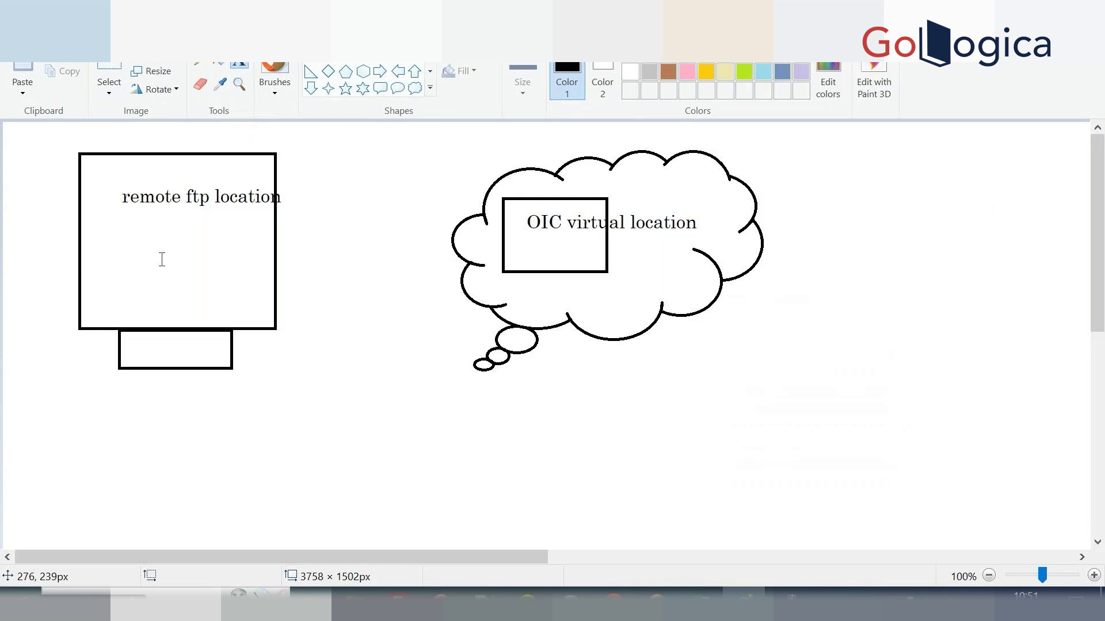
click(133, 237)
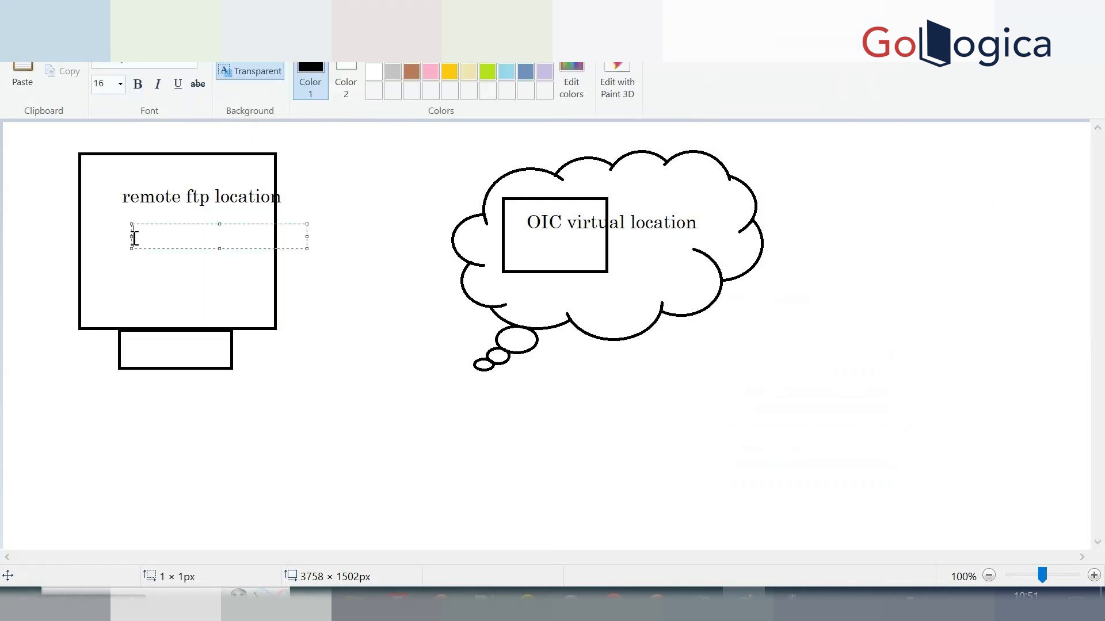
text(100)
key(BackSpace)
key(BackSpace)
key(BackSpace)
text(less tahn 100 mb file)
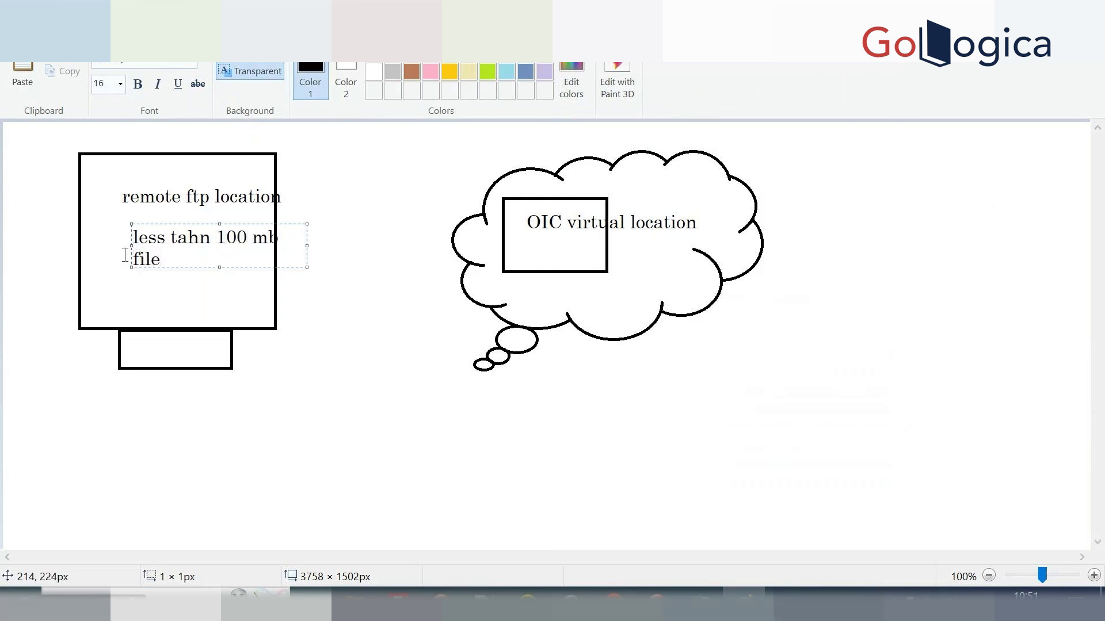
click(273, 313)
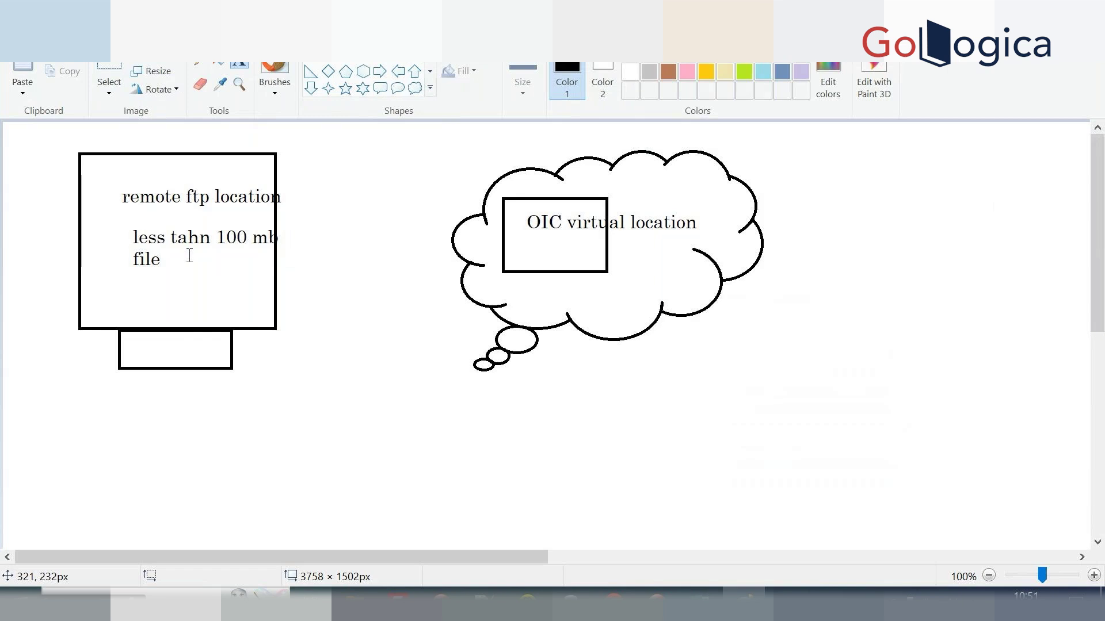
Start a new text box lower inside the cloud.
click(623, 251)
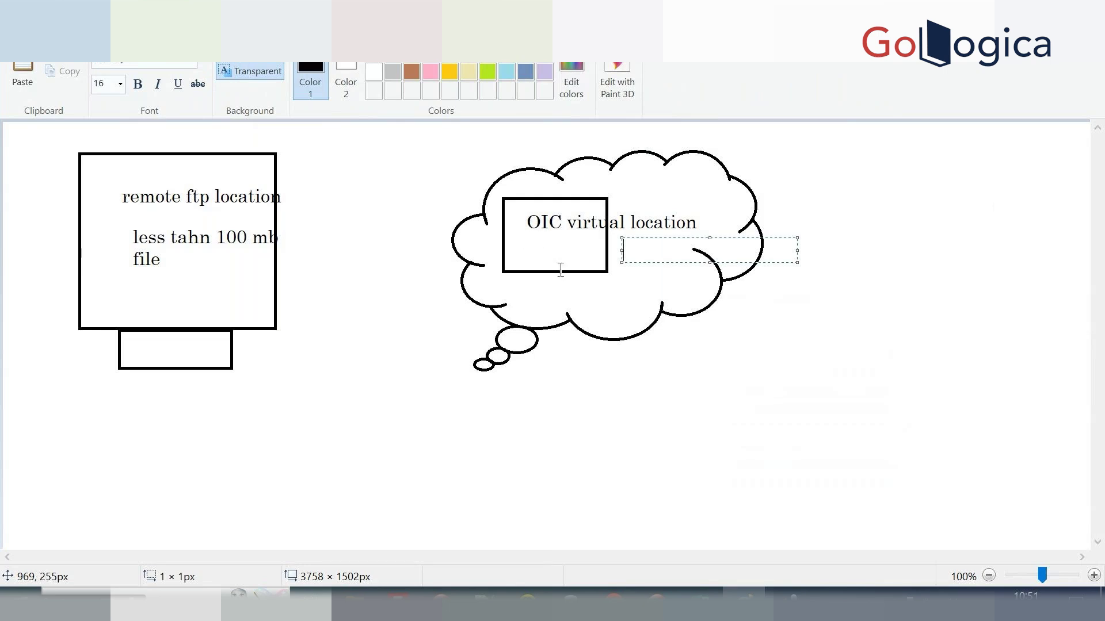
click(557, 288)
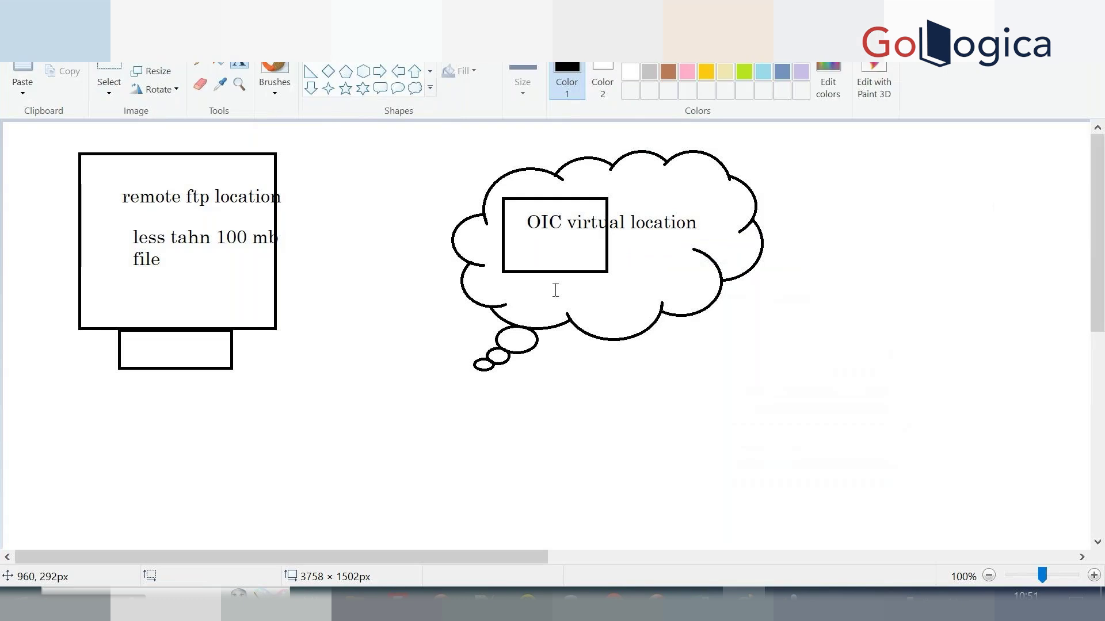
click(557, 290)
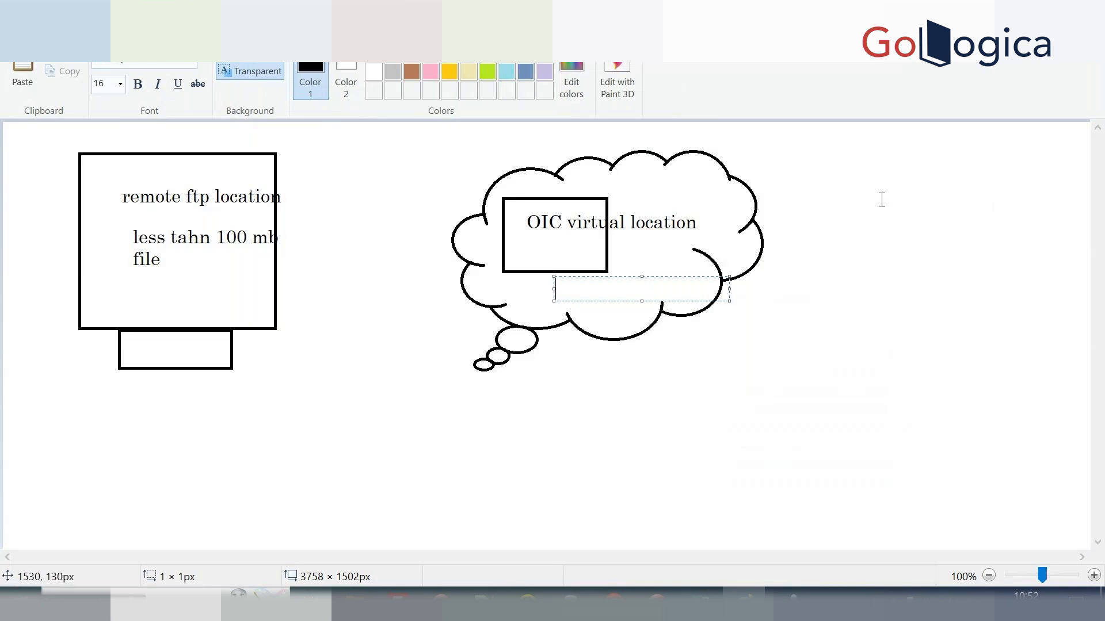
Start a text list right of the cloud with 'read file' and 'write file'.
click(616, 453)
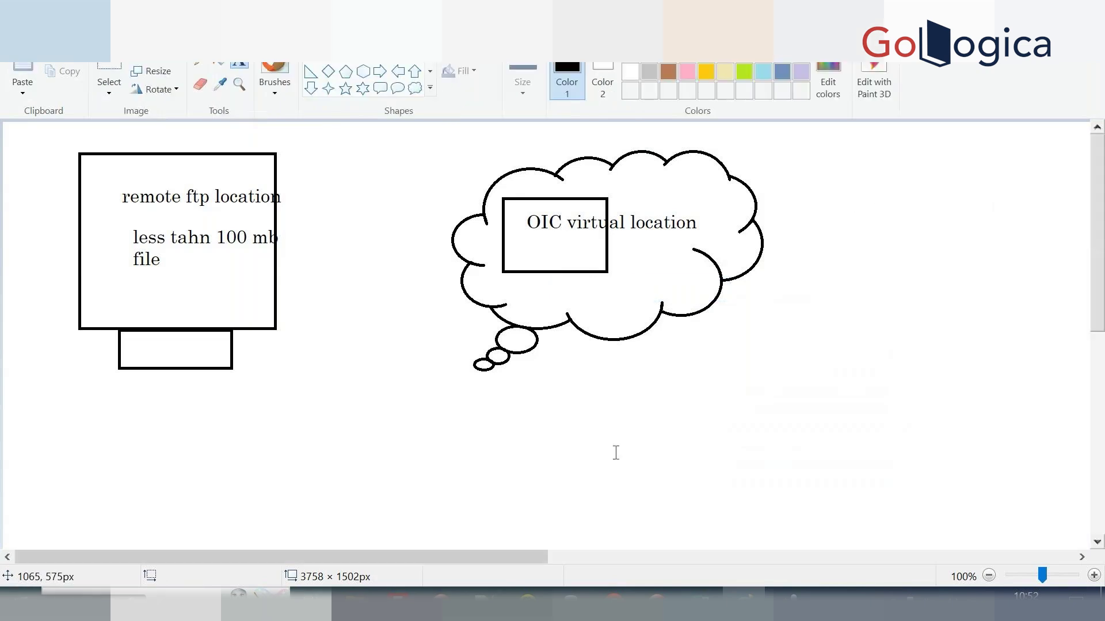
click(794, 215)
text(reasd)
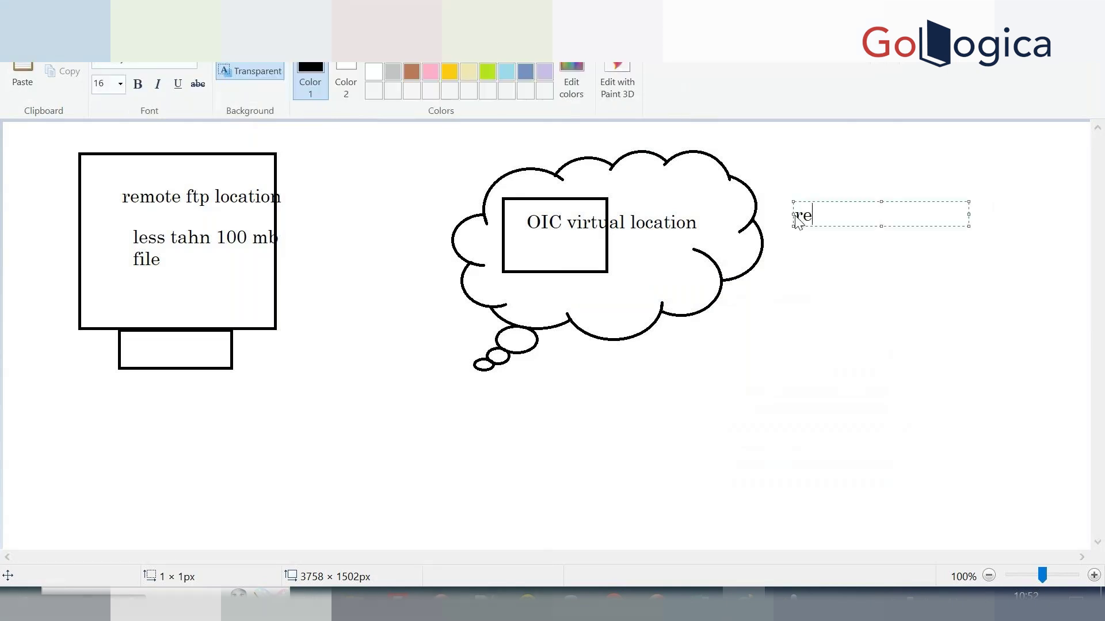
key(BackSpace)
key(BackSpace)
text(d fiule)
key(BackSpace)
key(BackSpace)
key(BackSpace)
key(BackSpace)
text(le)
key(Return)
text(write file)
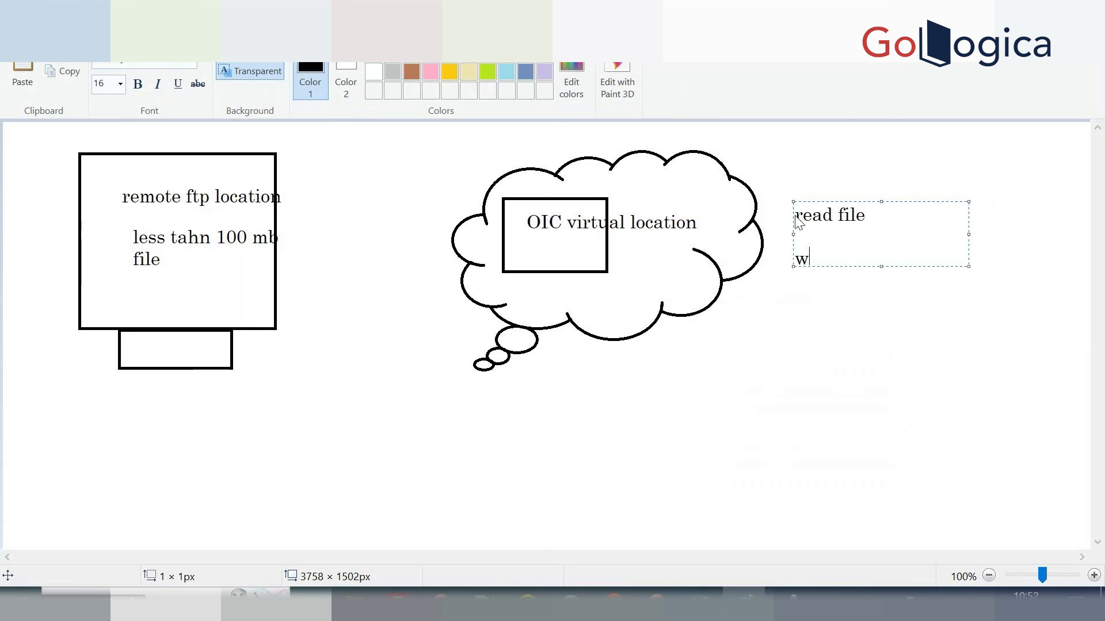
Add listfiles, zip file, unzipfiles, encrypt file and decrypt files lines, then commit the list.
key(Return)
key(Return)
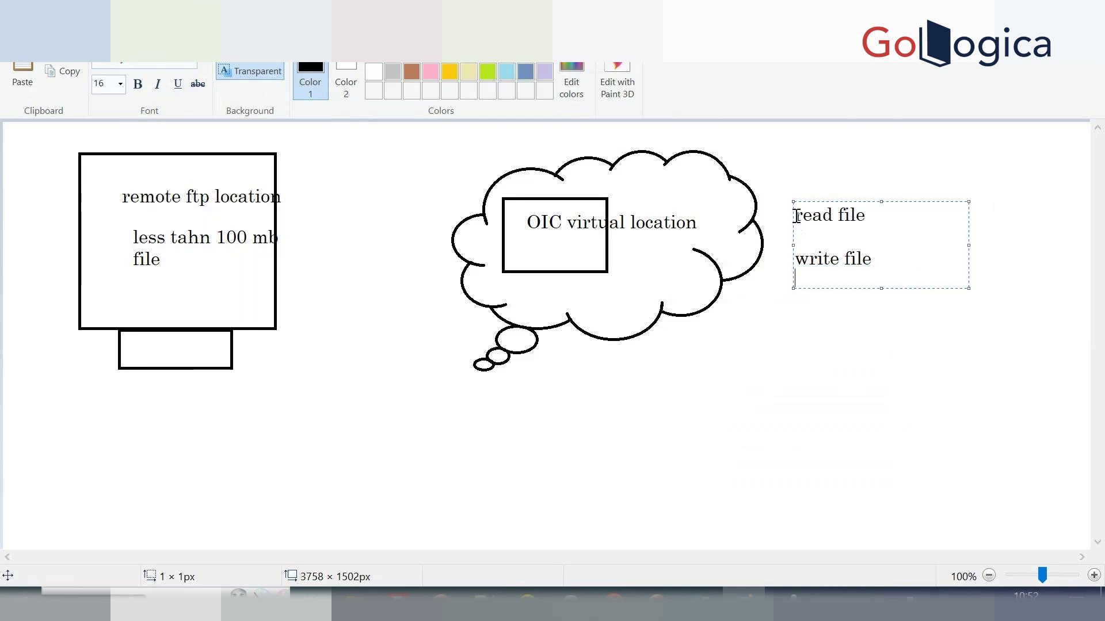
text(listfiles)
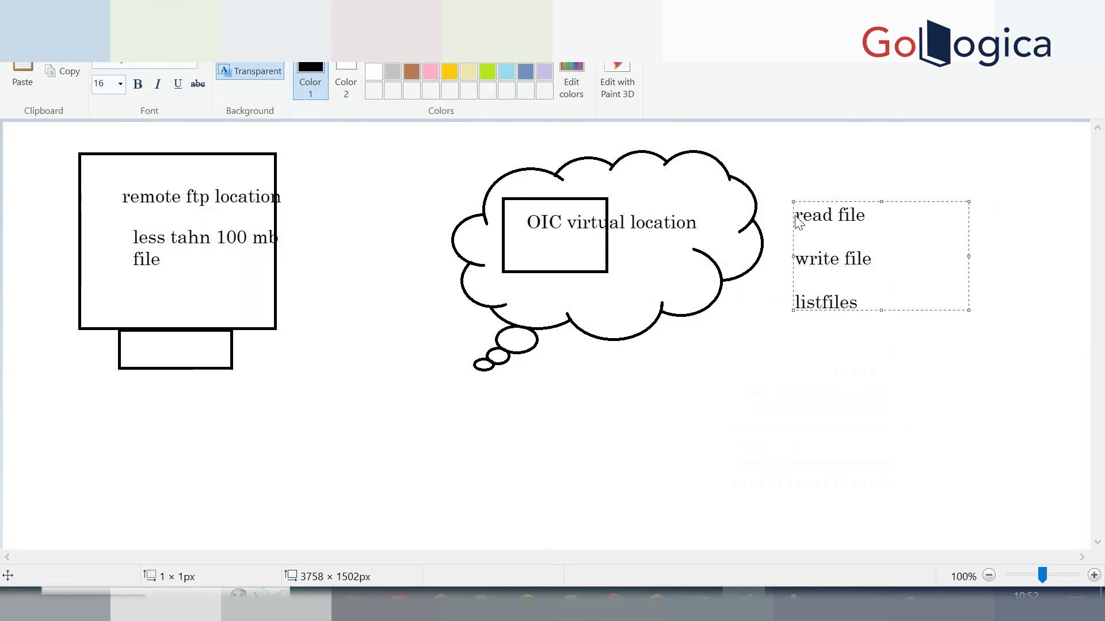
key(Return)
text(zip file)
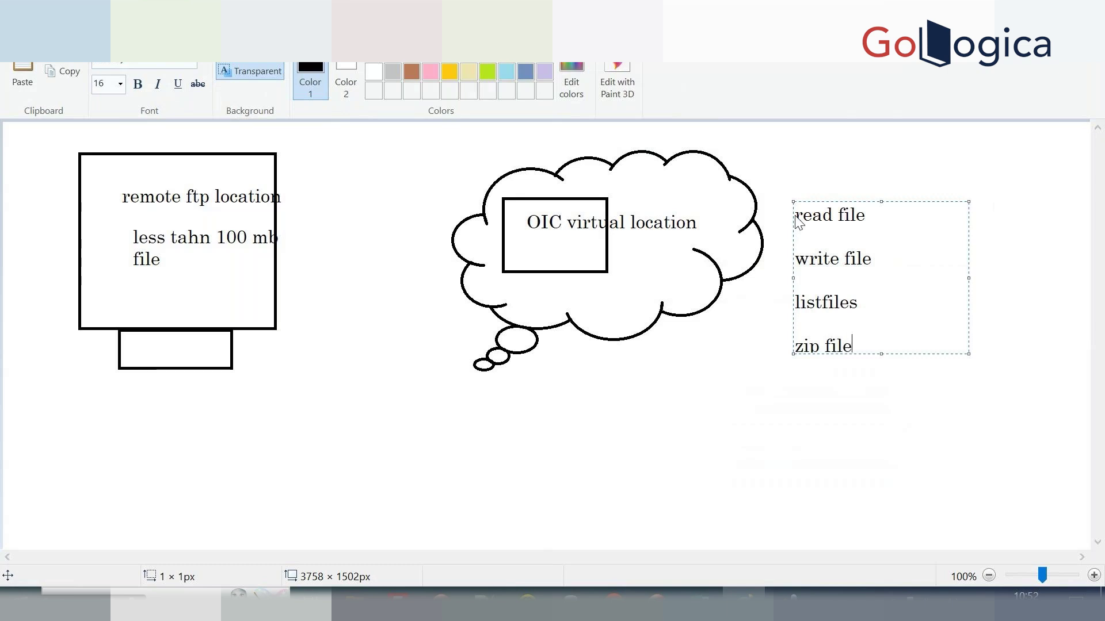
key(Return)
text(unzipfiles)
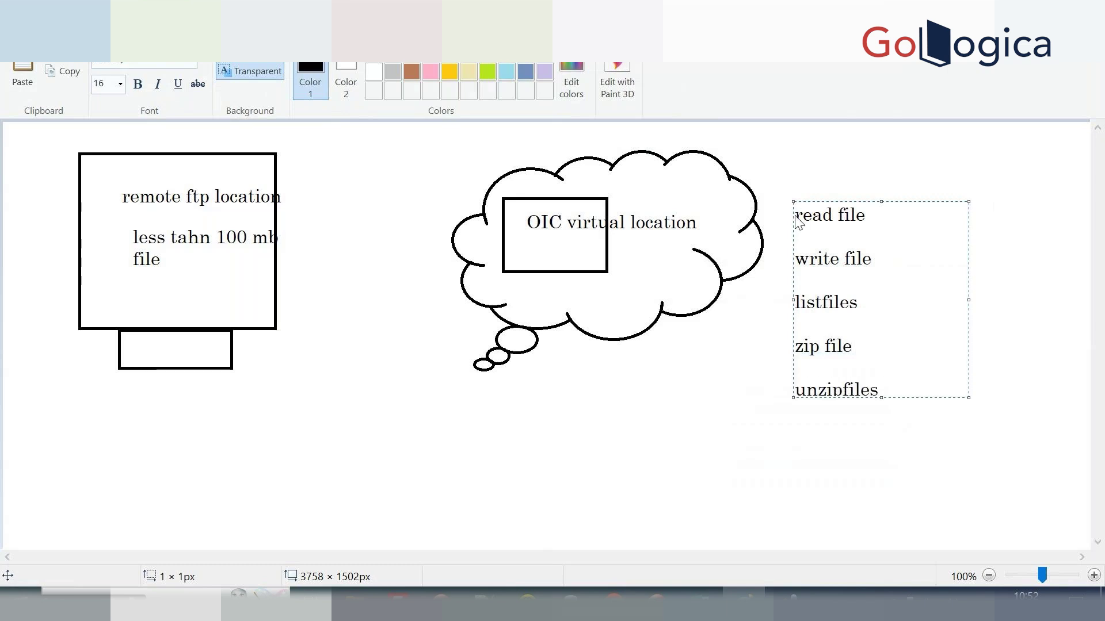
key(Return)
text(encrypt file)
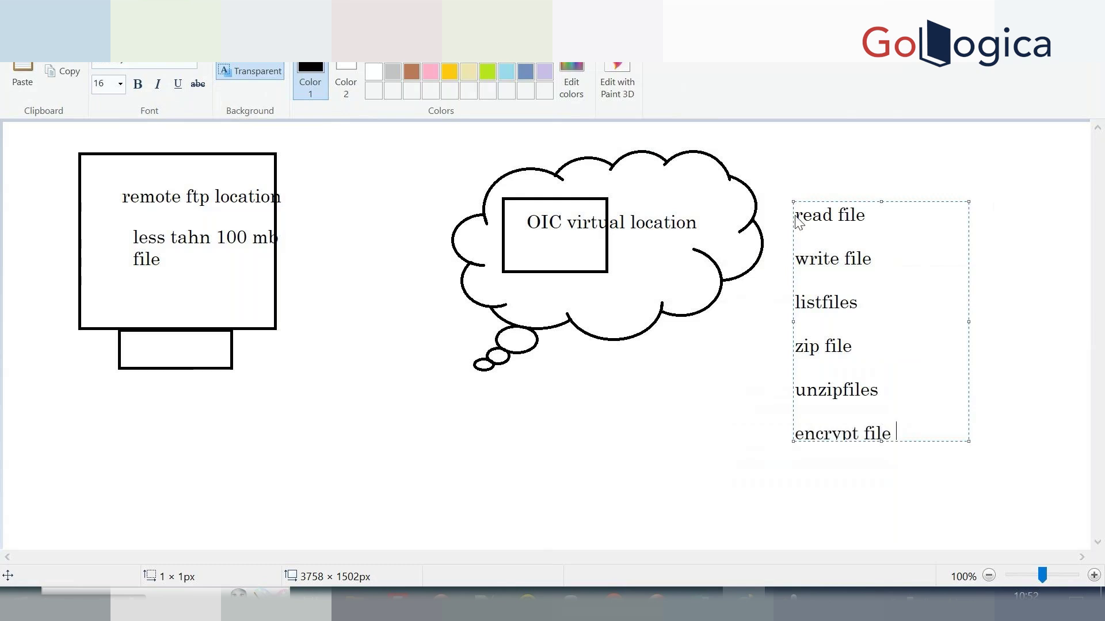
key(Return)
text(decrypt files)
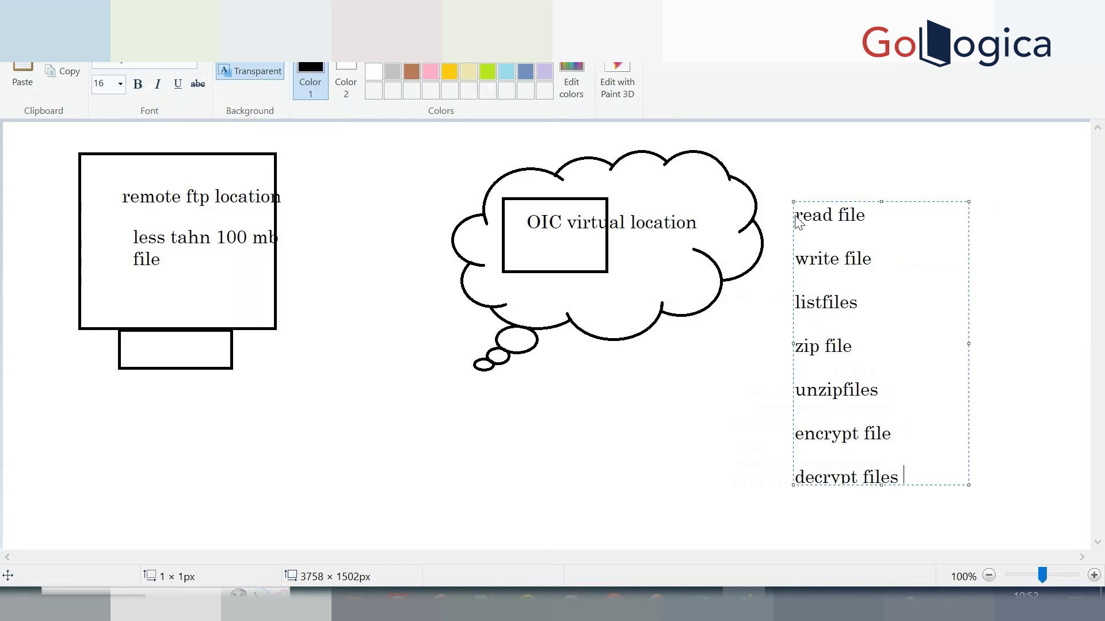
key(Return)
click(554, 429)
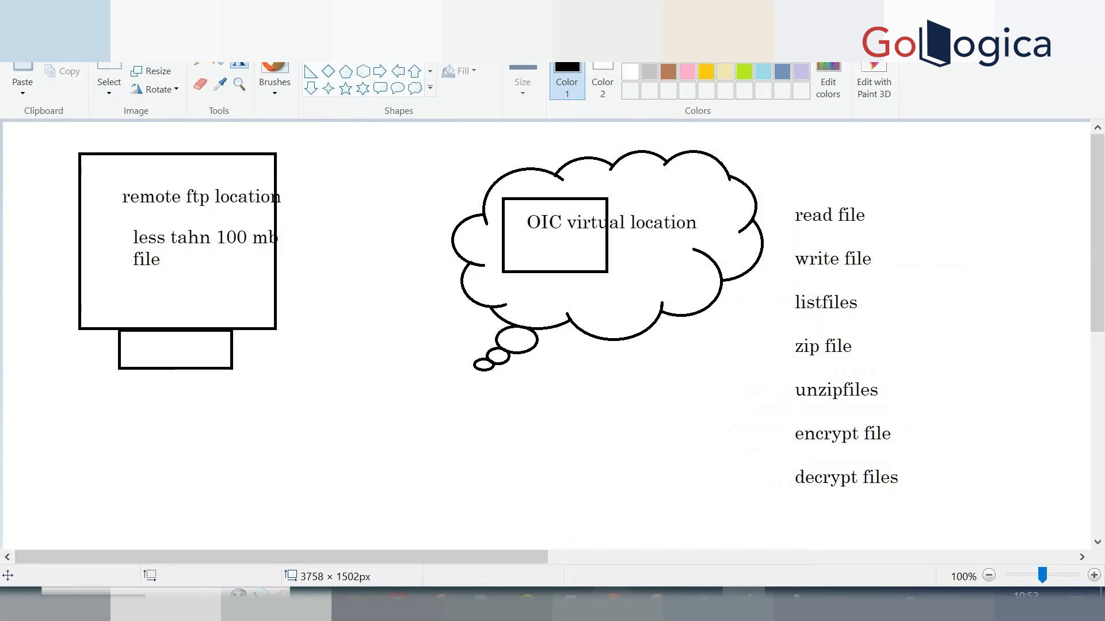
In Oracle Integration, go to Design > Integrations.
click(513, 534)
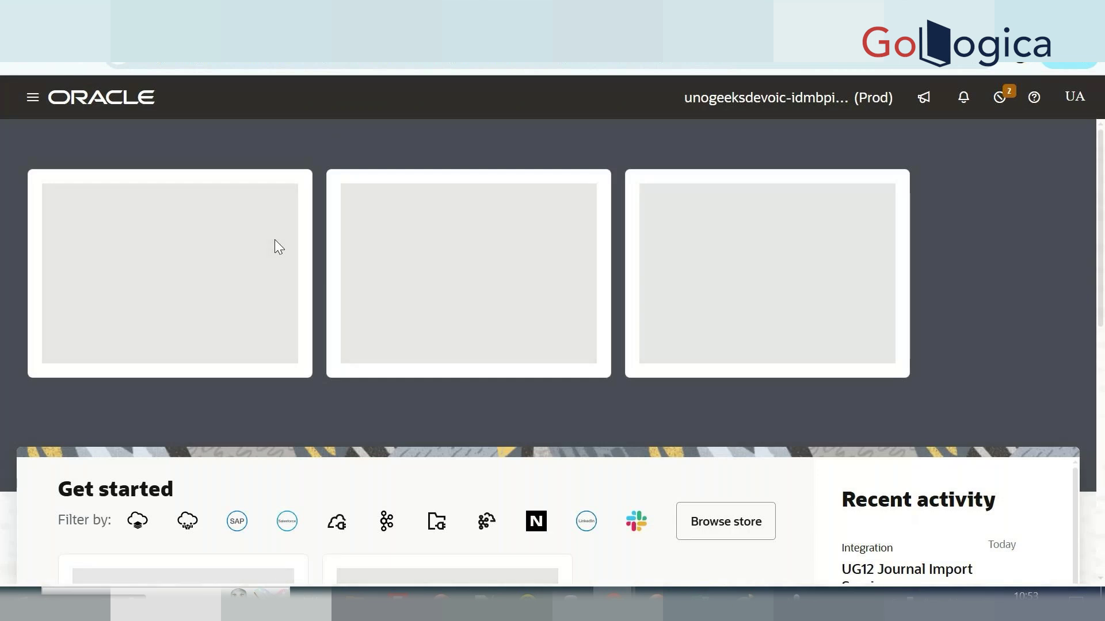
click(32, 99)
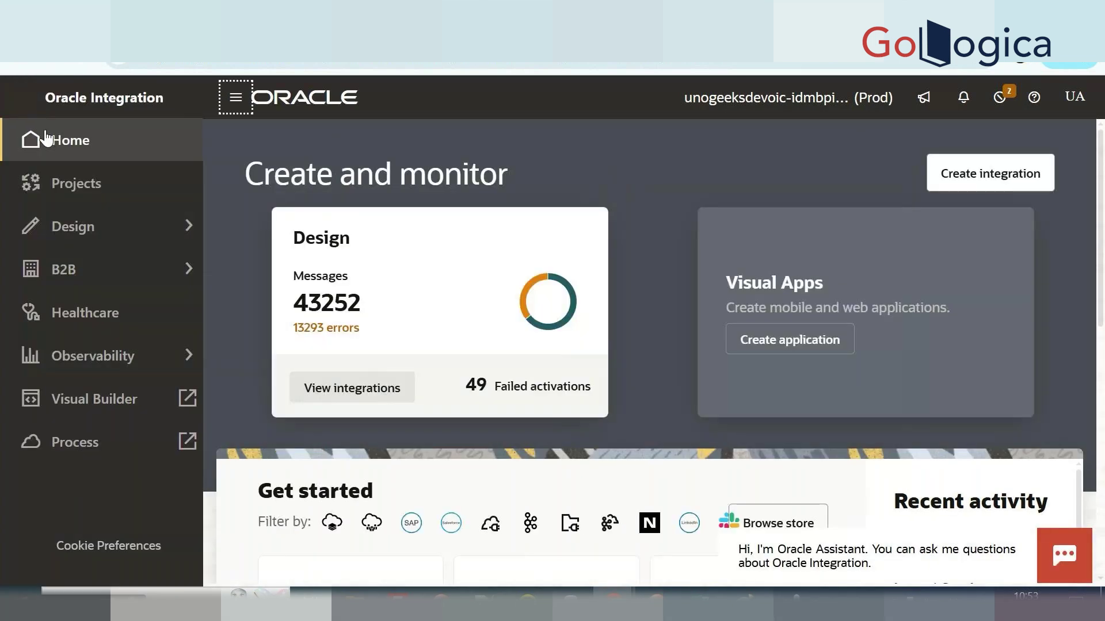
click(128, 230)
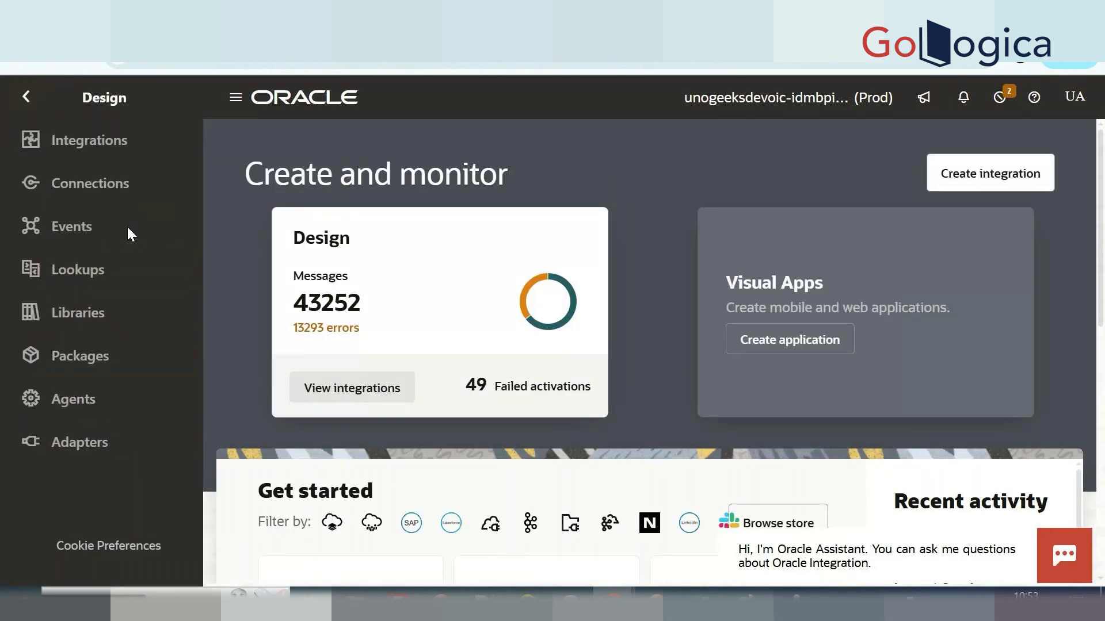
click(138, 158)
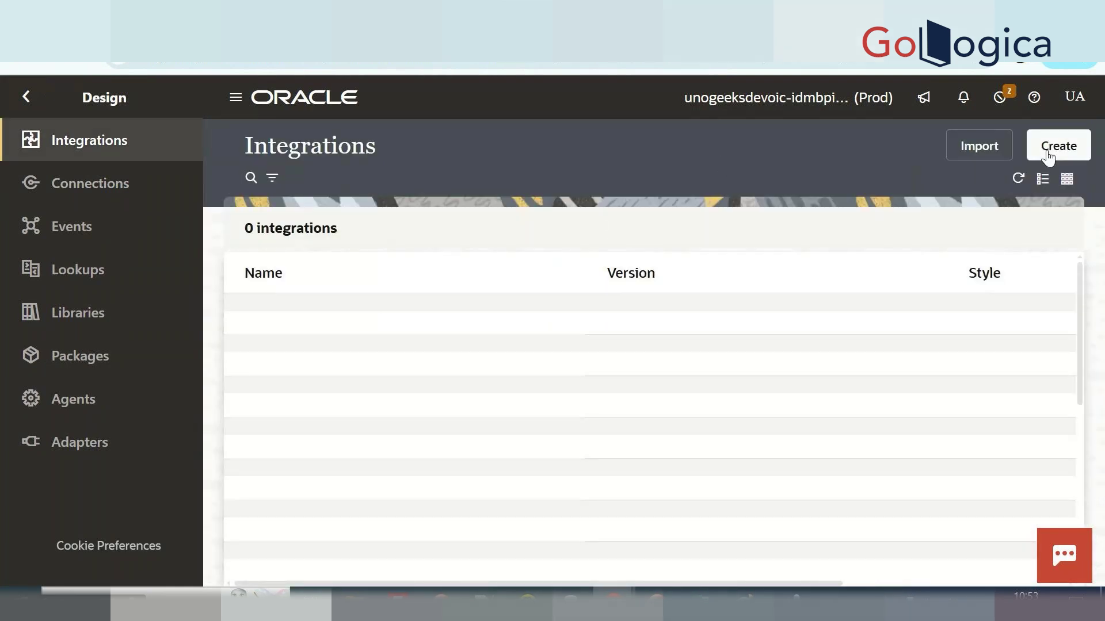
Create an Application integration named 'StageOperations_t'.
click(1059, 145)
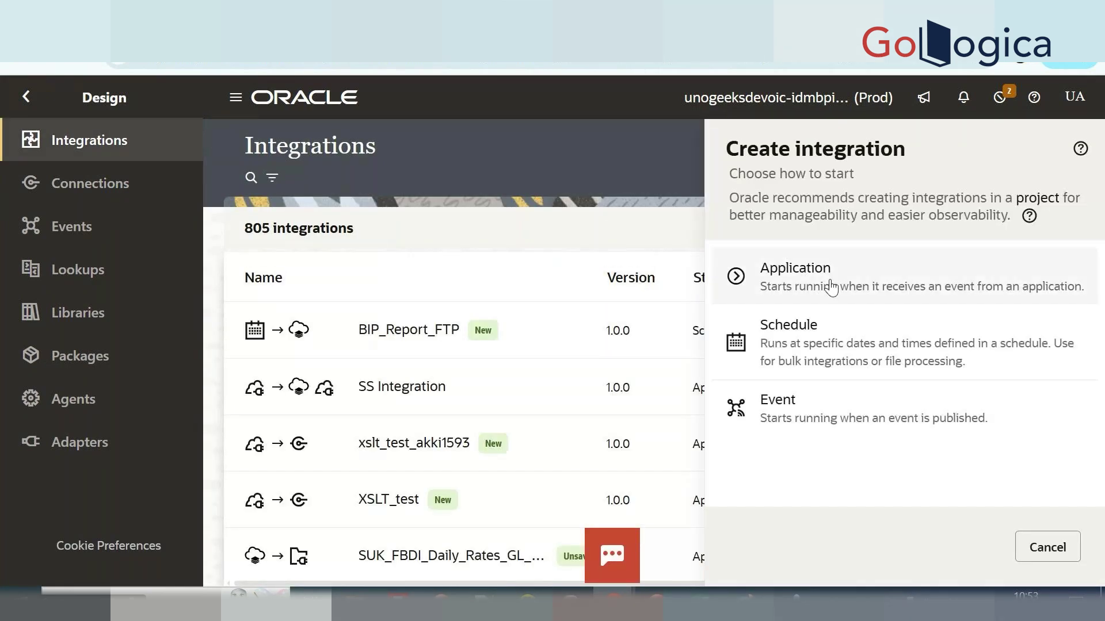
click(831, 286)
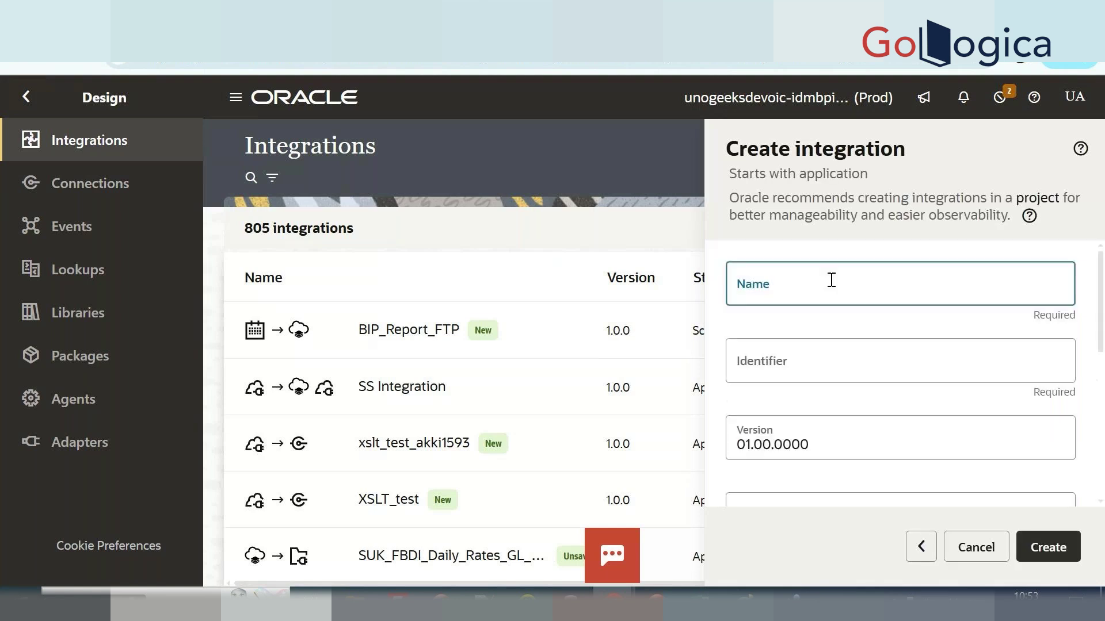
click(831, 280)
text(Stage)
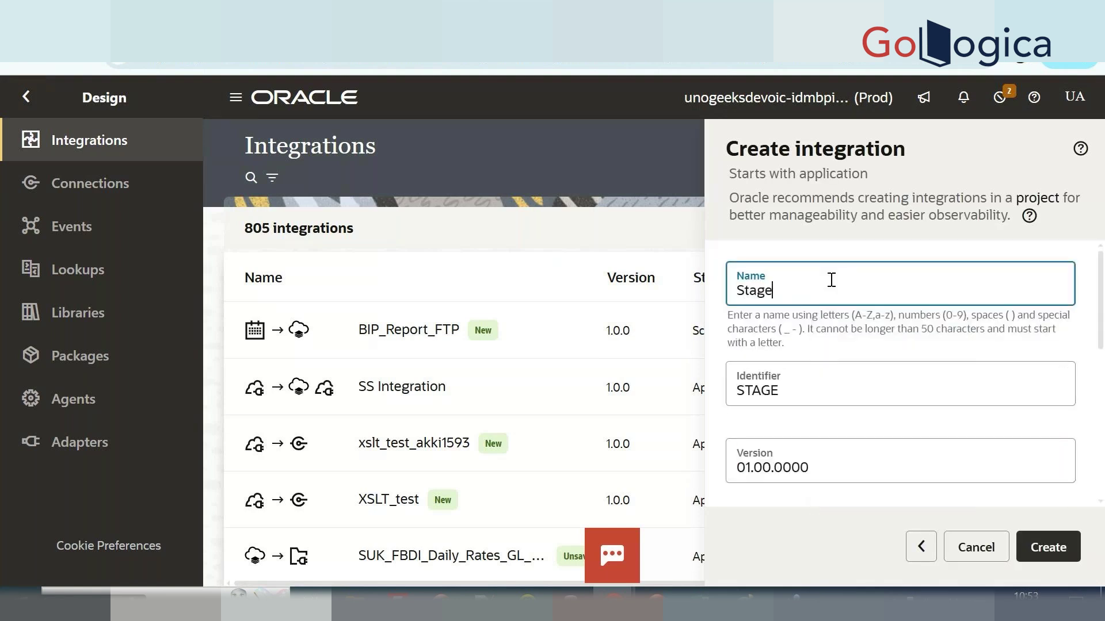
text(Operations_)
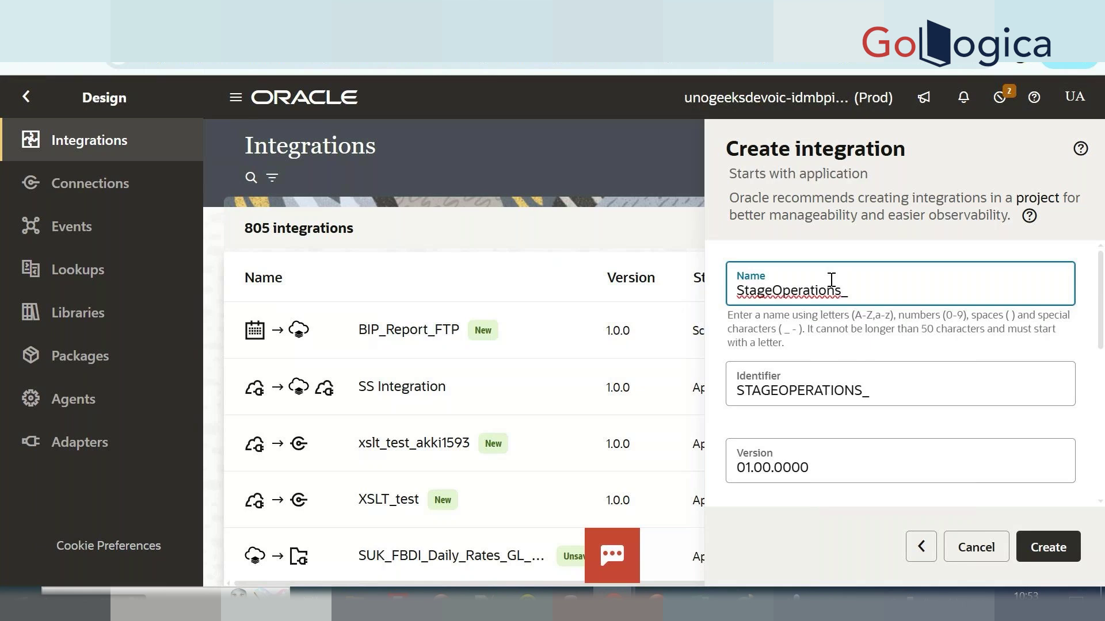
text(t)
click(1048, 547)
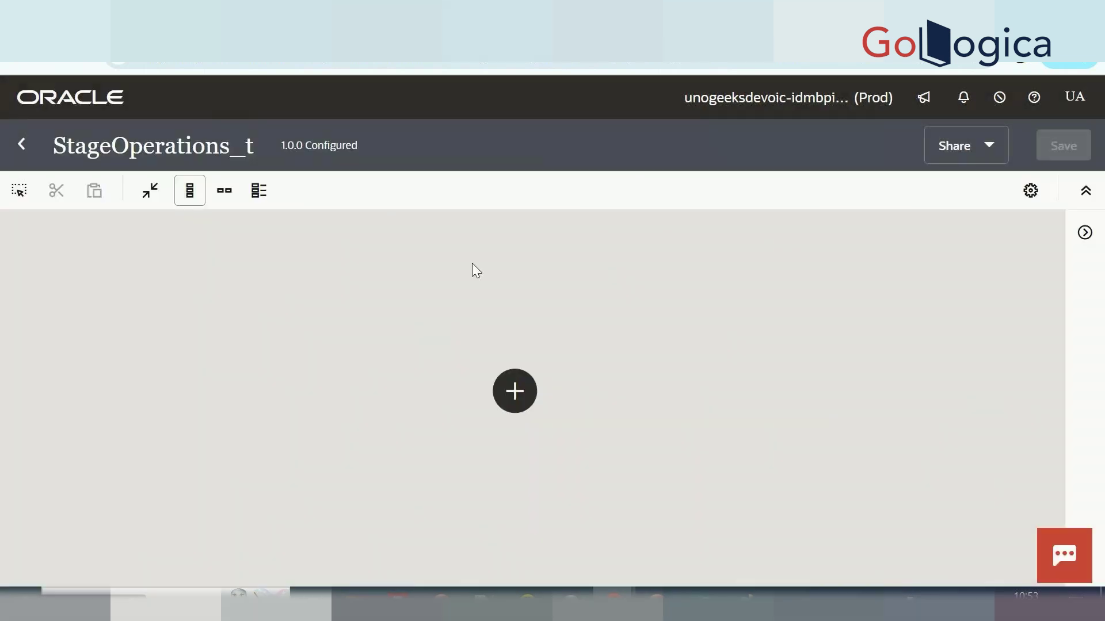
Add the rest_trigger12 trigger with endpoint name 'employees' and continue.
click(508, 402)
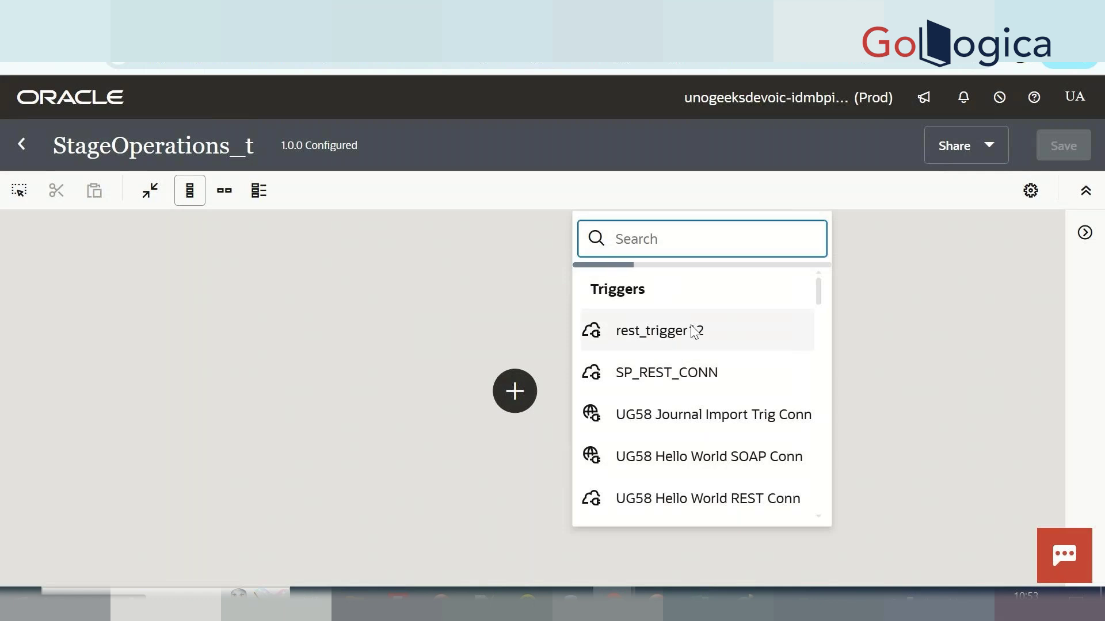
click(688, 332)
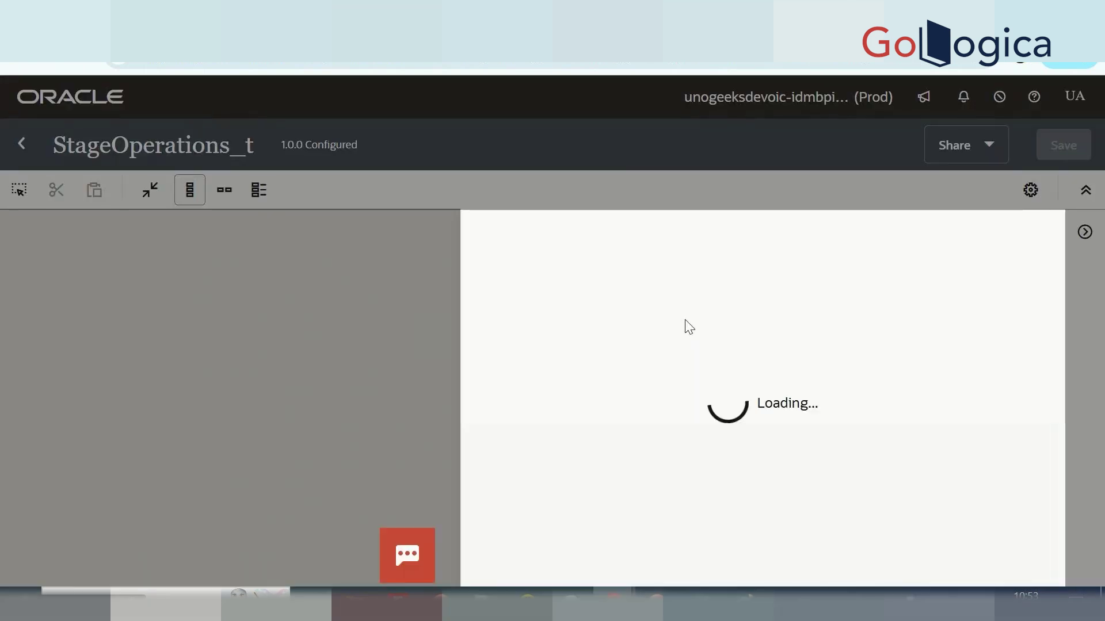
click(573, 334)
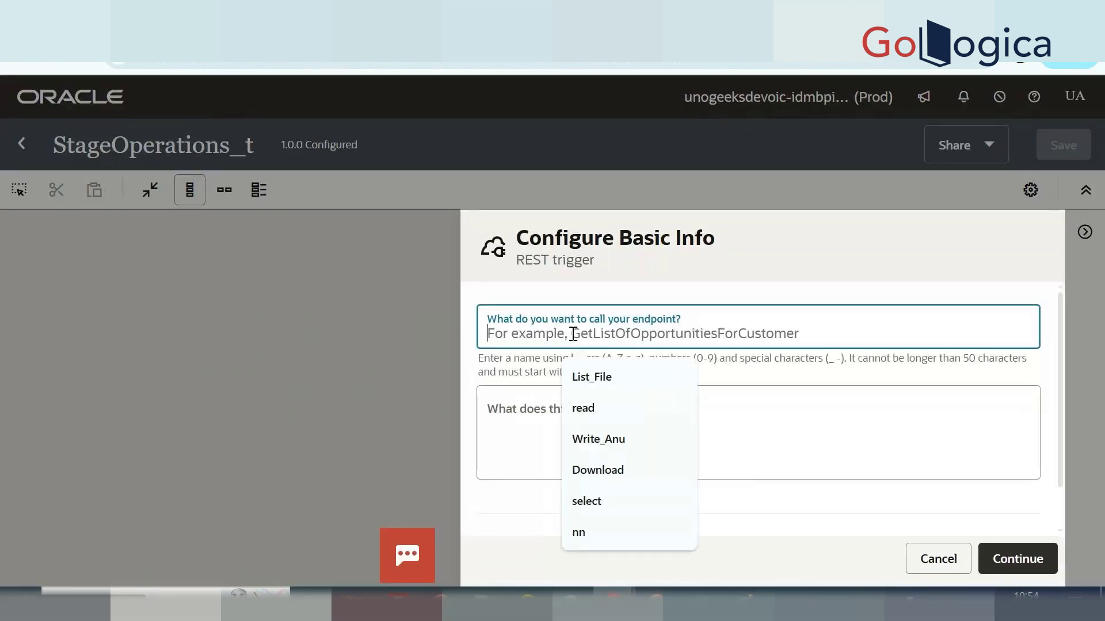
text(employees)
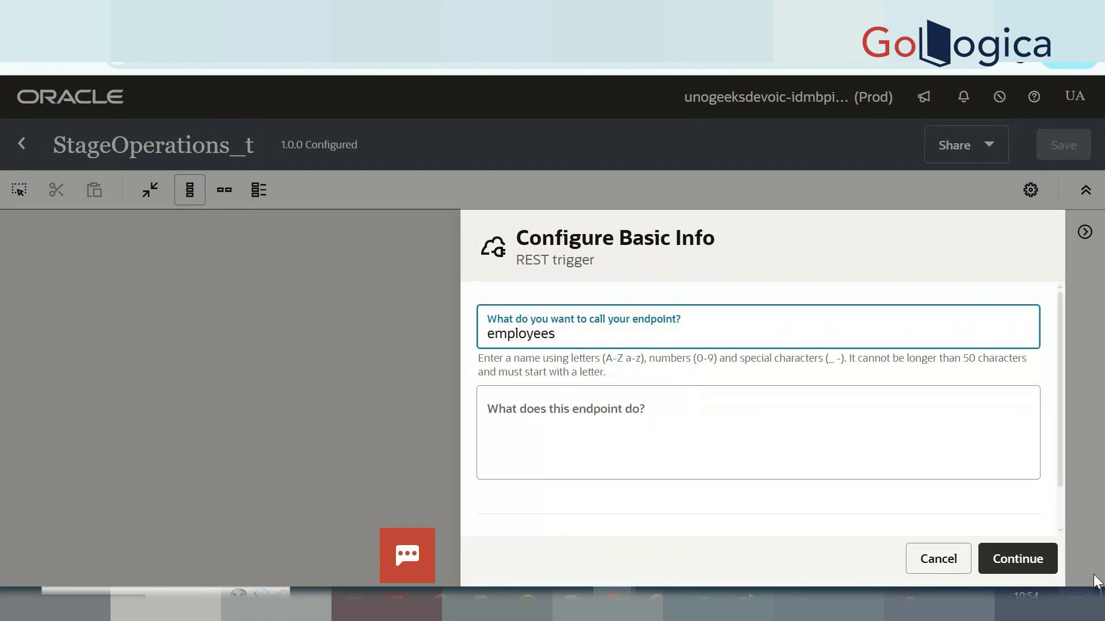
click(1007, 553)
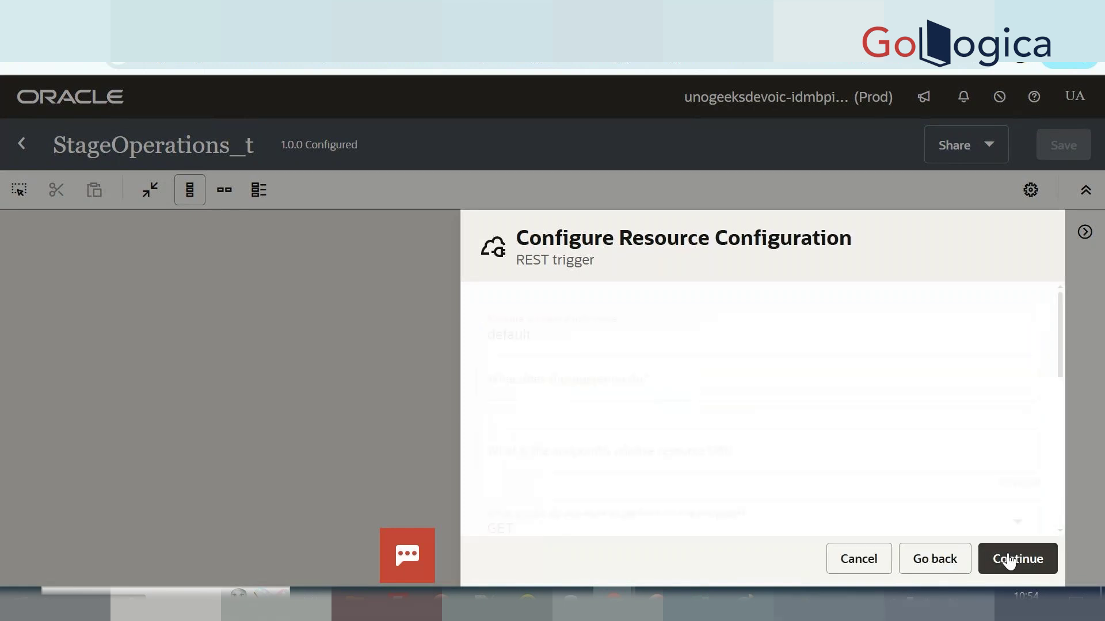
Set the trigger's resource URI to /v1/employees with the POST action.
click(629, 459)
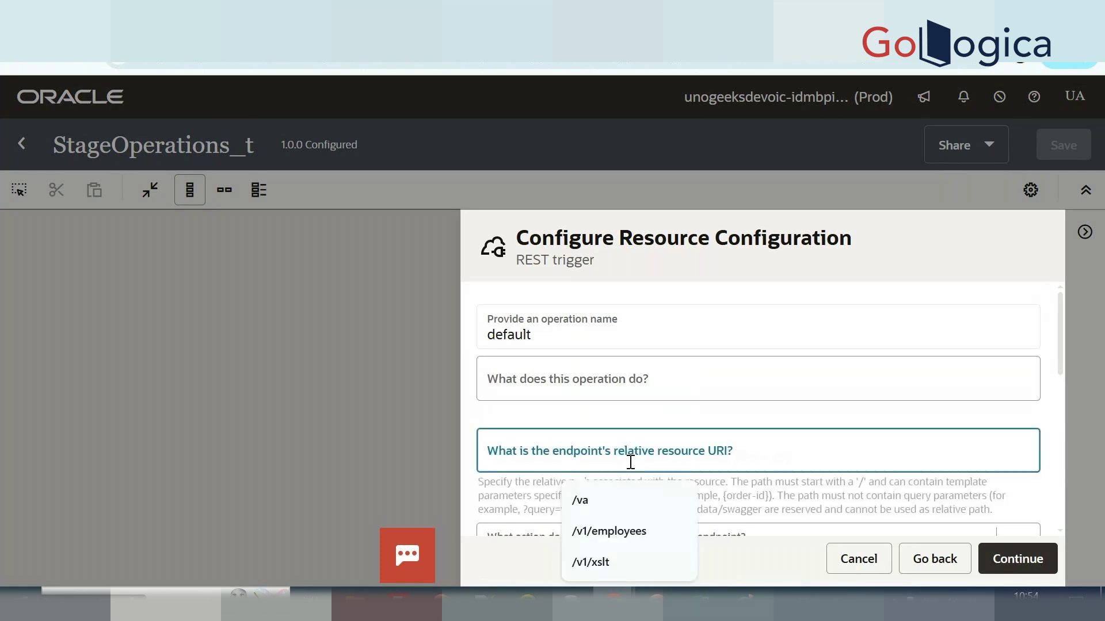
click(614, 541)
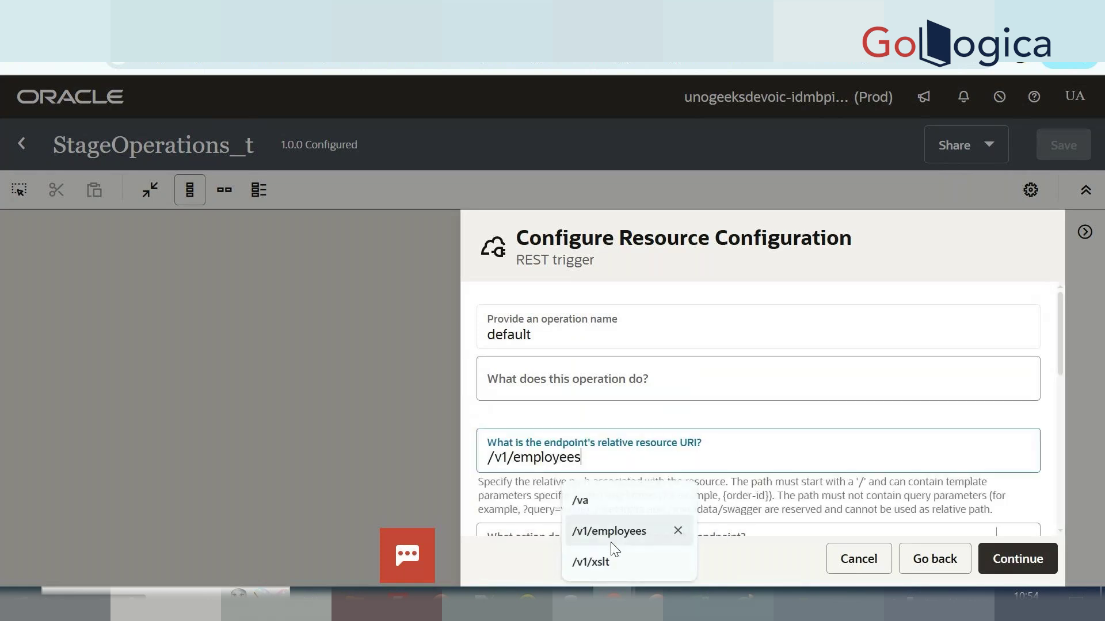
scroll(774, 444, down, 3)
click(588, 371)
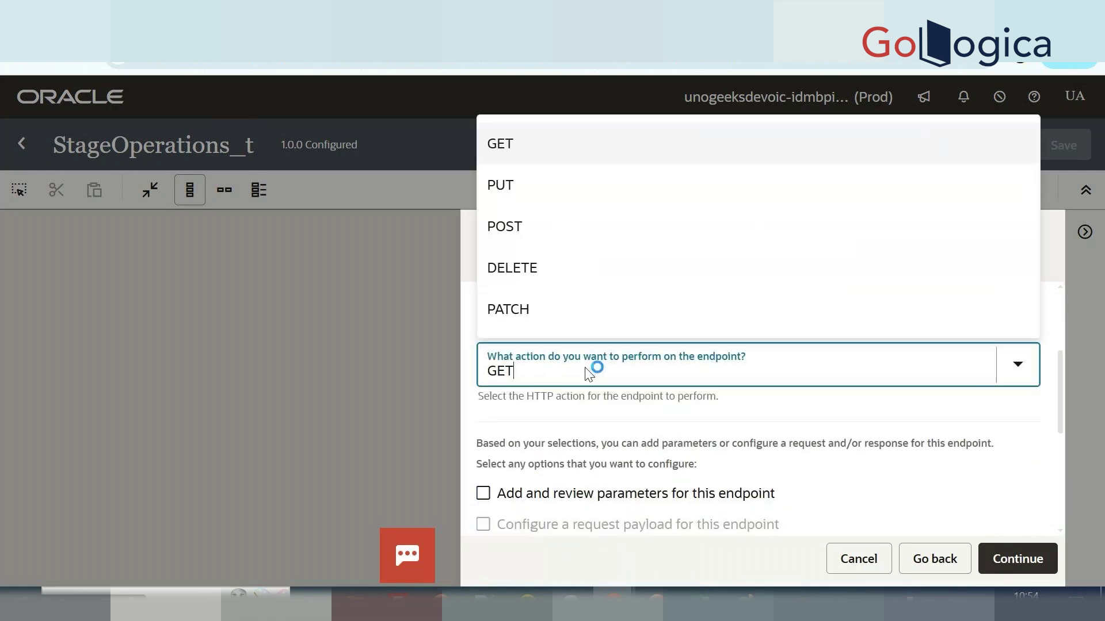
click(548, 384)
scroll(563, 389, down, 4)
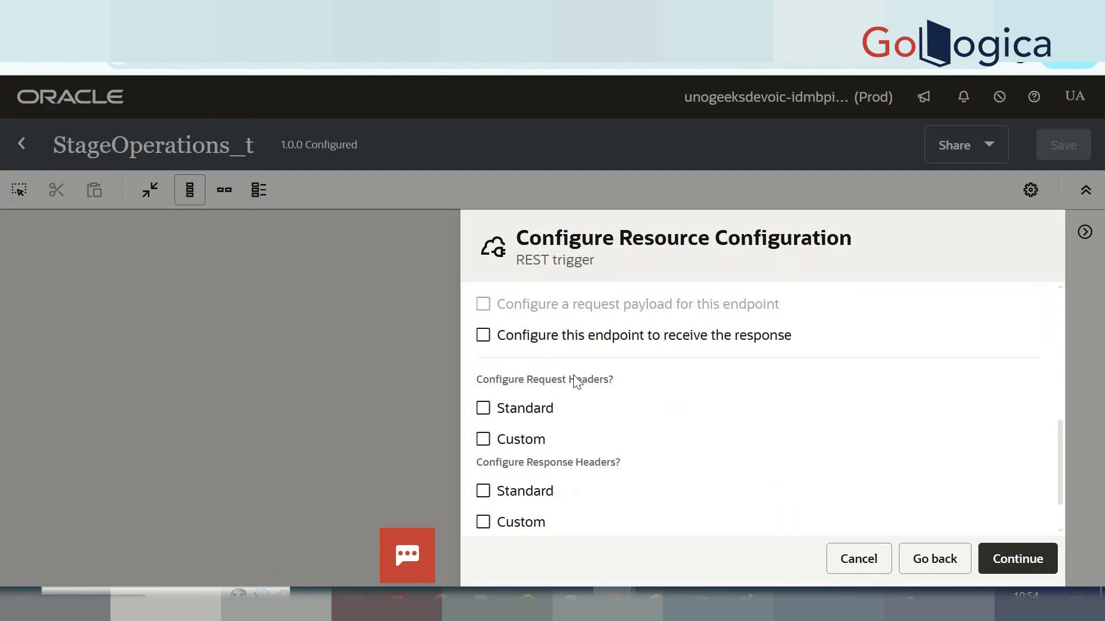
scroll(576, 380, up, 4)
click(575, 375)
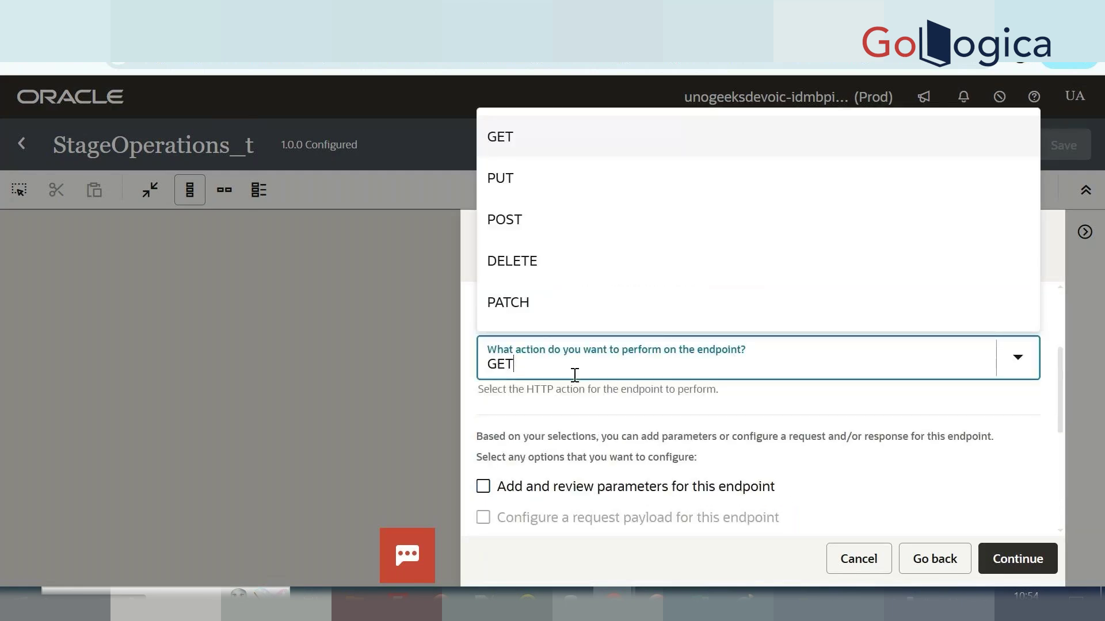
click(529, 217)
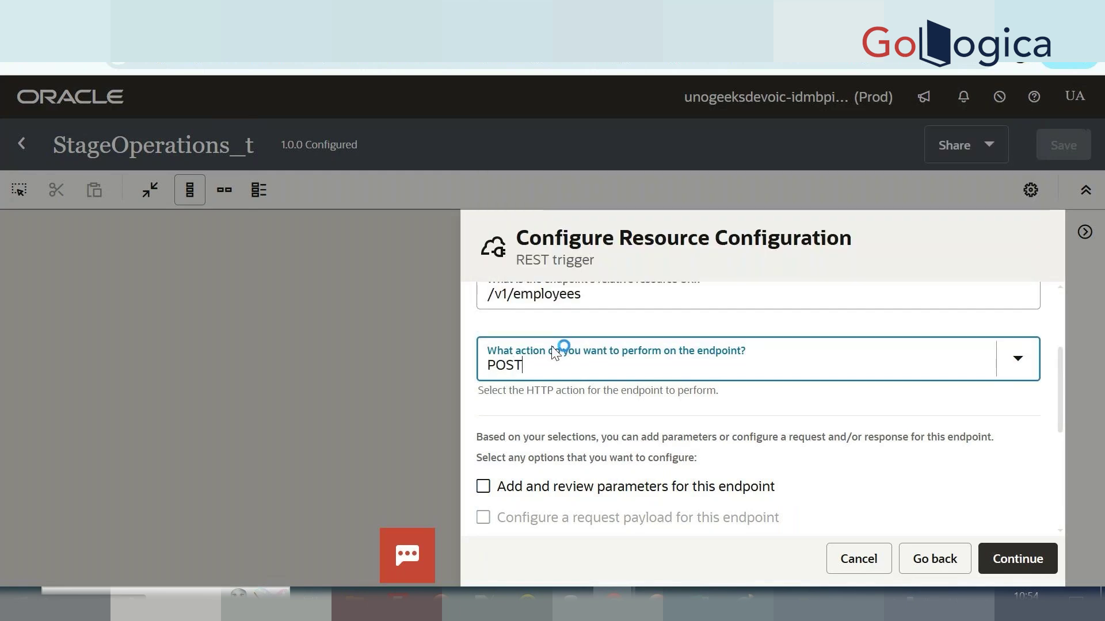
Enable a request payload without a response and continue to JSON Sample format.
scroll(814, 469, down, 3)
scroll(817, 469, up, 1)
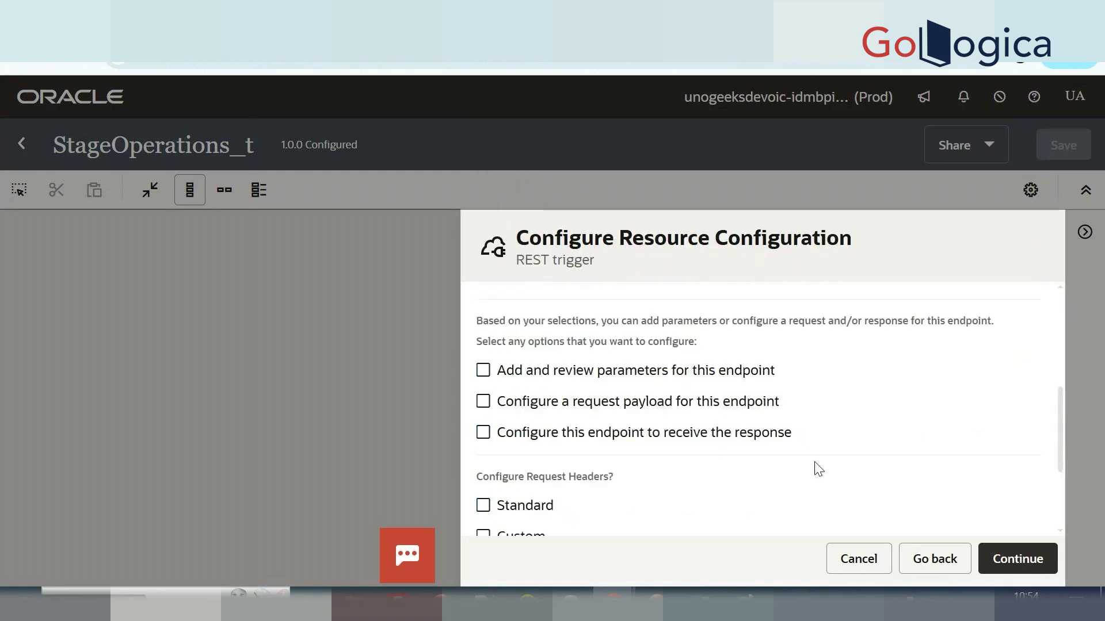
right_click(818, 469)
click(614, 405)
click(485, 438)
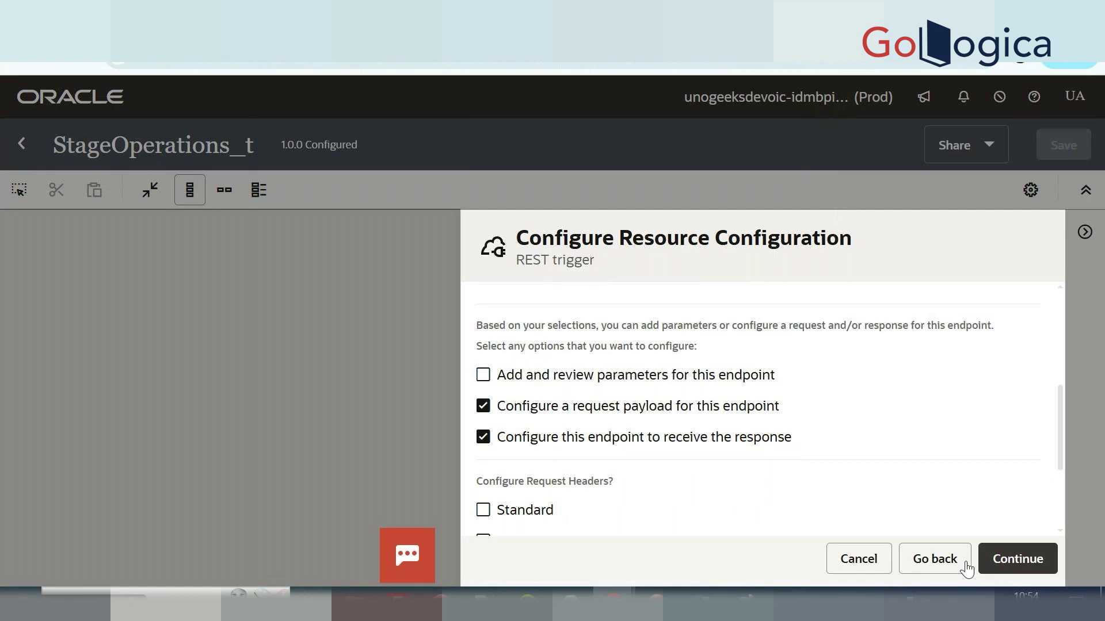
click(600, 440)
click(1041, 561)
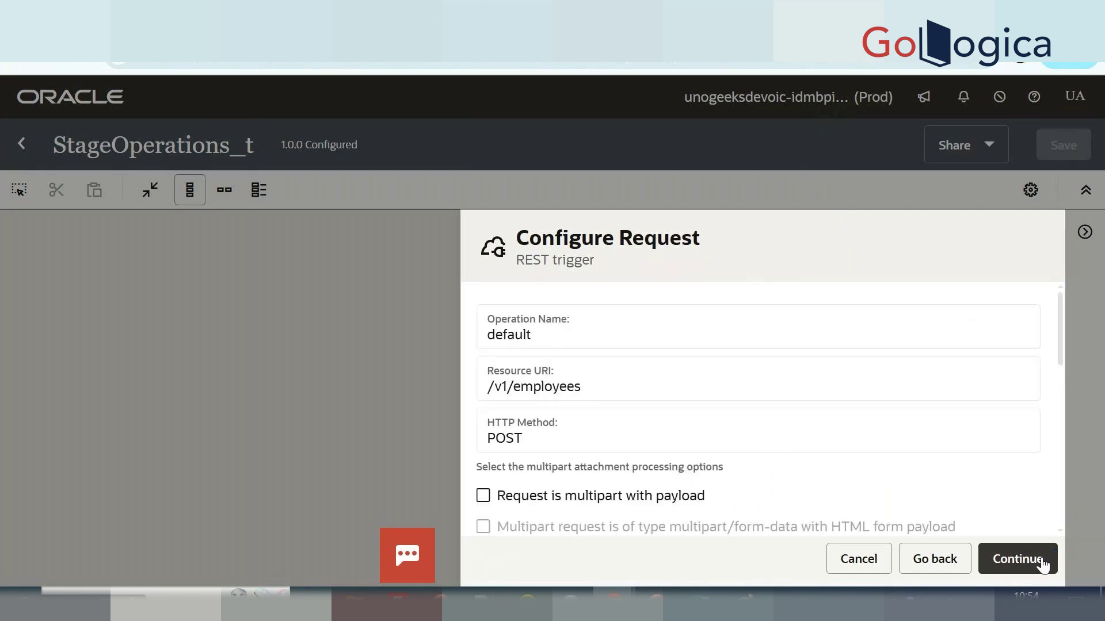
scroll(792, 506, down, 5)
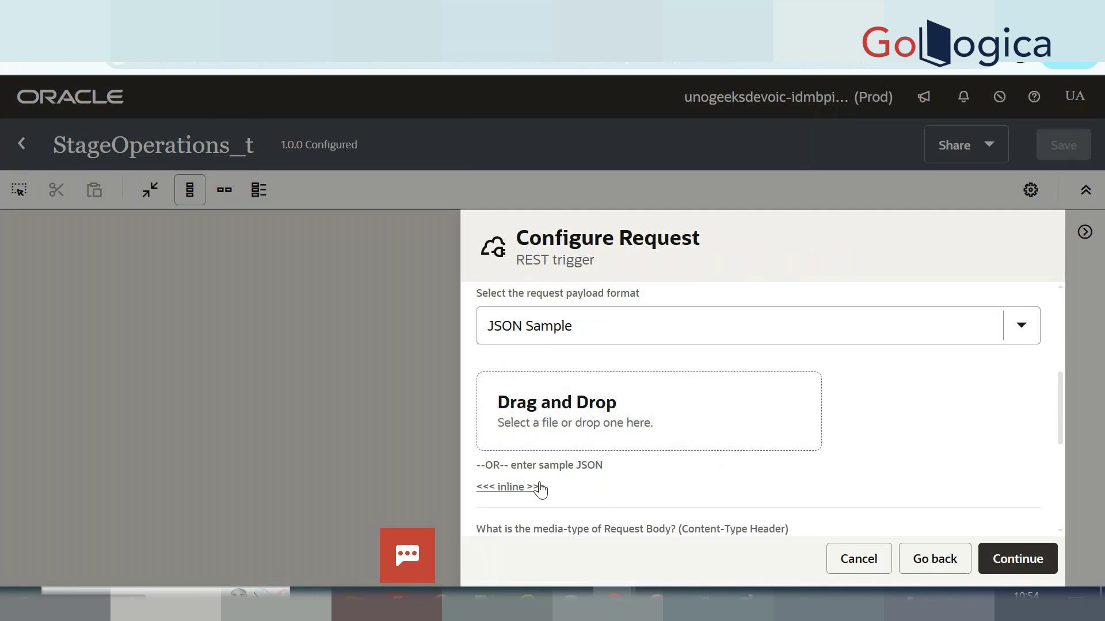
In Notepad++, select the JSON request block containing FullName through empid.
click(528, 603)
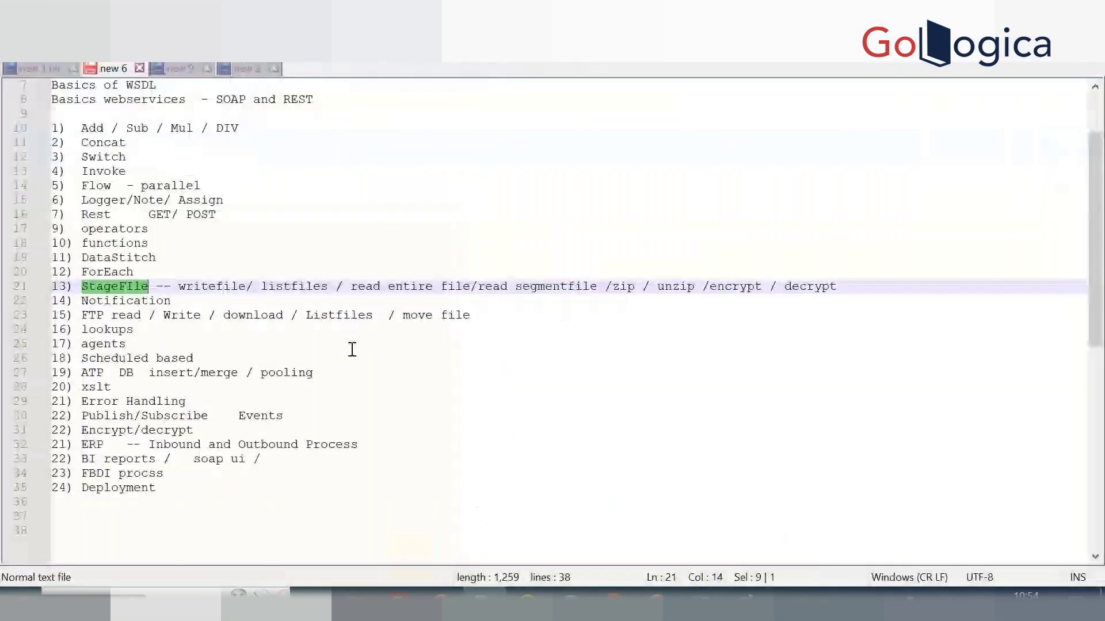
key(ctrl+Tab)
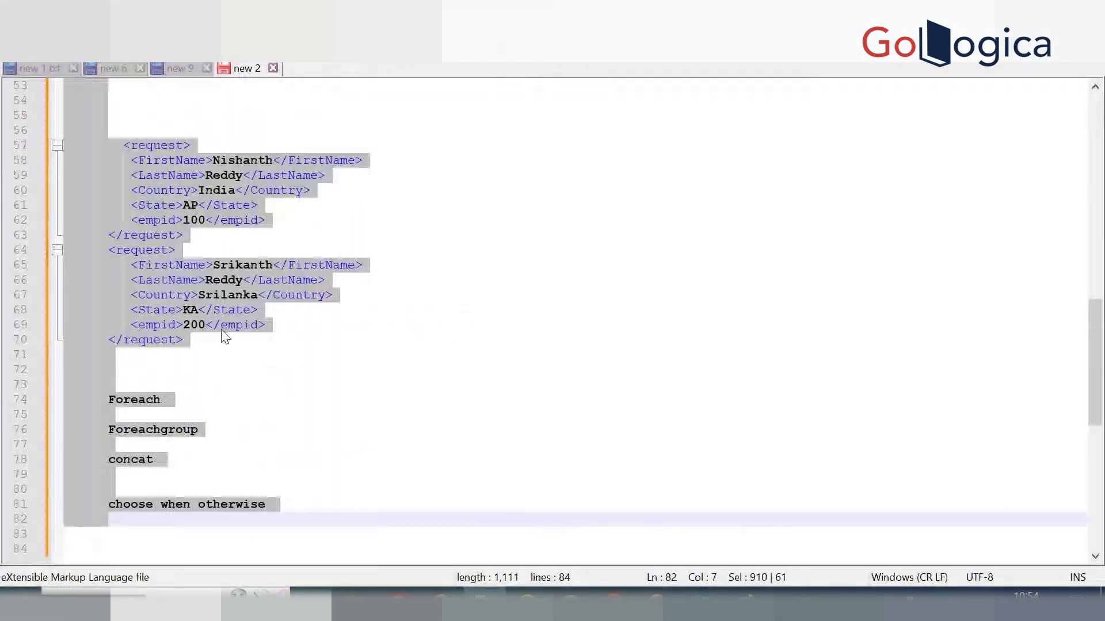
right_click(222, 332)
click(145, 358)
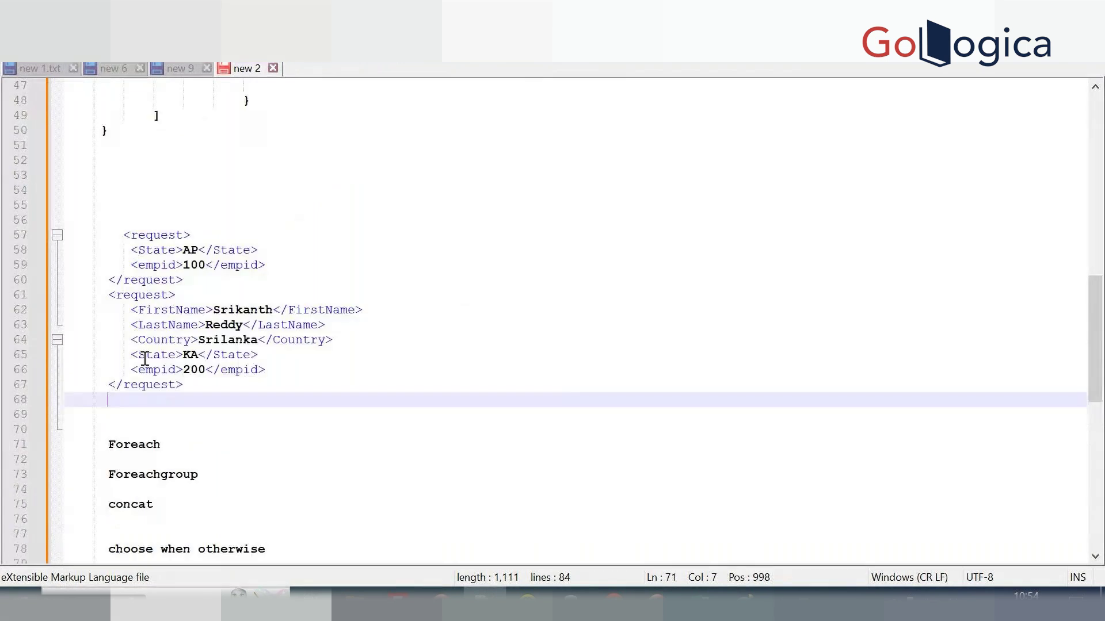
scroll(145, 358, up, 7)
drag(121, 441, 69, 280)
key(ctrl+c)
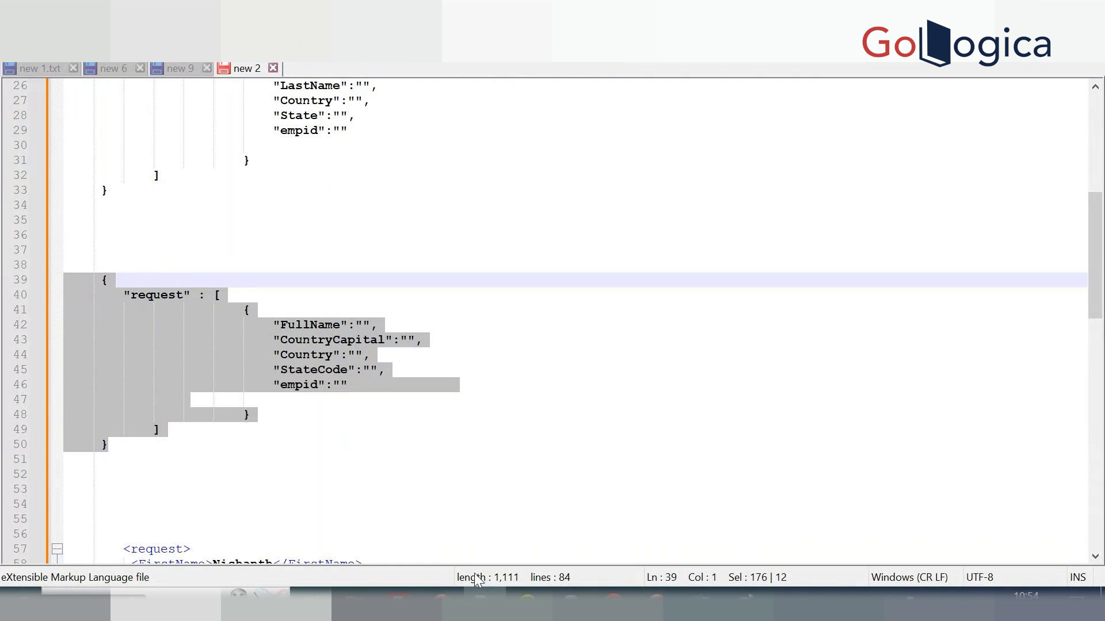
Paste the JSON request into the trigger's Sample JSON box.
click(613, 603)
click(617, 402)
key(ctrl+v)
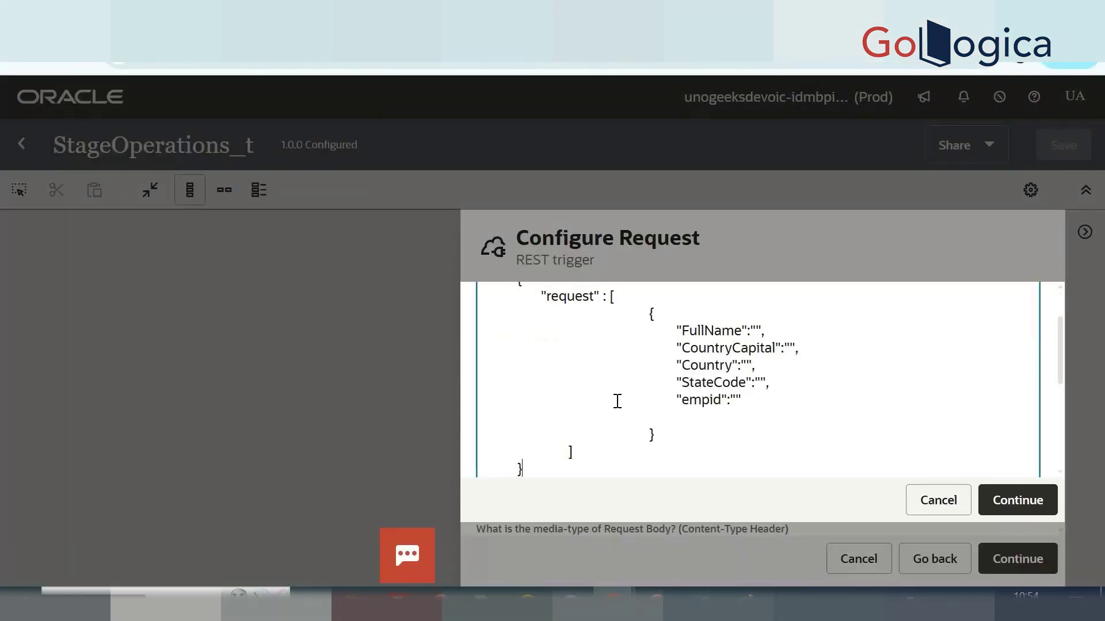
Accept the sample JSON request and finish the employees REST trigger wizard after reviewing its summary.
click(1021, 502)
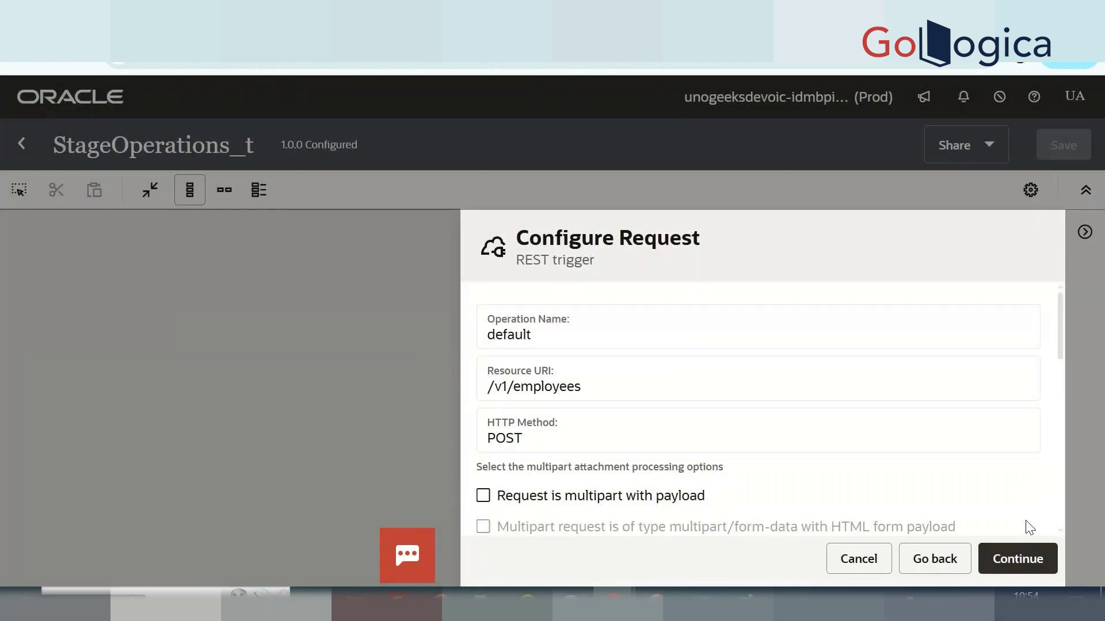
scroll(895, 443, down, 8)
scroll(702, 436, up, 3)
scroll(703, 437, up, 1)
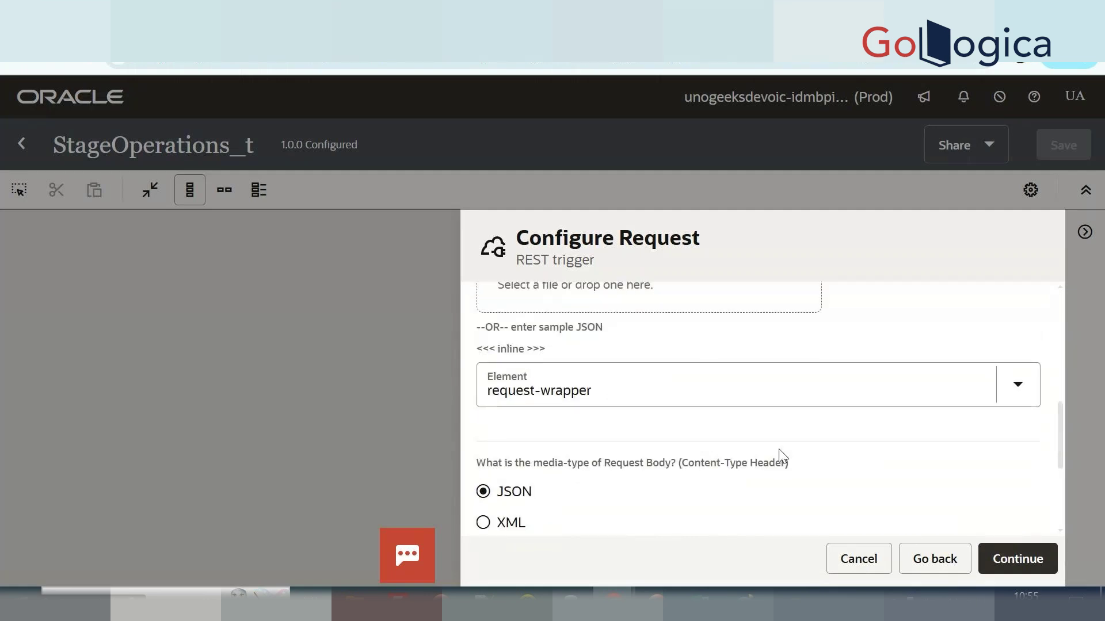
click(1020, 572)
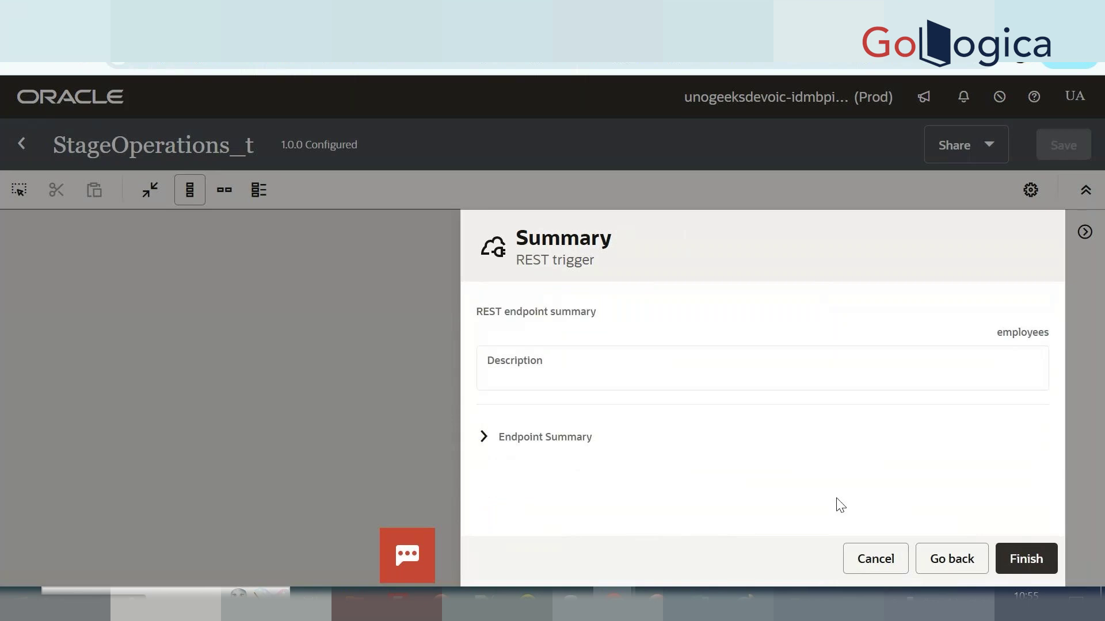
click(1001, 561)
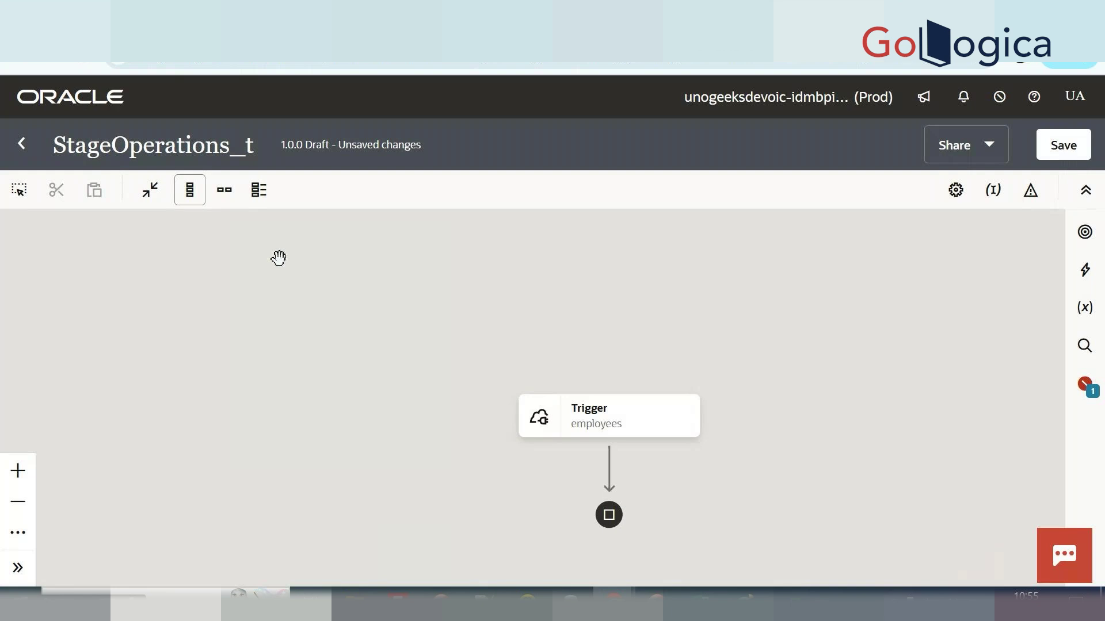
Switch the flow to horizontal layout and add a Stage File action after the trigger.
click(223, 194)
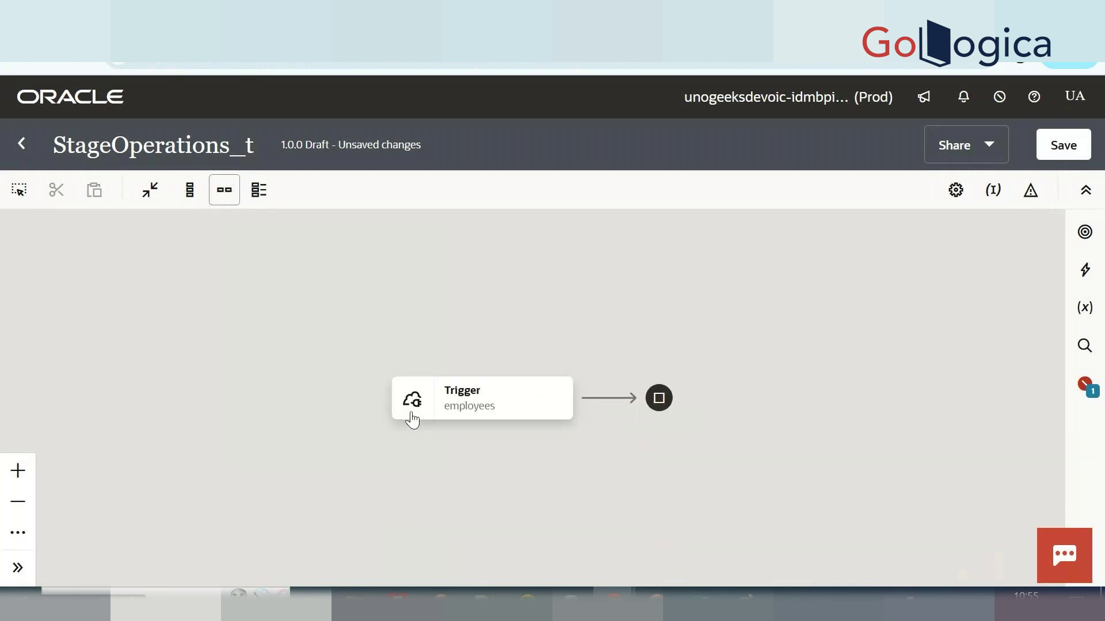
drag(412, 423, 264, 353)
mouse_move(381, 314)
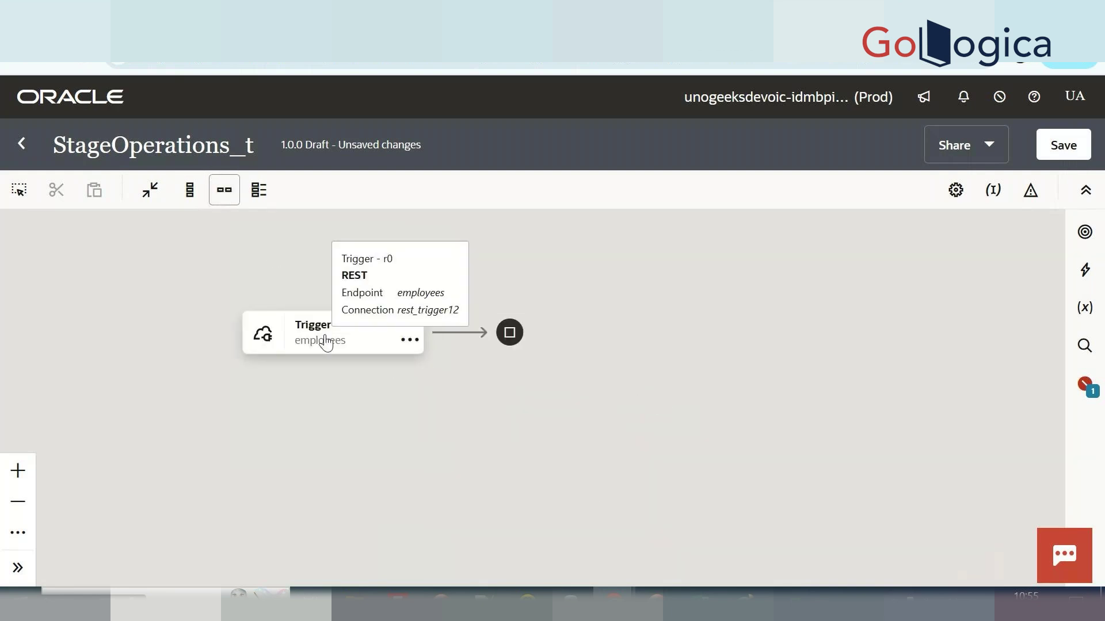
click(458, 332)
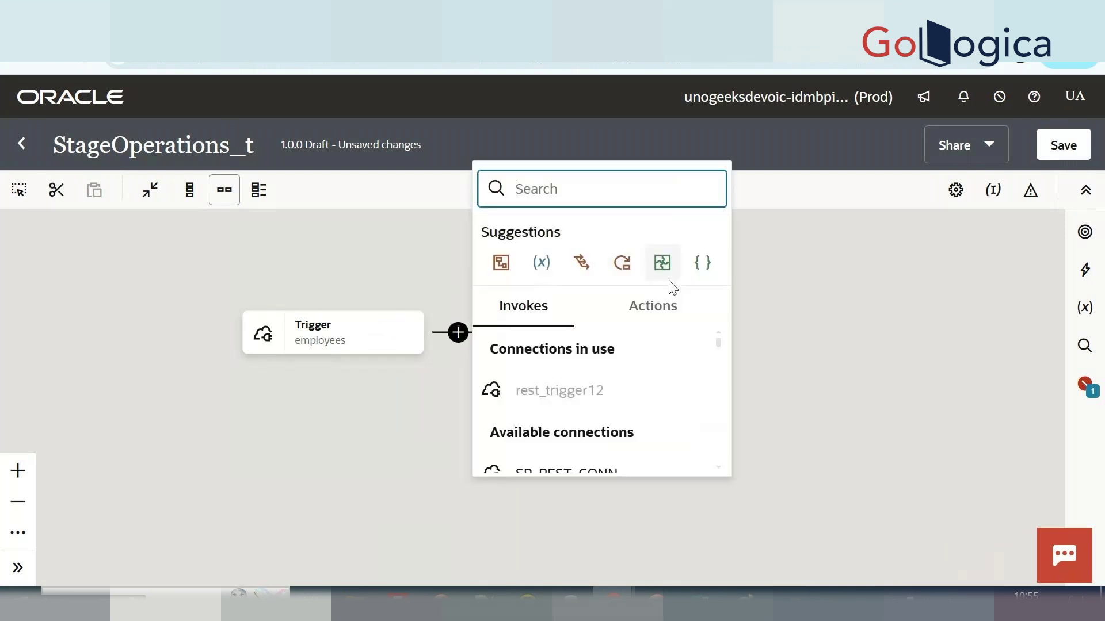
click(670, 319)
scroll(599, 438, down, 3)
scroll(599, 439, down, 1)
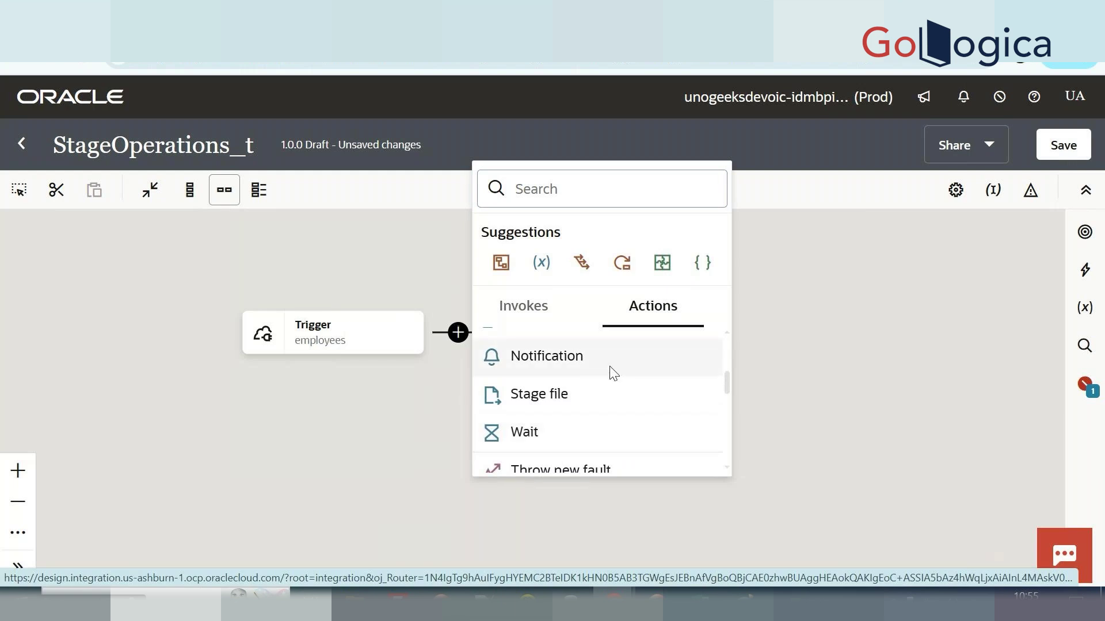
click(612, 396)
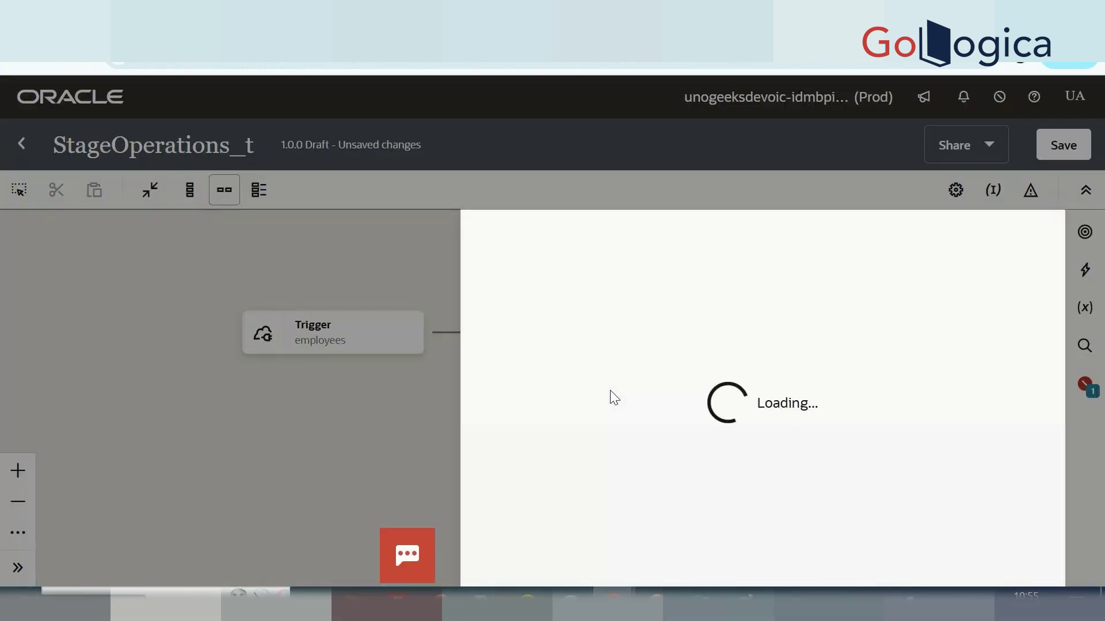
Name the action writefile and choose the Write File operation.
click(677, 326)
text(wr)
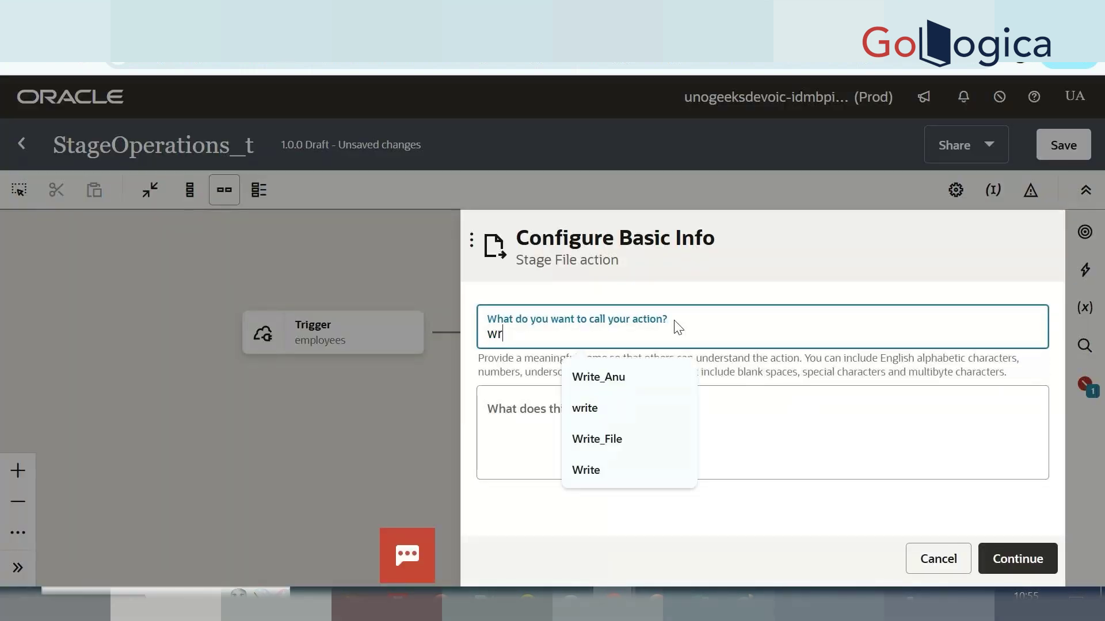
text(itefile)
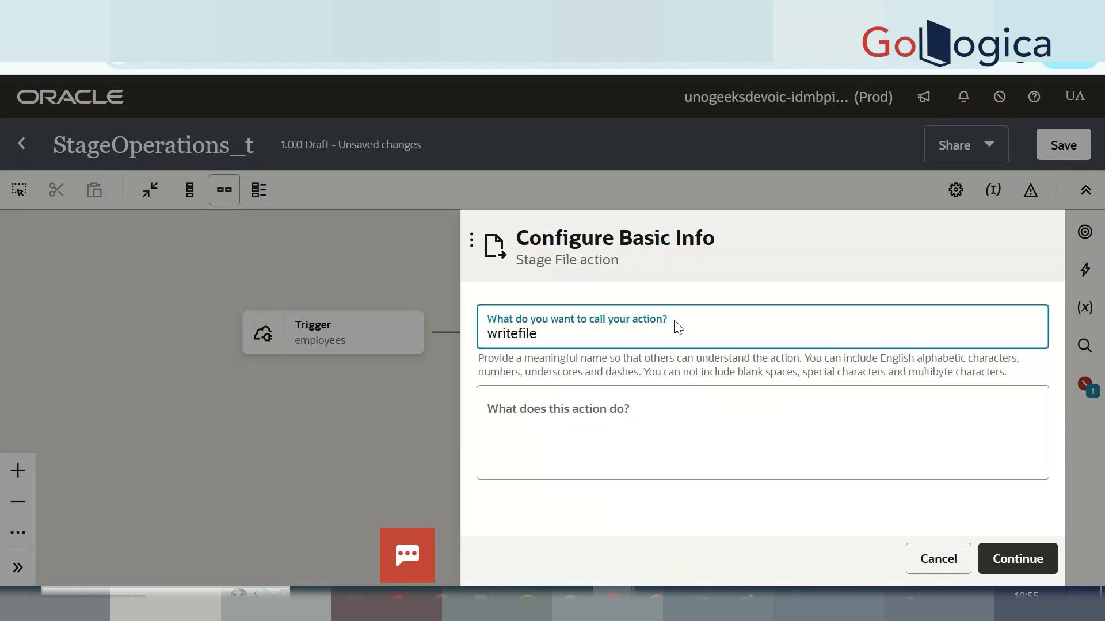
click(1011, 570)
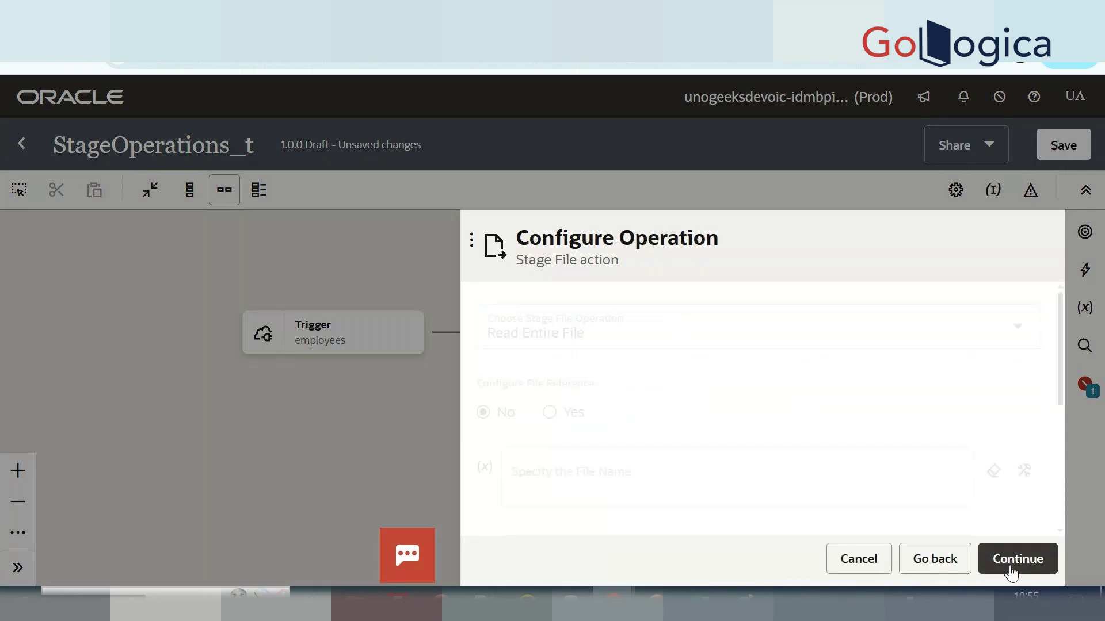
click(662, 340)
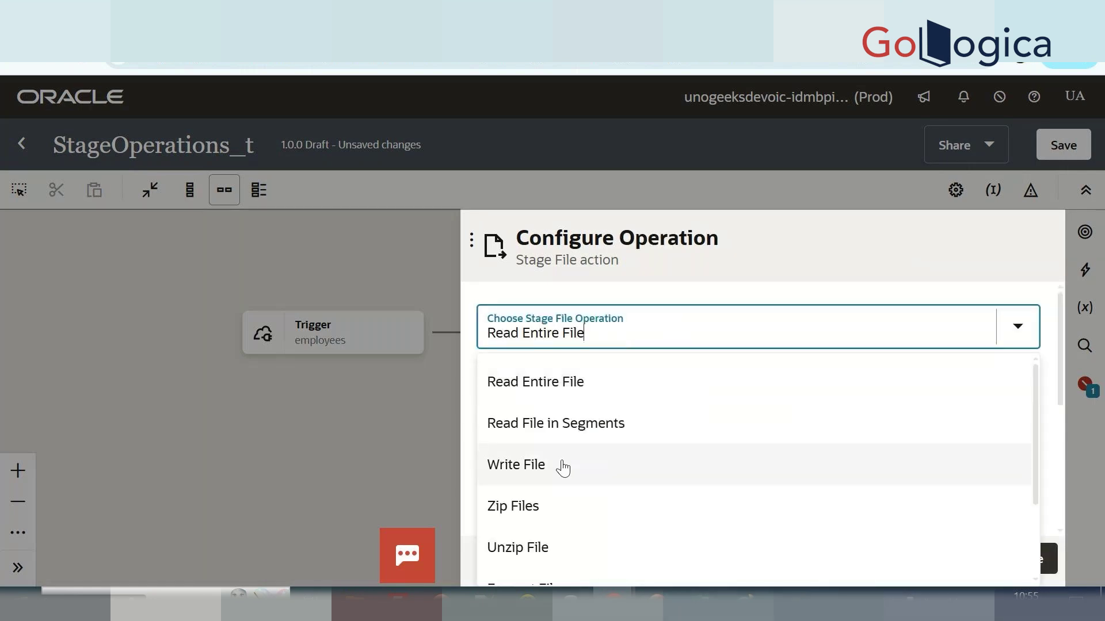
click(562, 464)
Write to file name 'emp.csv' in directory '/tejal' with Append on, using a sample CSV schema.
click(606, 419)
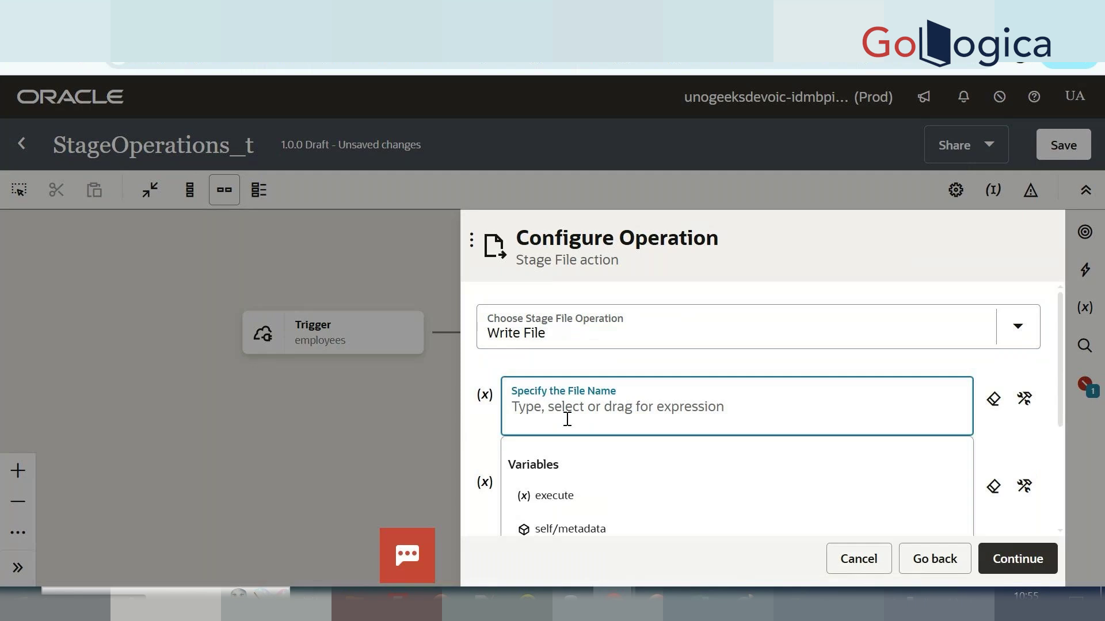
text(')
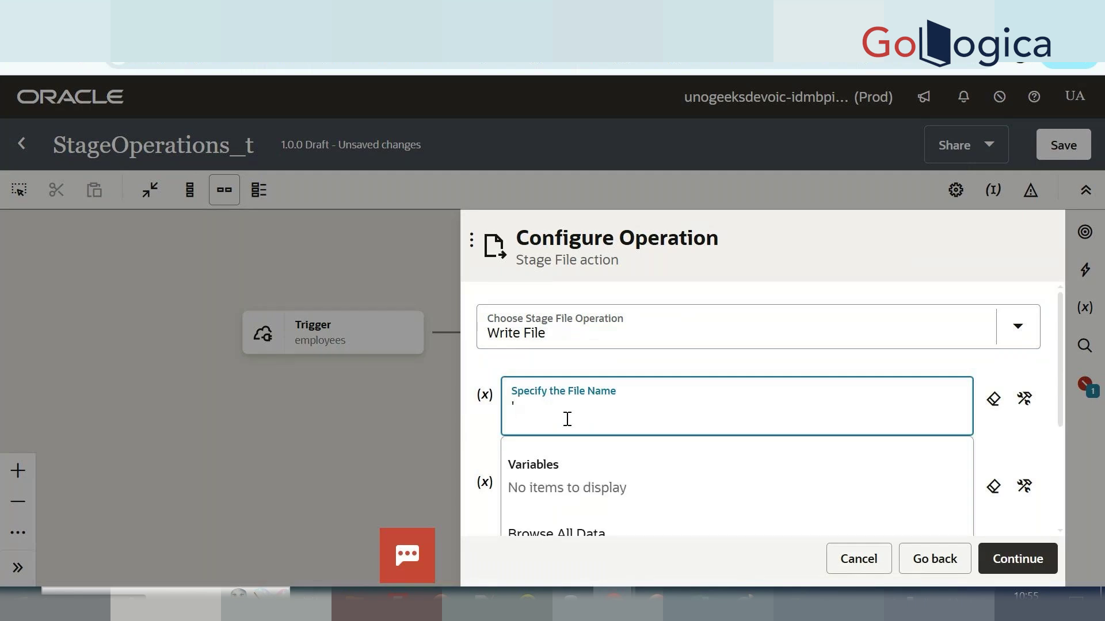
text(emp.csv';)
key(BackSpace)
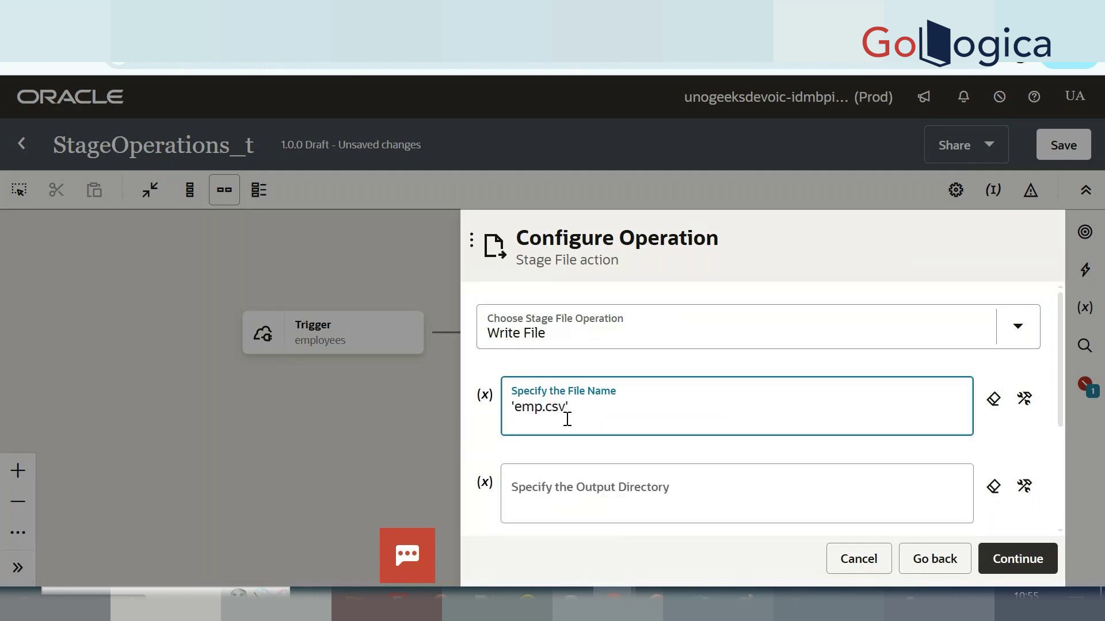
scroll(567, 419, down, 3)
click(614, 413)
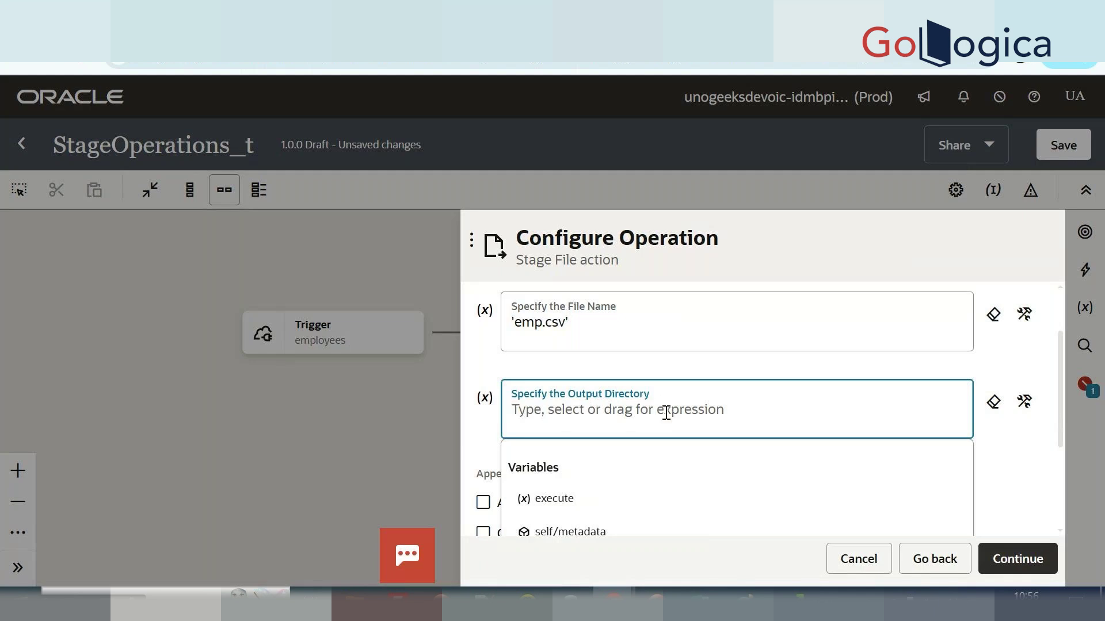
text('/teja)
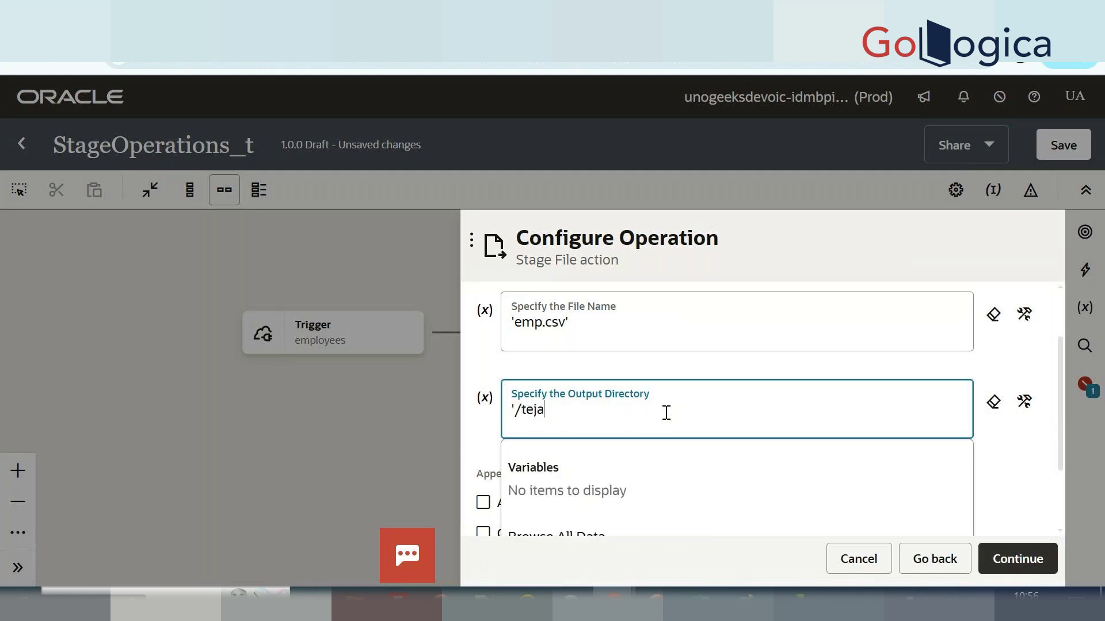
text(l')
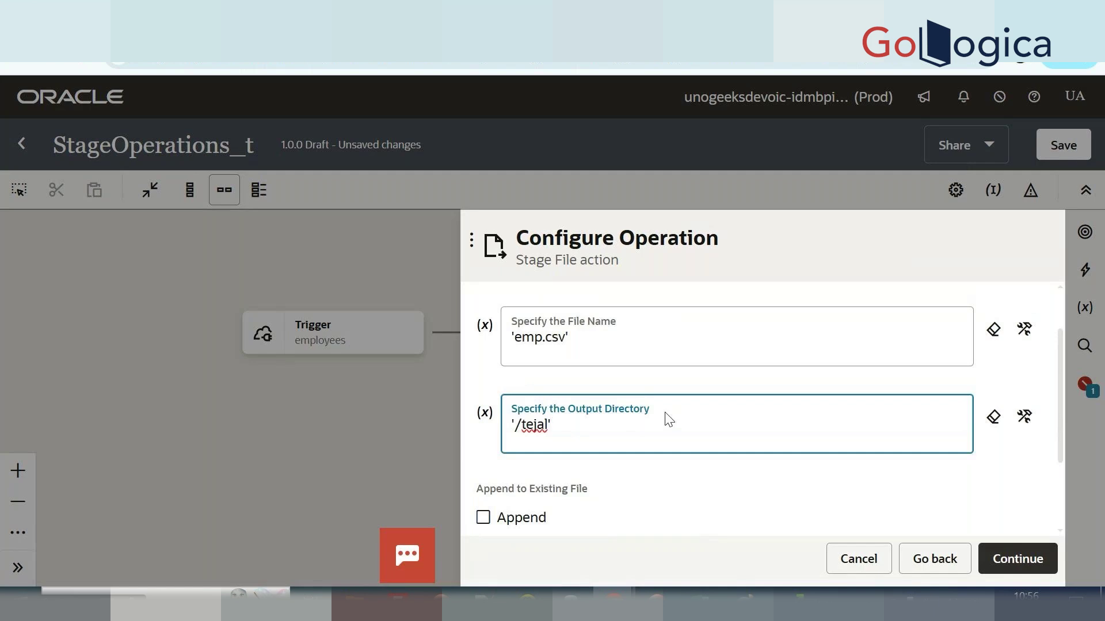
scroll(669, 419, down, 2)
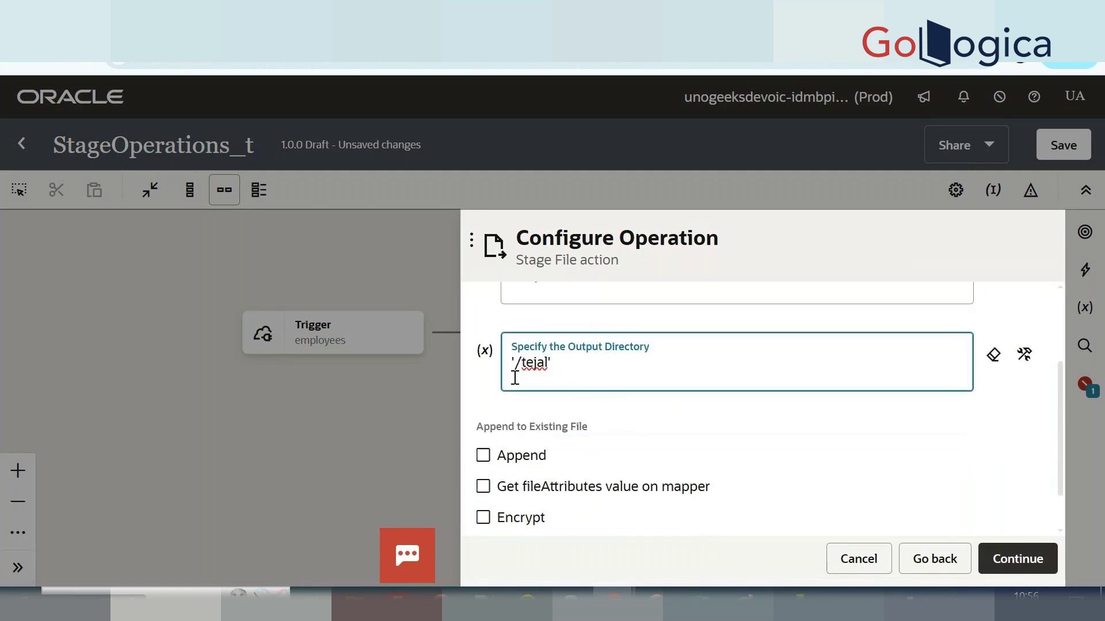
click(525, 461)
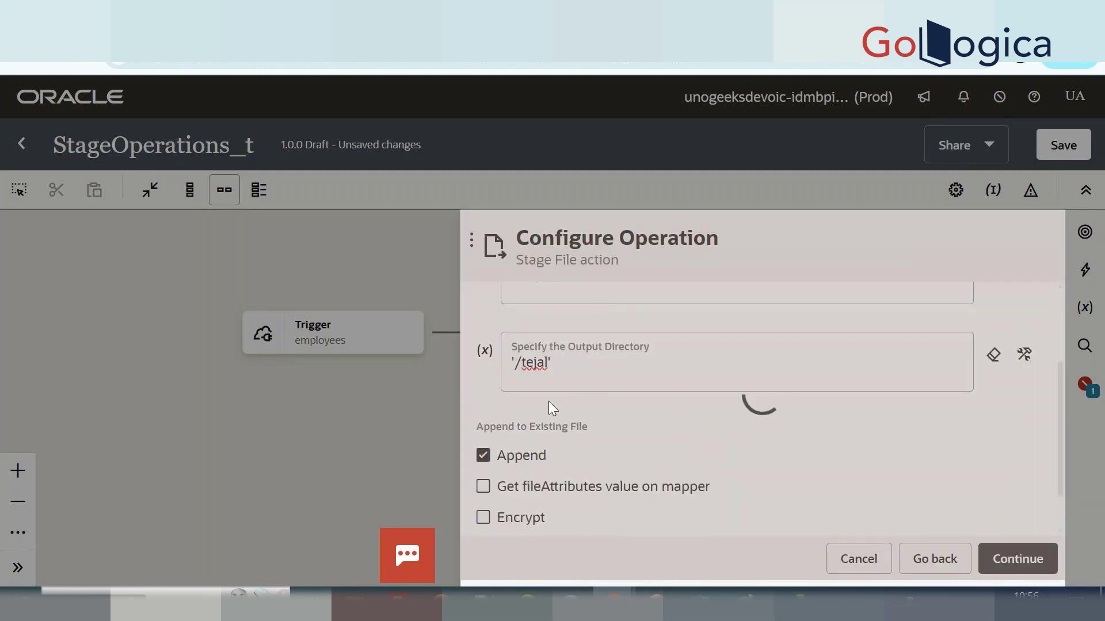
scroll(663, 420, down, 2)
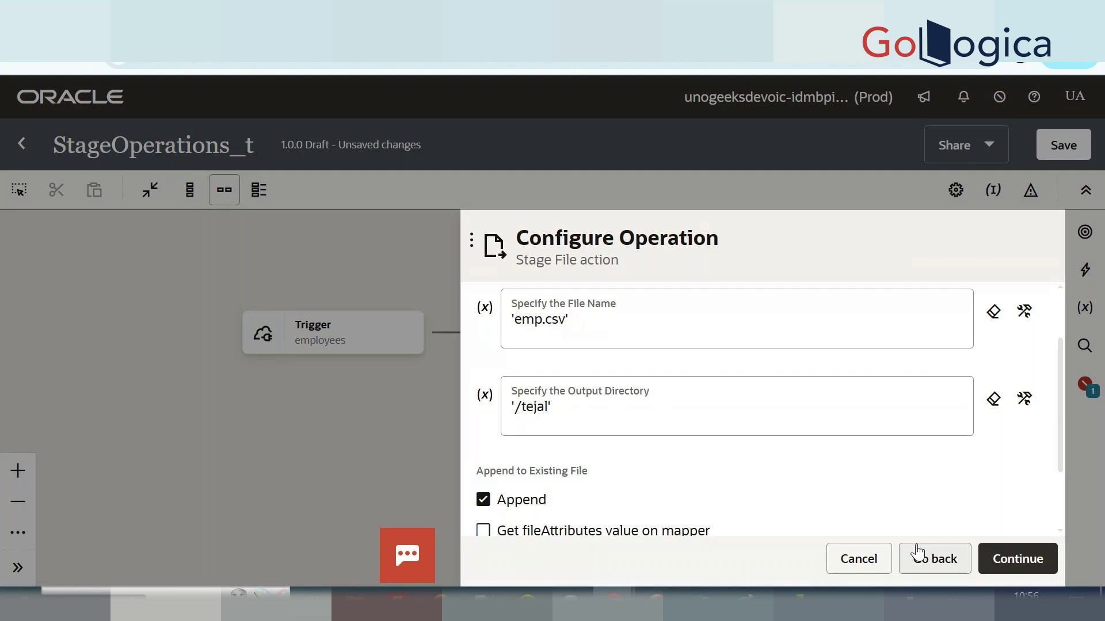
click(1012, 557)
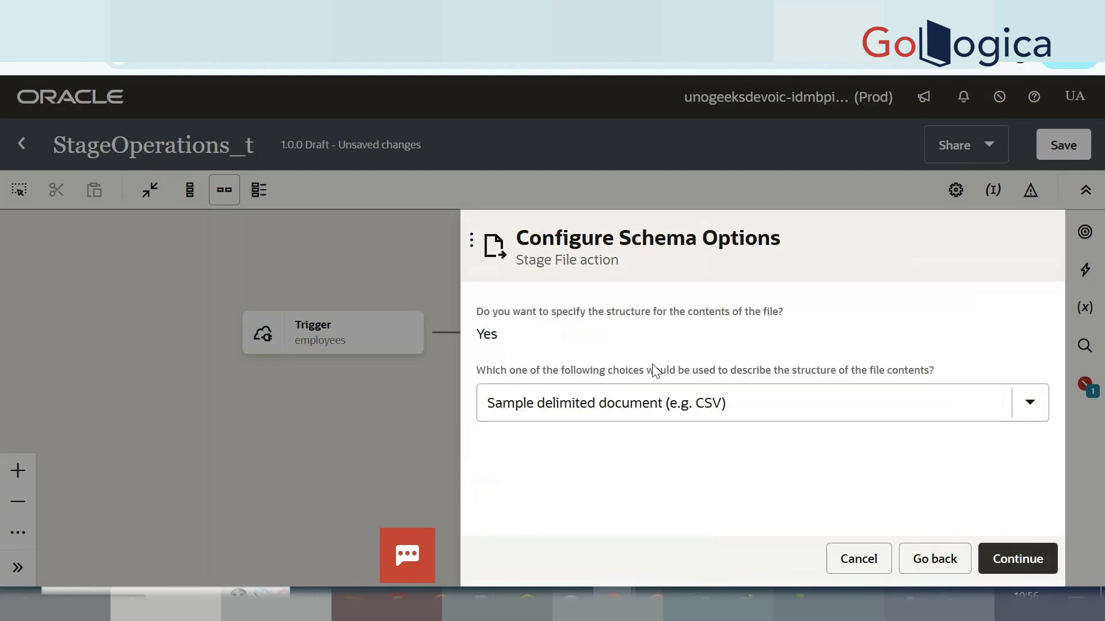
click(1011, 569)
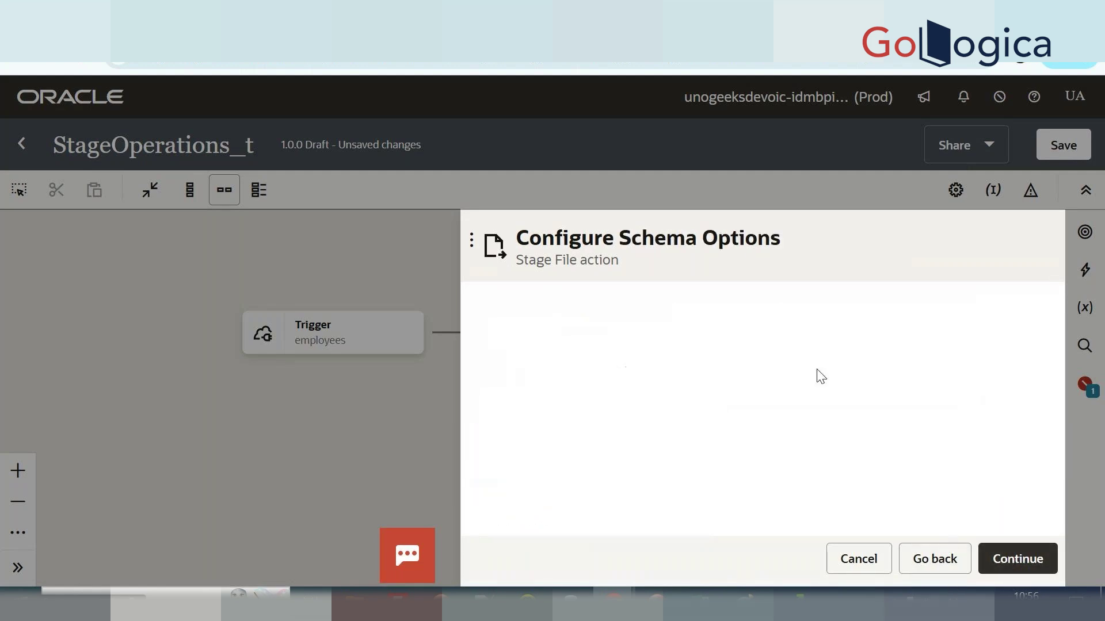
Upload emp.csv from the Downloads csv folder as the sample delimited file.
click(619, 356)
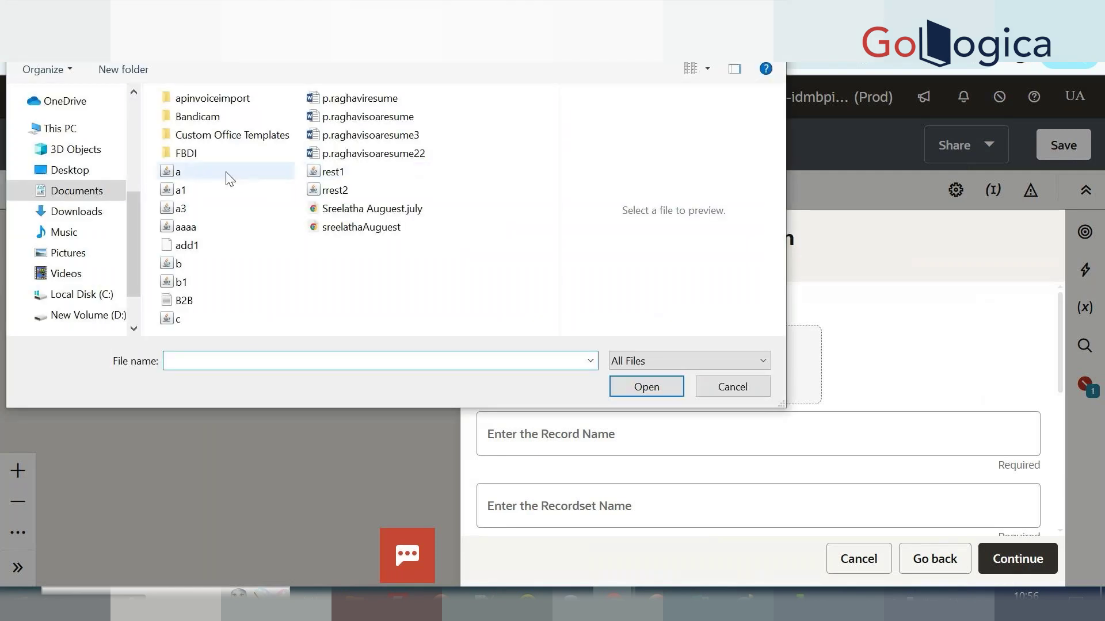
click(74, 210)
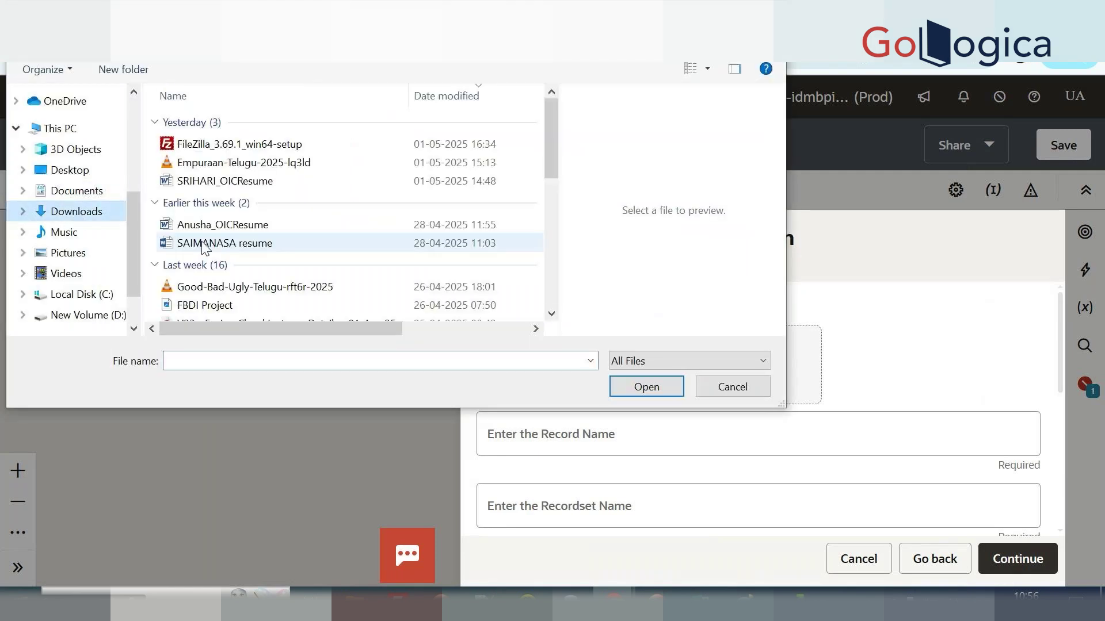
scroll(204, 247, down, 5)
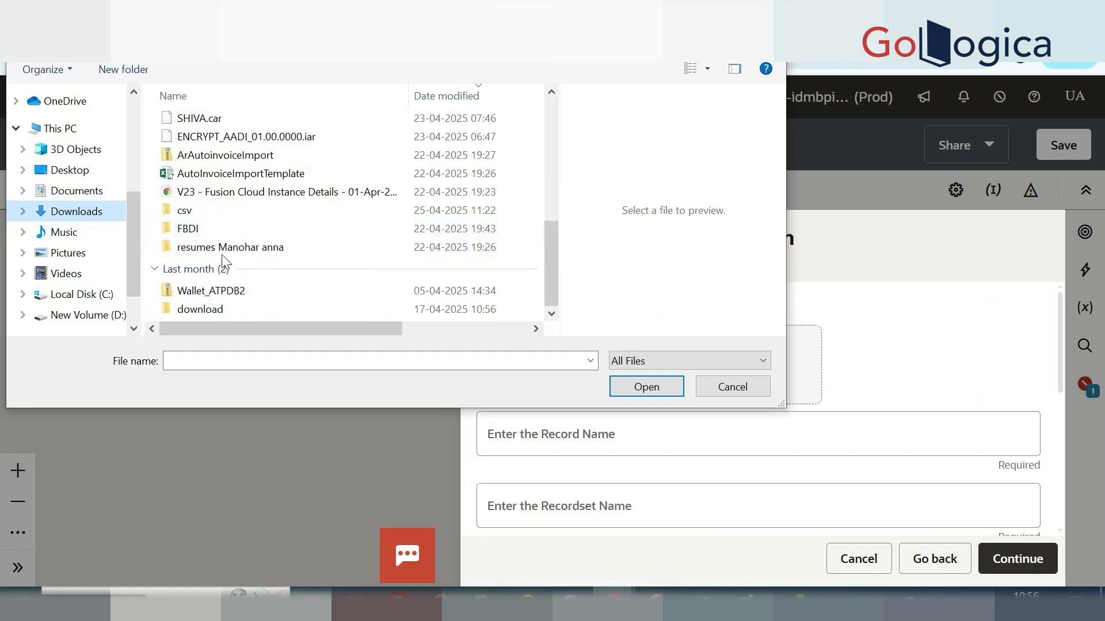
click(219, 216)
double_click(219, 216)
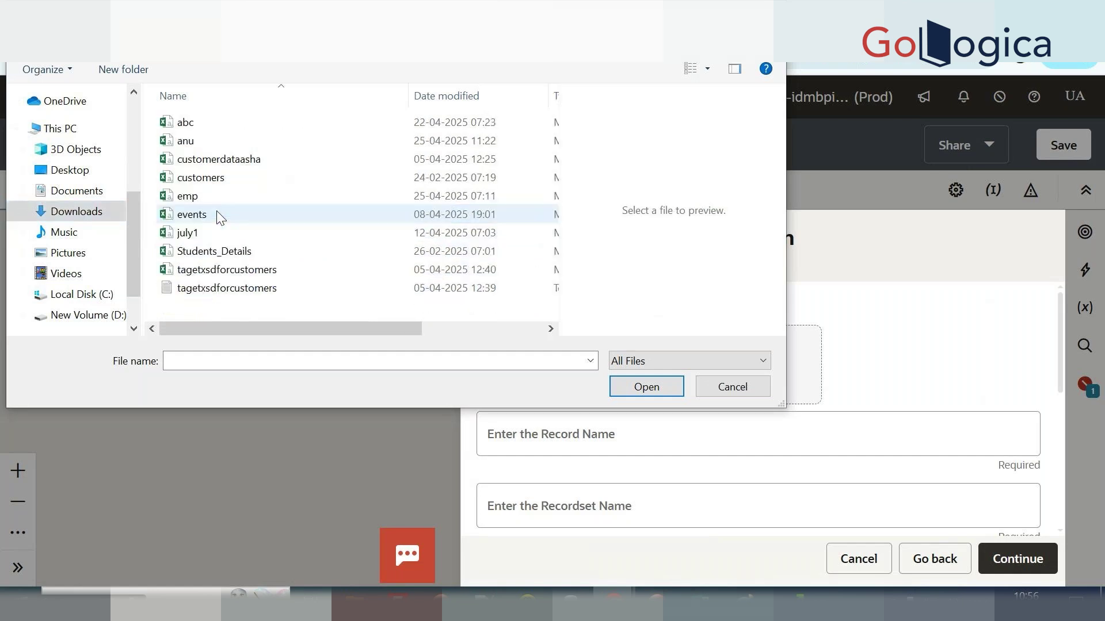
click(219, 197)
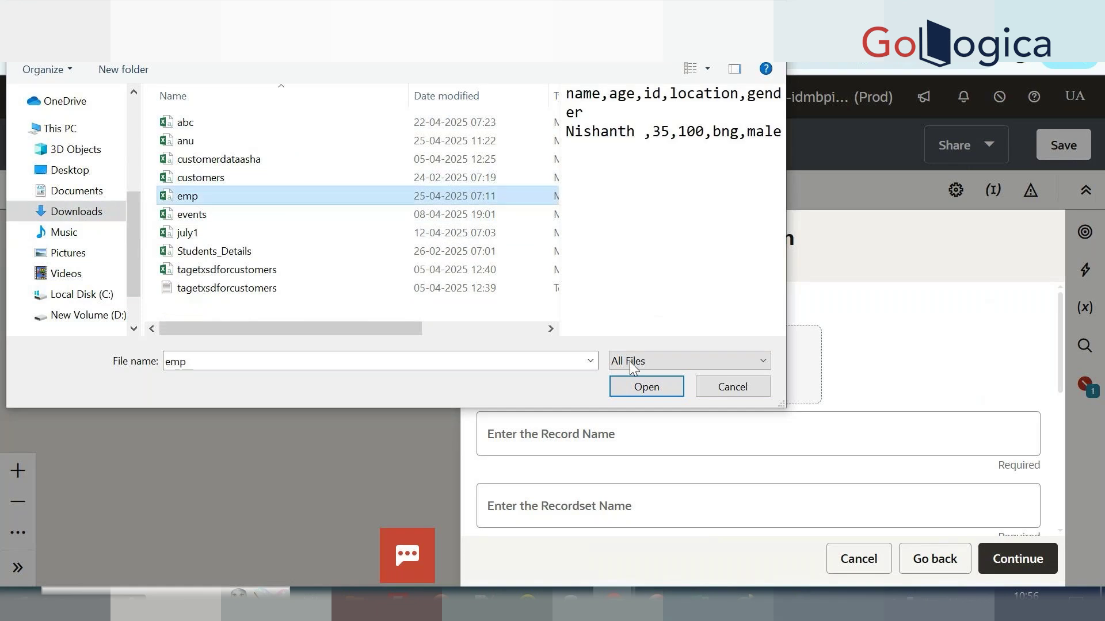
click(640, 396)
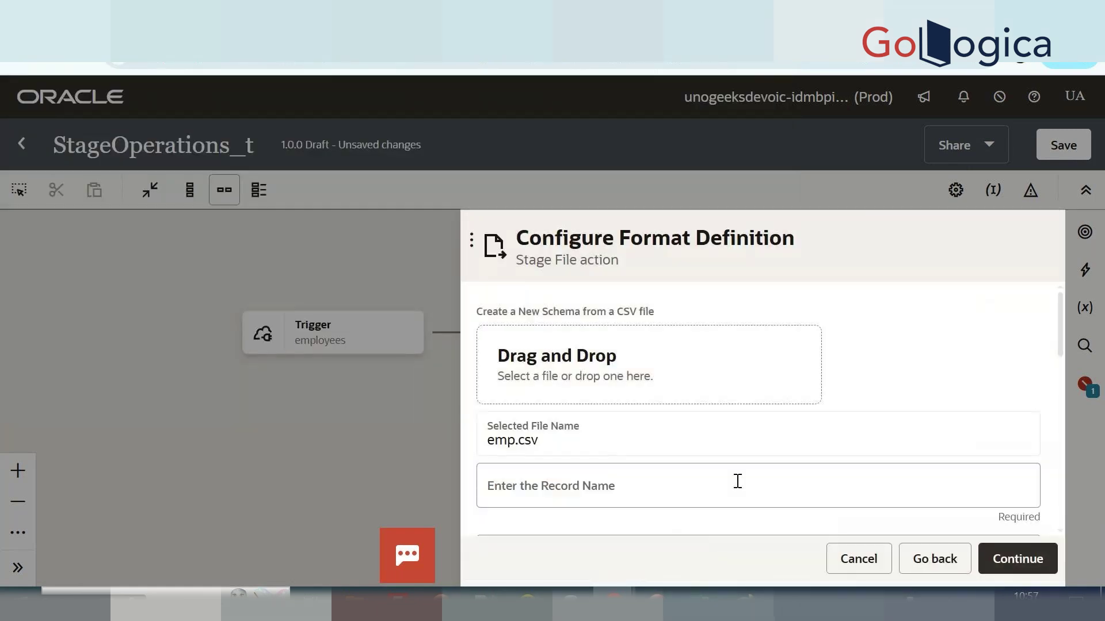
Set Record Name to R and Recordset Name to RS, then review the summary.
scroll(736, 402, down, 2)
click(736, 364)
click(580, 404)
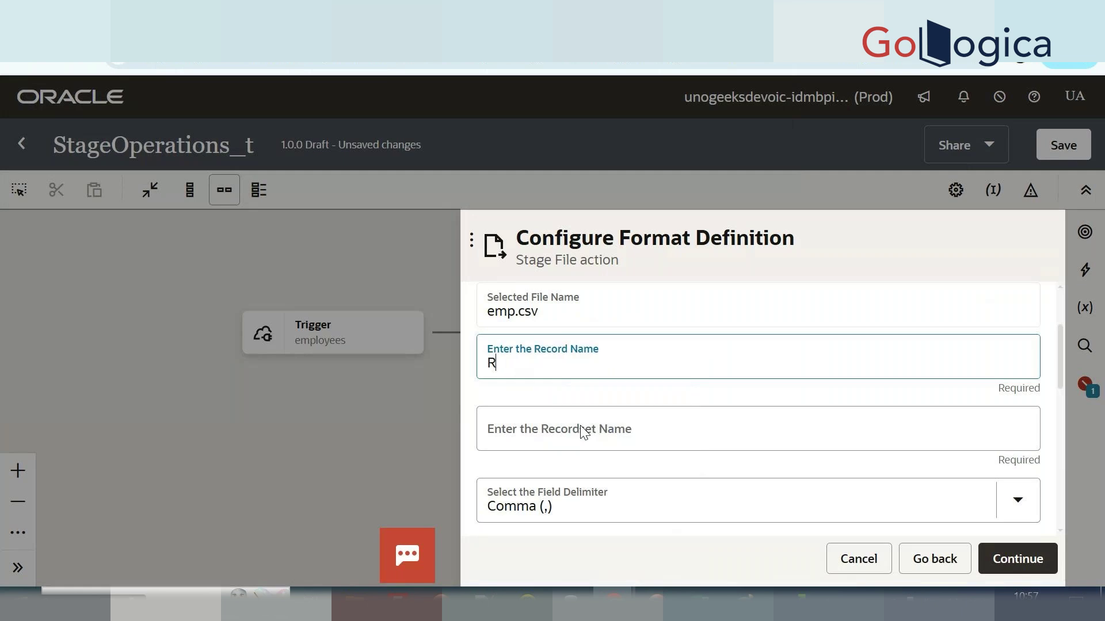
click(584, 432)
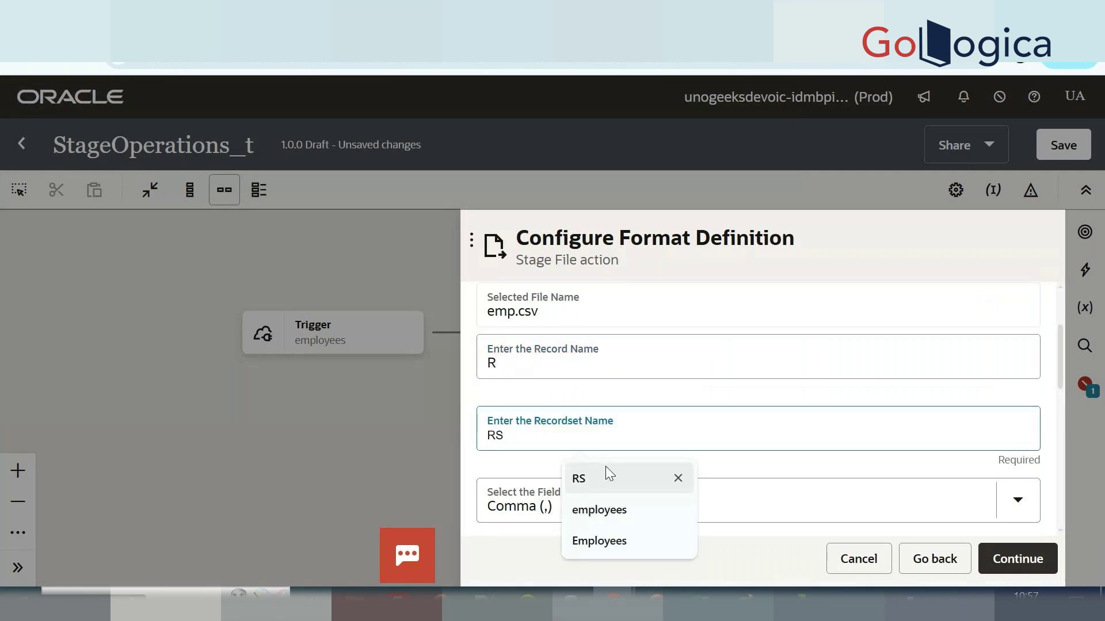
click(605, 467)
click(1016, 556)
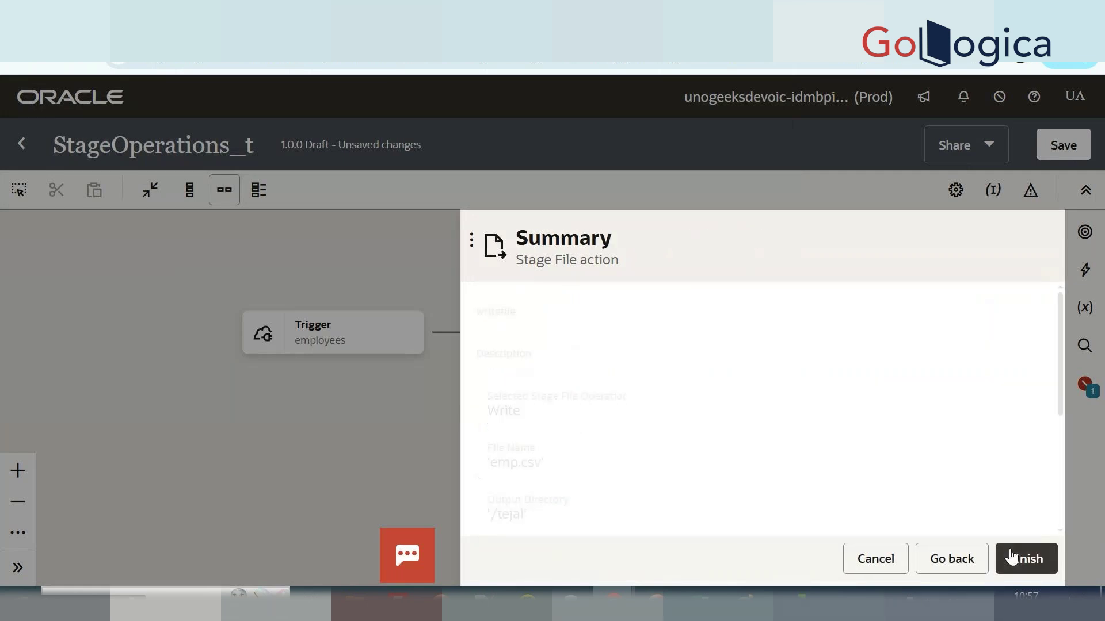
Finish the writefile action and open its mapping with the Request and R record fields expanded.
click(1013, 557)
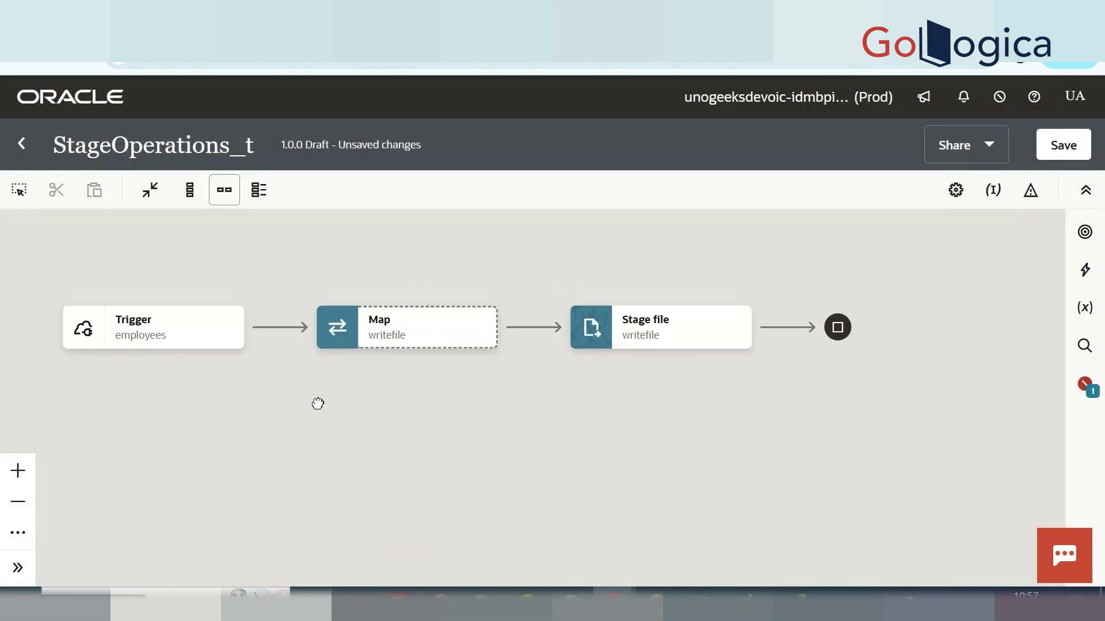
click(428, 338)
double_click(429, 339)
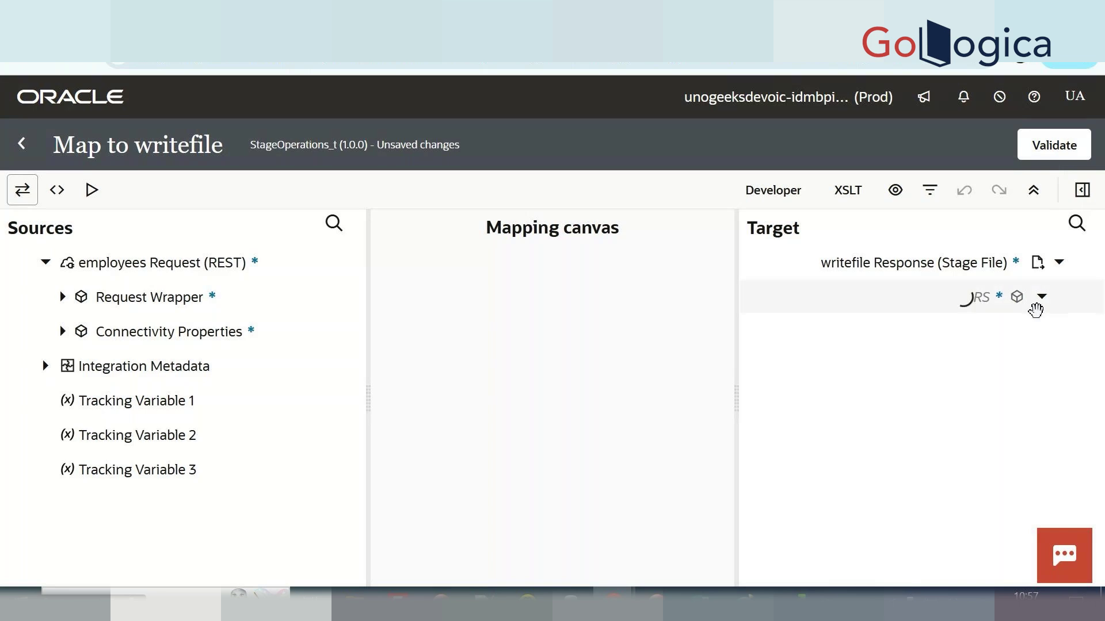
click(1026, 332)
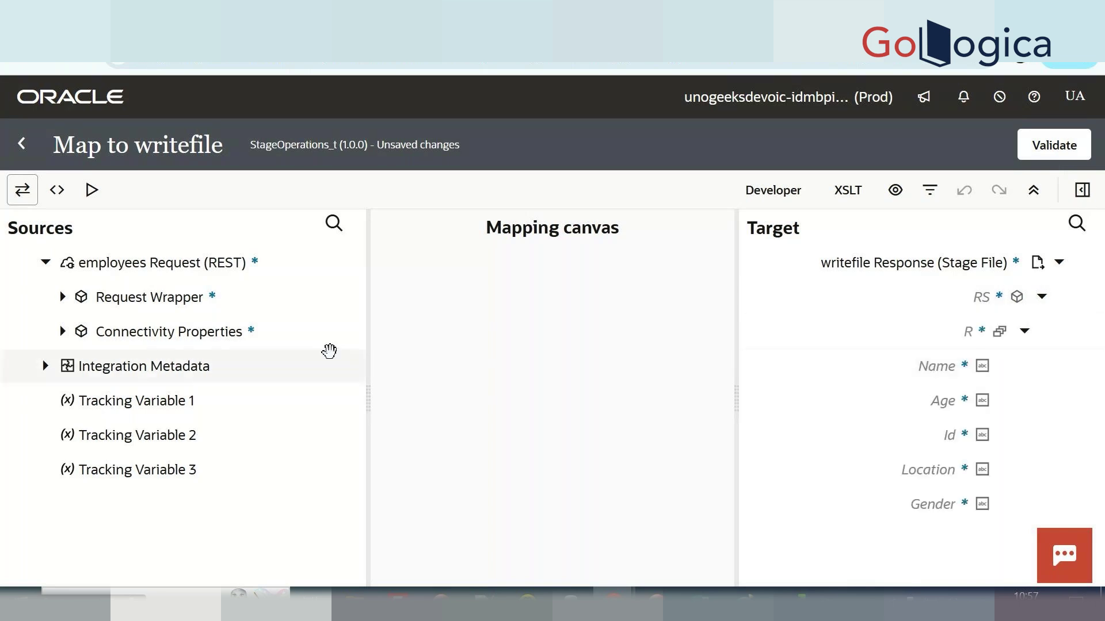
click(62, 303)
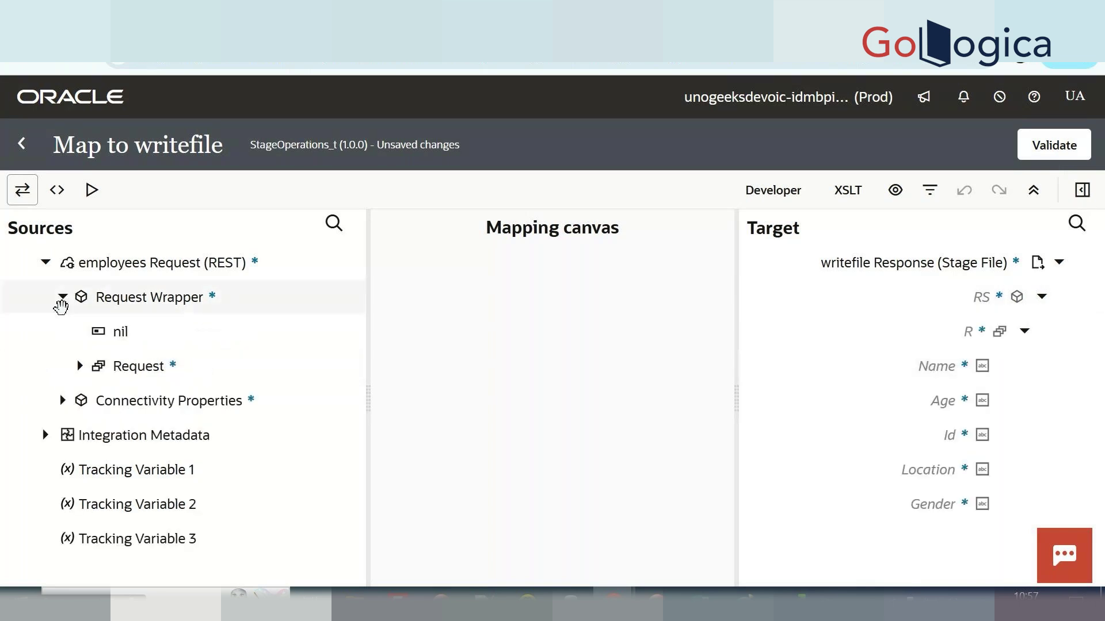
click(80, 368)
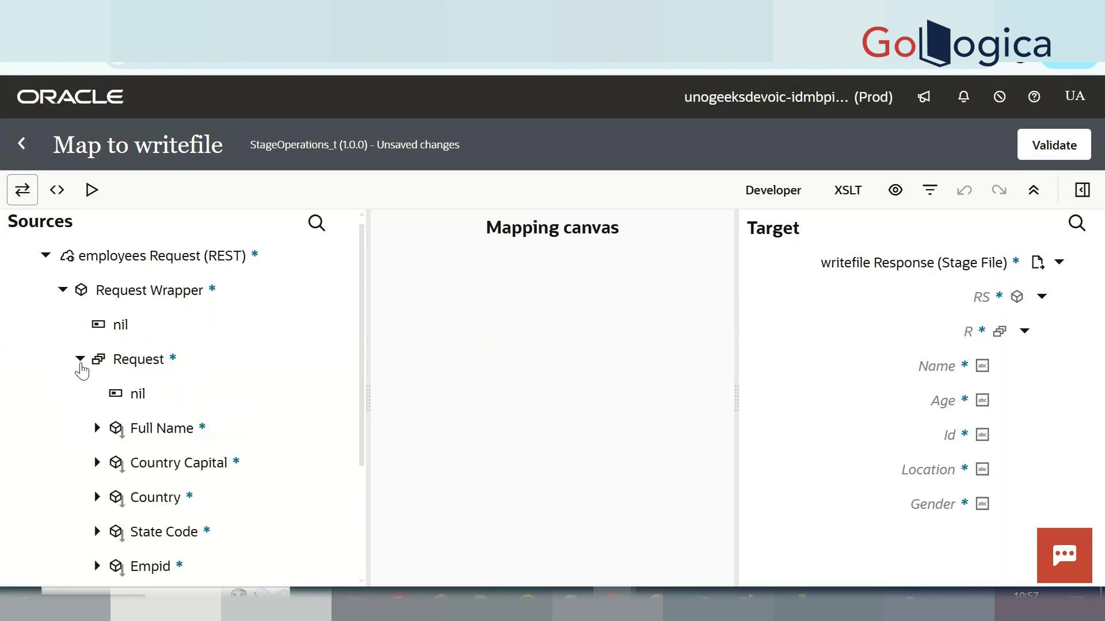
Map Full Name→Name, Empid→Id and Age, State Code→Gender, and Country→Location.
scroll(143, 321, down, 2)
drag(159, 324, 937, 391)
scroll(241, 413, down, 1)
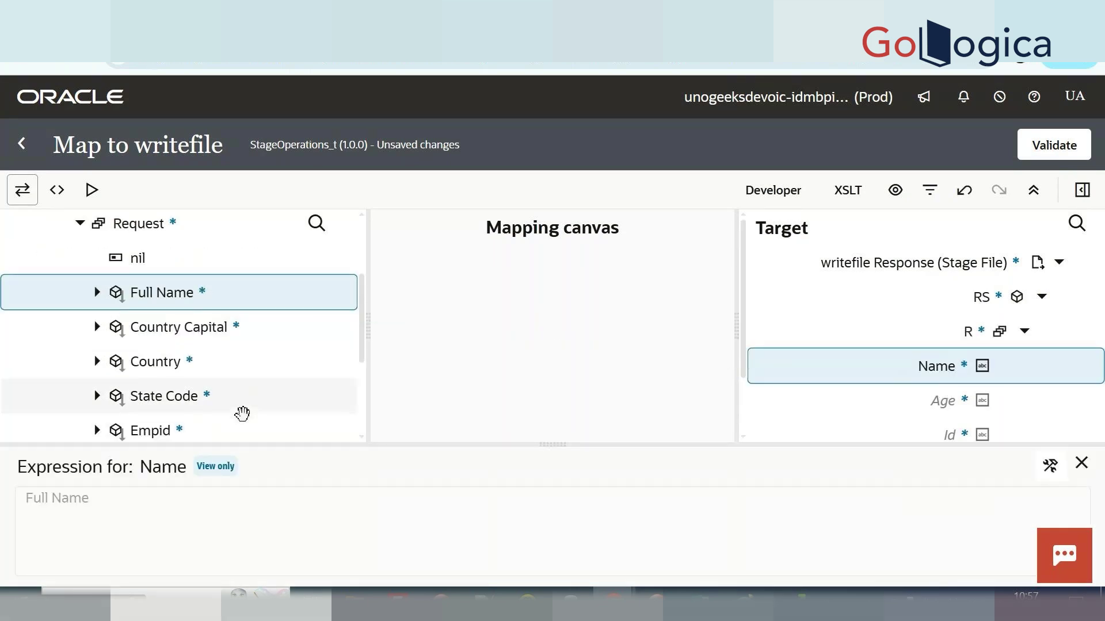
scroll(889, 328, down, 2)
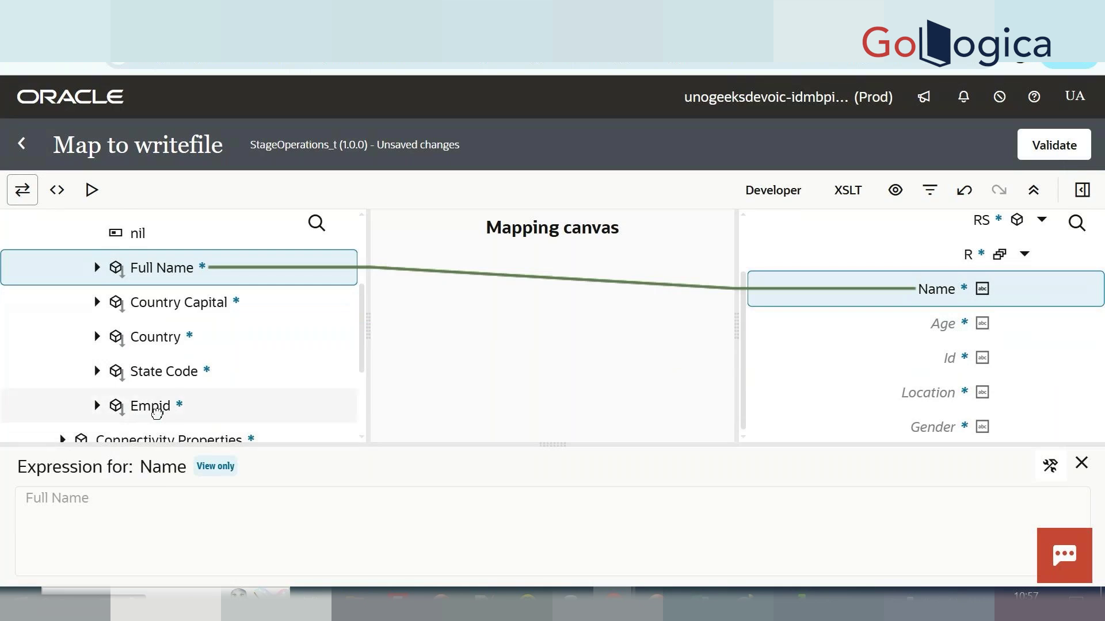
drag(156, 413, 955, 361)
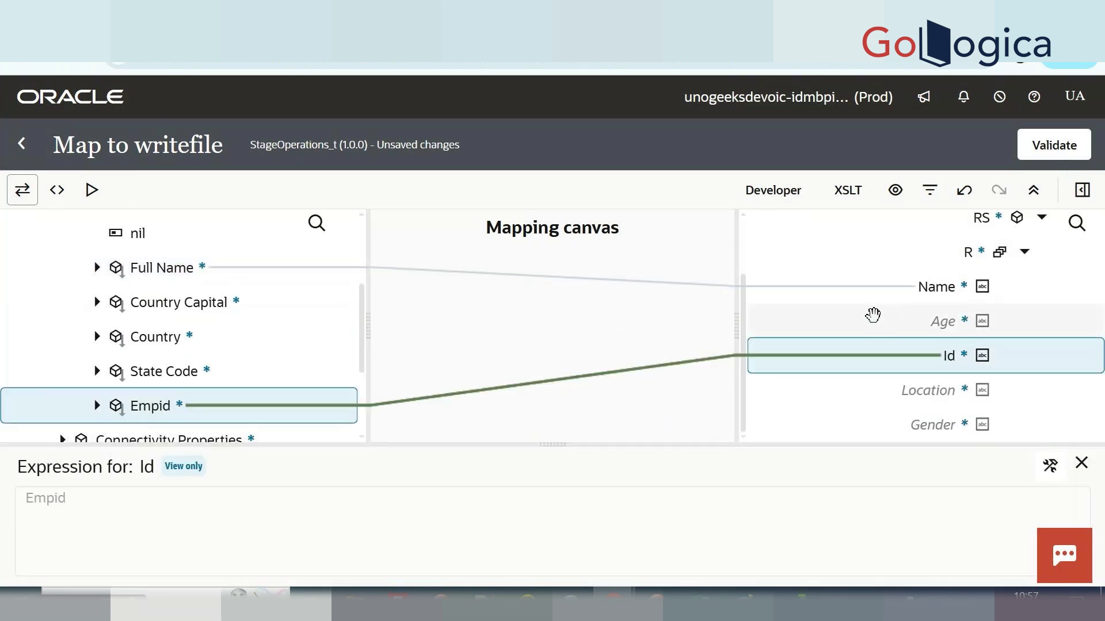
drag(153, 373, 947, 432)
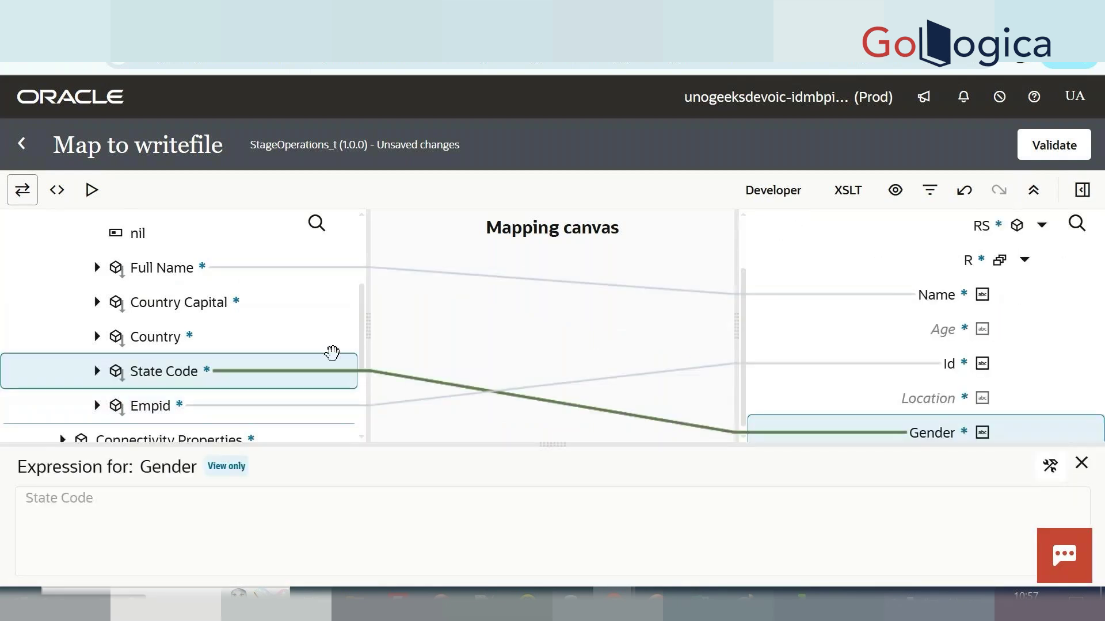
drag(150, 340, 978, 413)
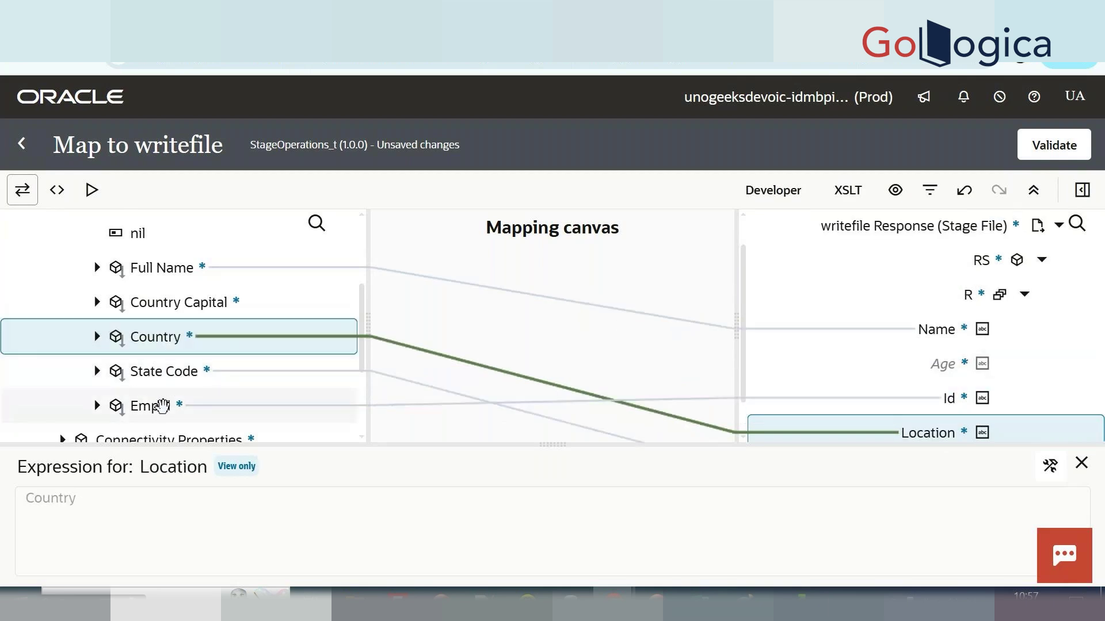
drag(163, 407, 953, 372)
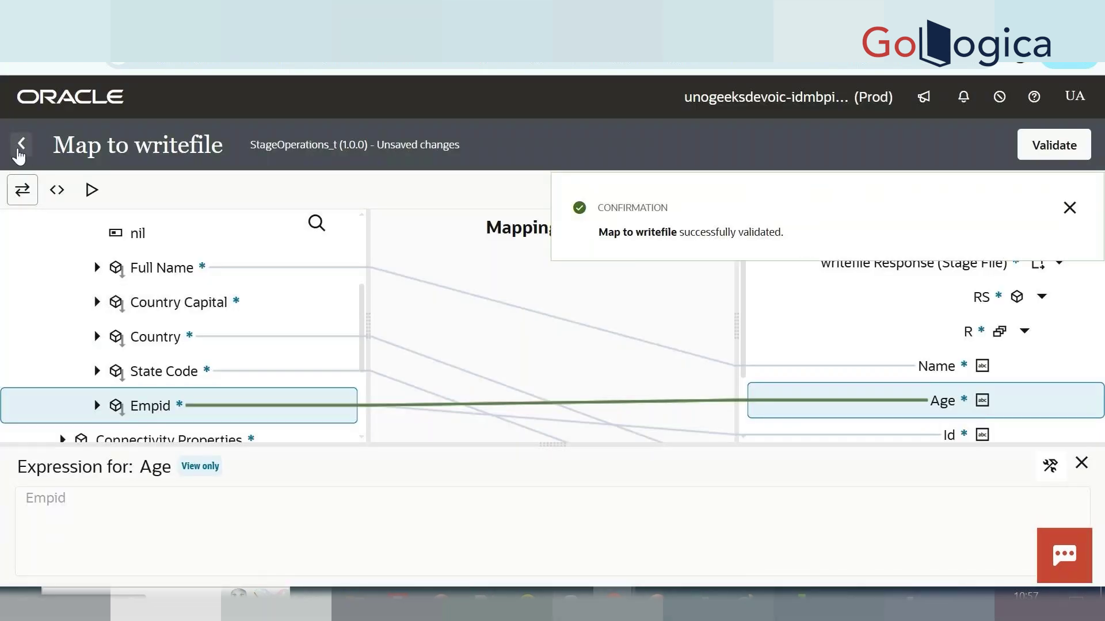
Back on the canvas, make empid the primary business identifier and save StageOperations_t.
click(16, 153)
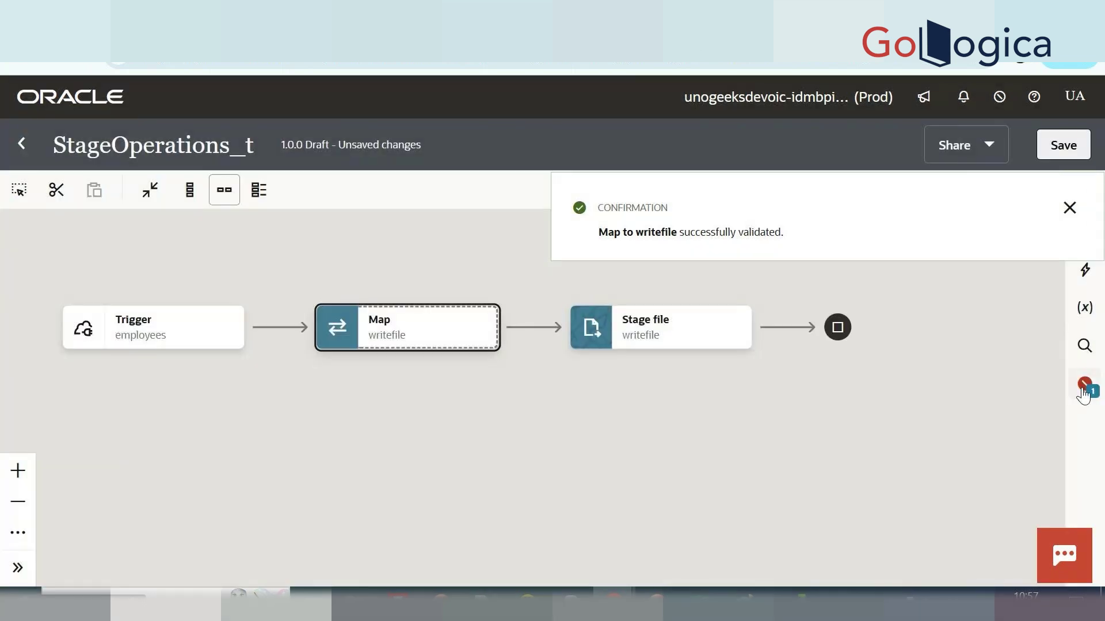
click(1069, 207)
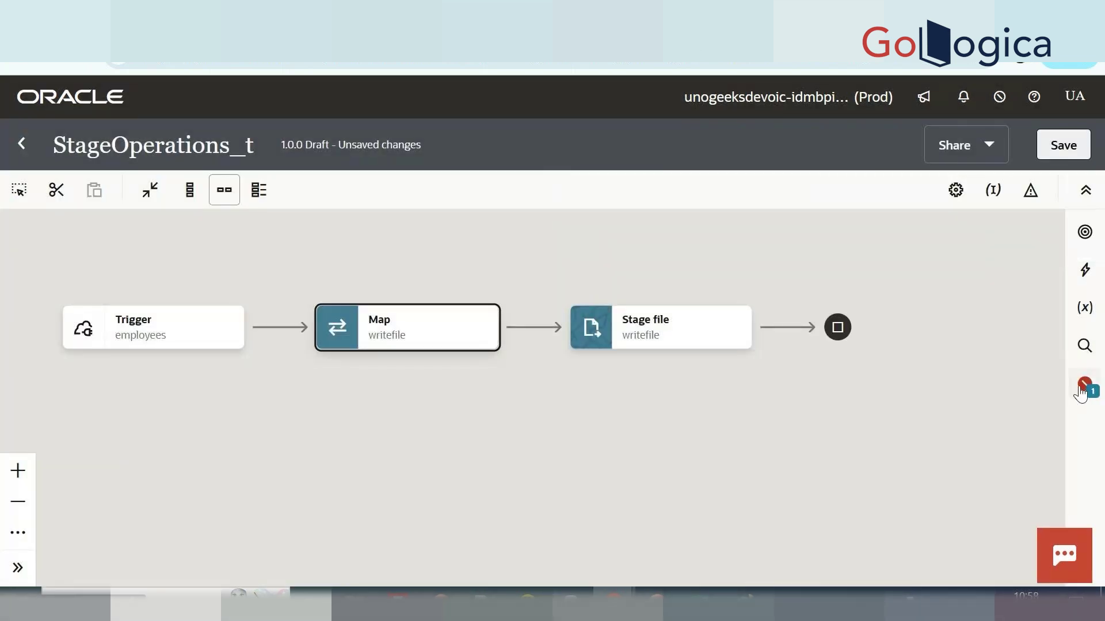
click(1083, 387)
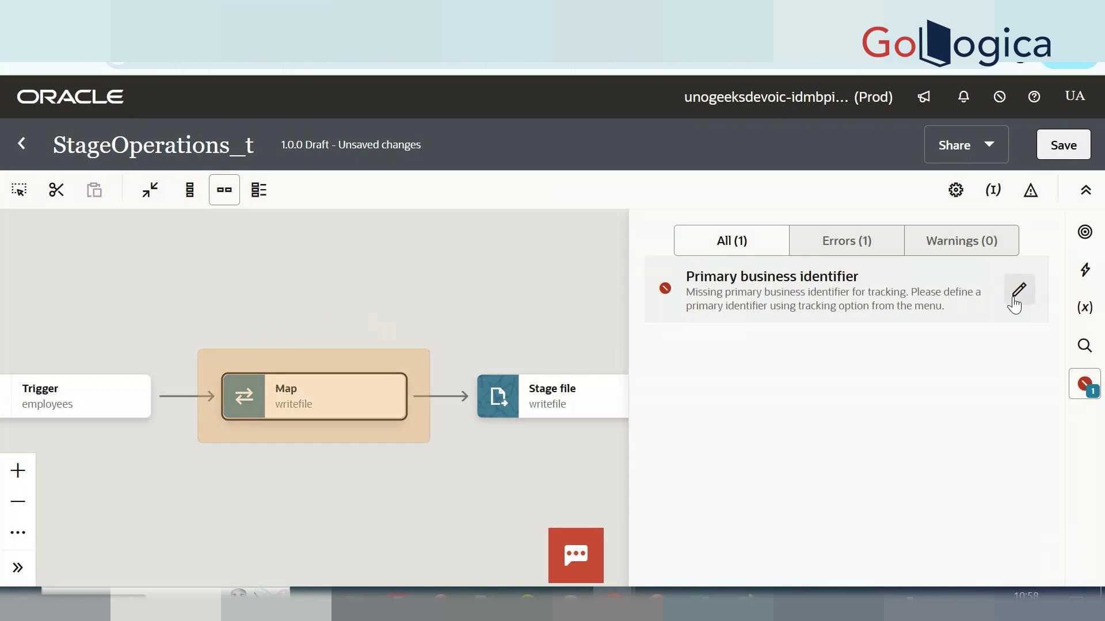
click(1016, 296)
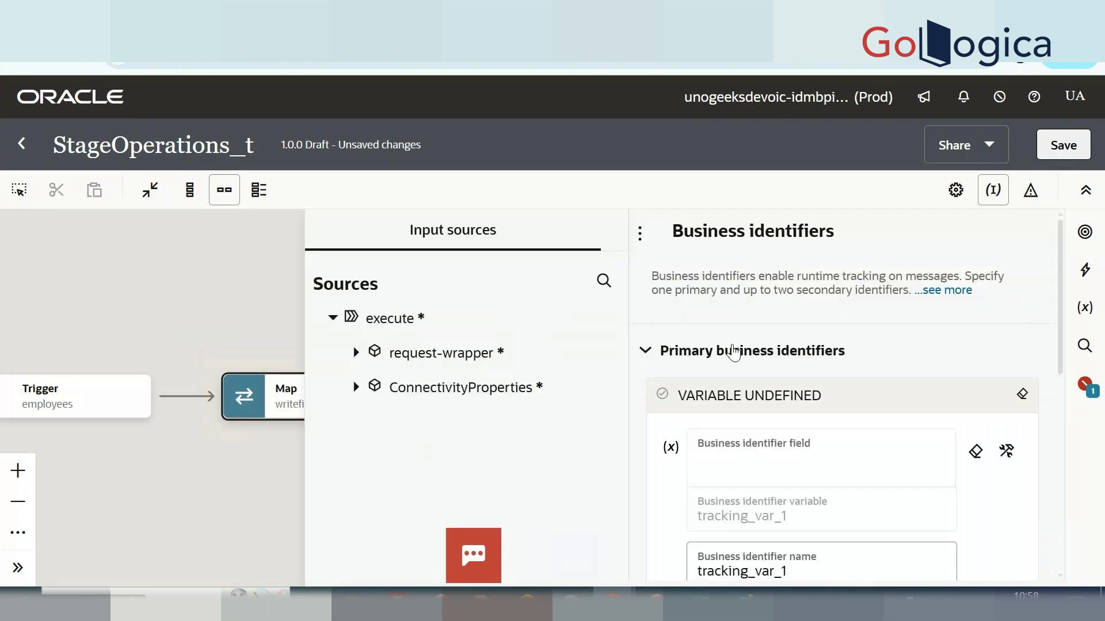
click(334, 352)
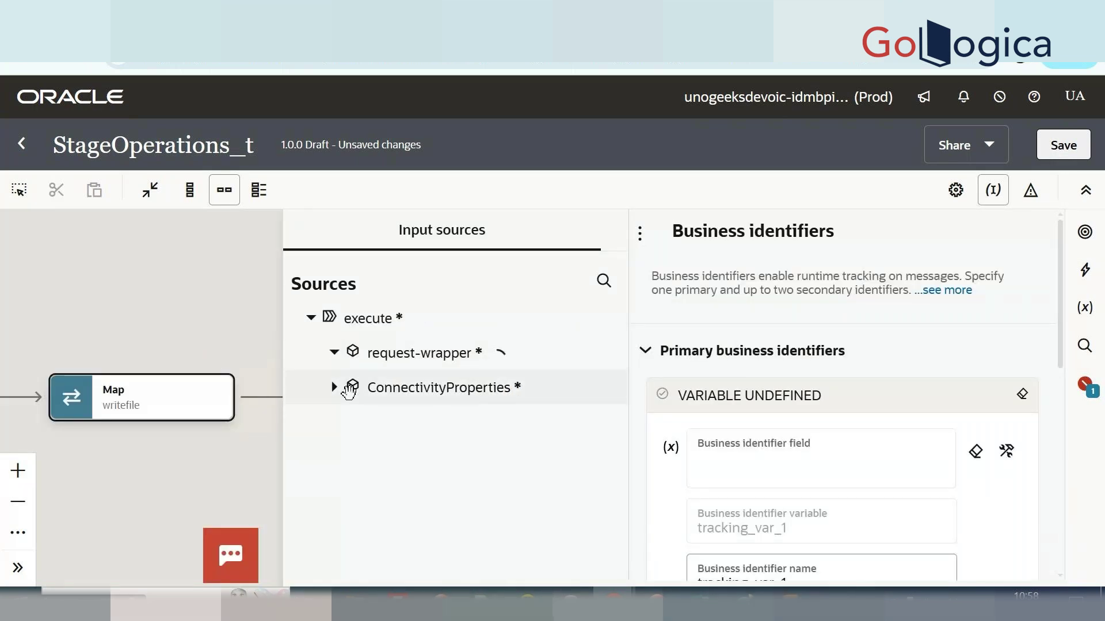
click(350, 422)
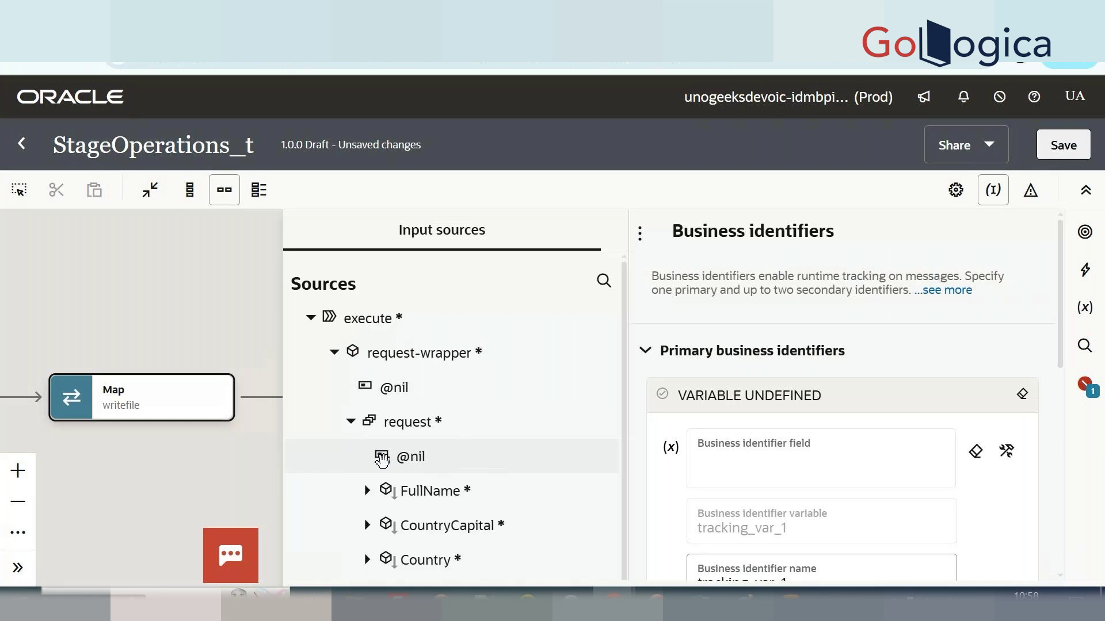
scroll(414, 538, down, 2)
drag(414, 567, 742, 469)
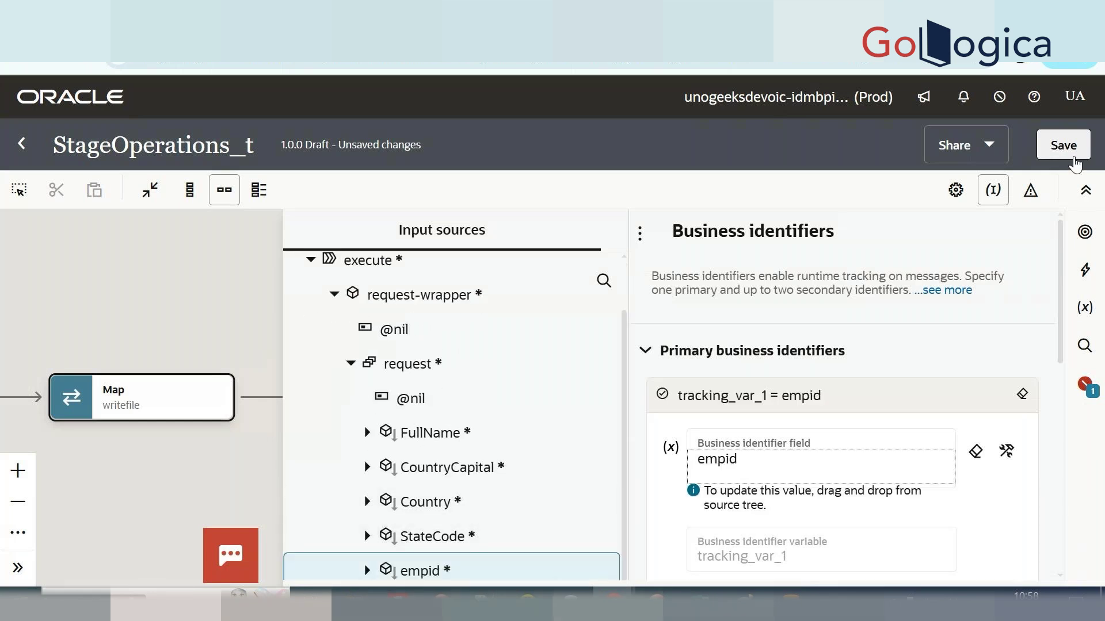
click(1063, 145)
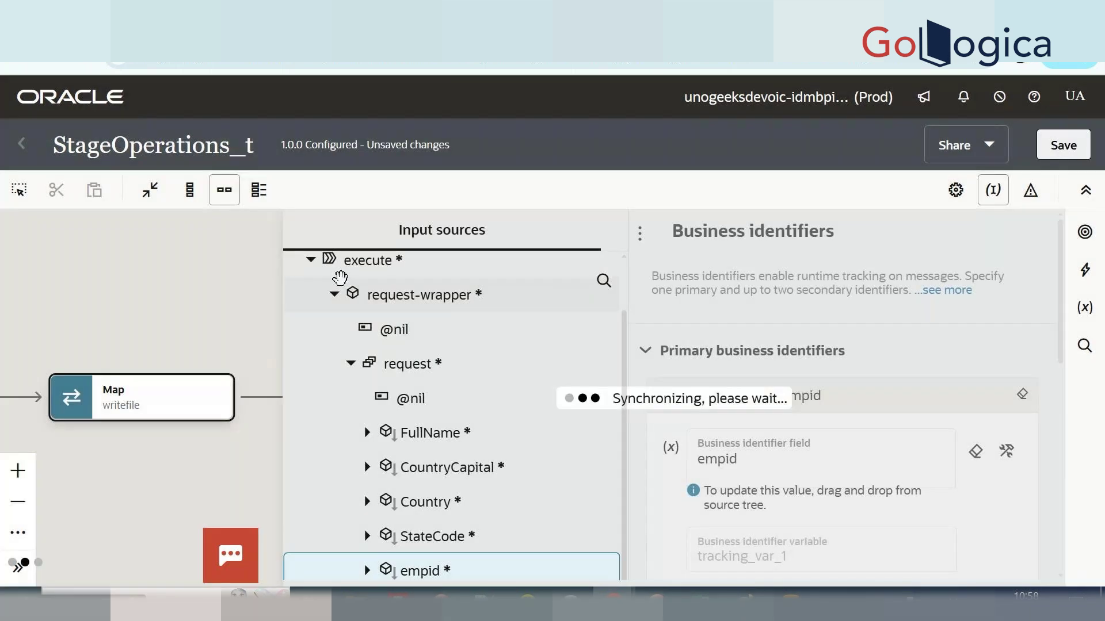
drag(249, 297, 288, 286)
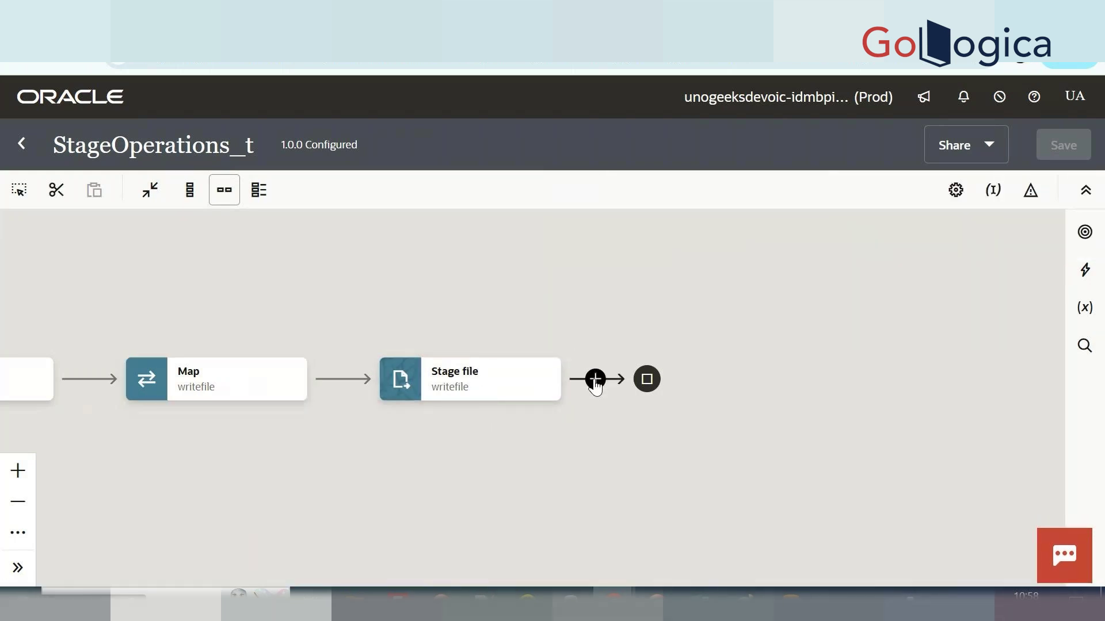
Add a Stage File action named List_File after writefile using the List Files operation.
click(596, 380)
scroll(672, 437, down, 3)
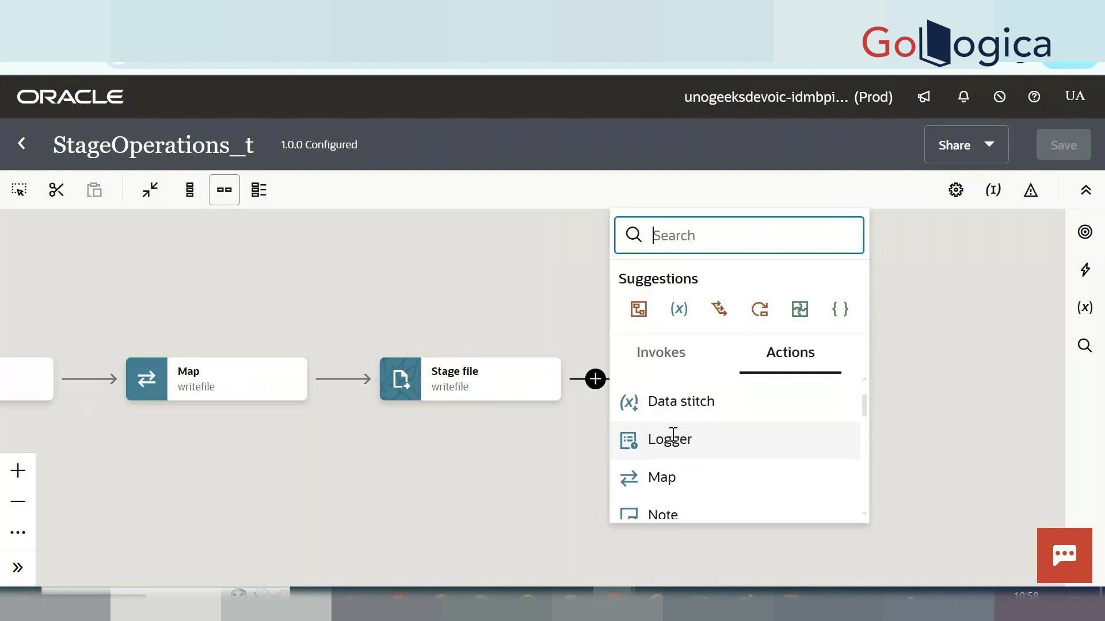
scroll(676, 449, down, 1)
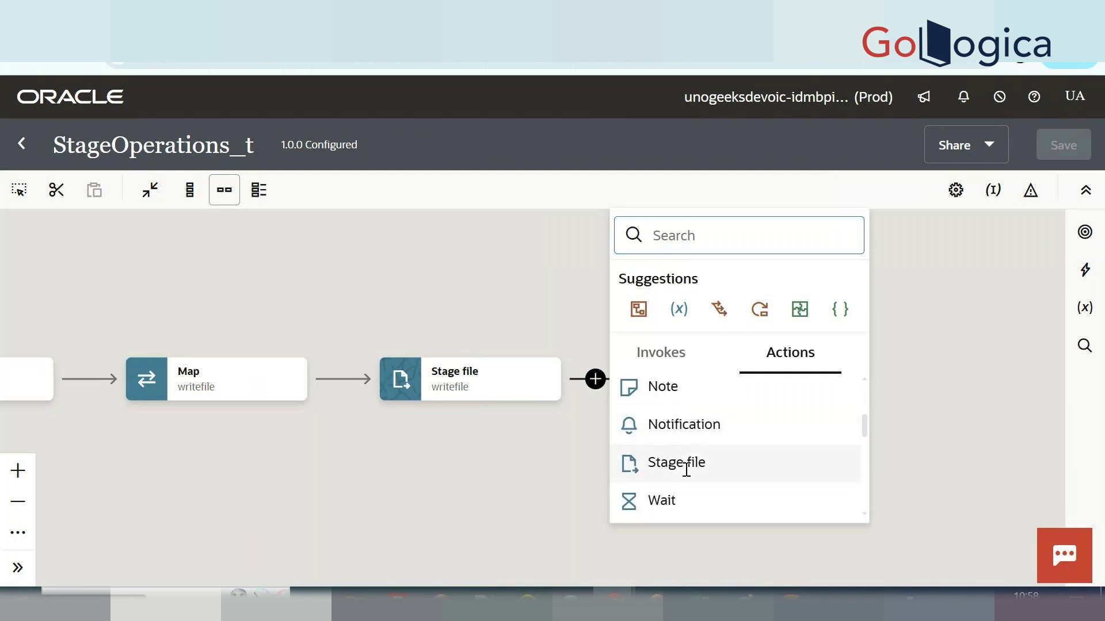
click(688, 467)
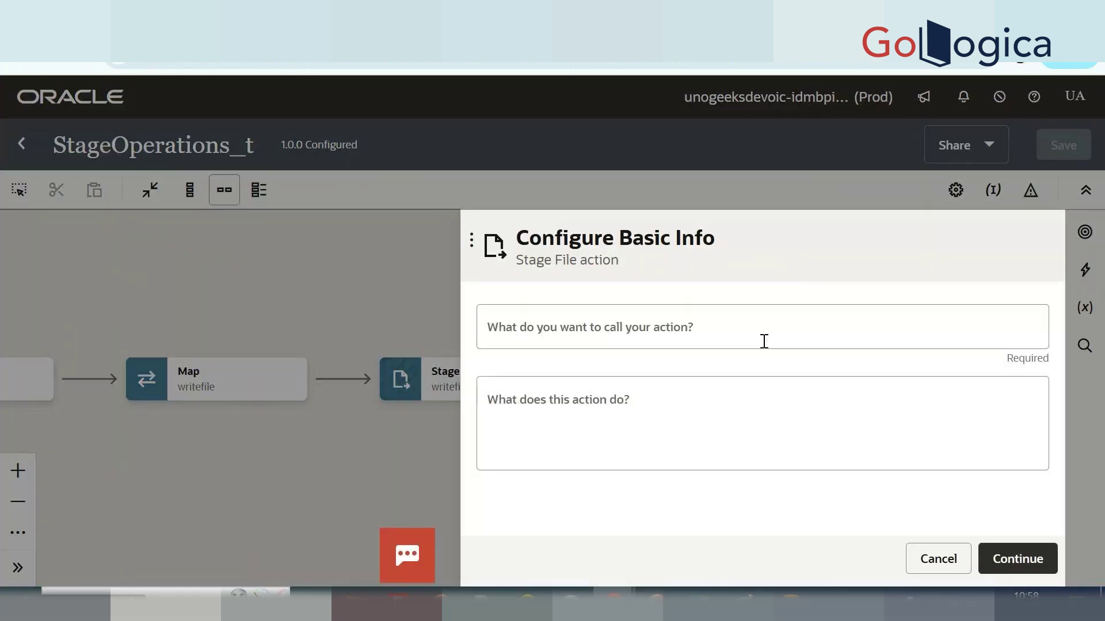
click(763, 342)
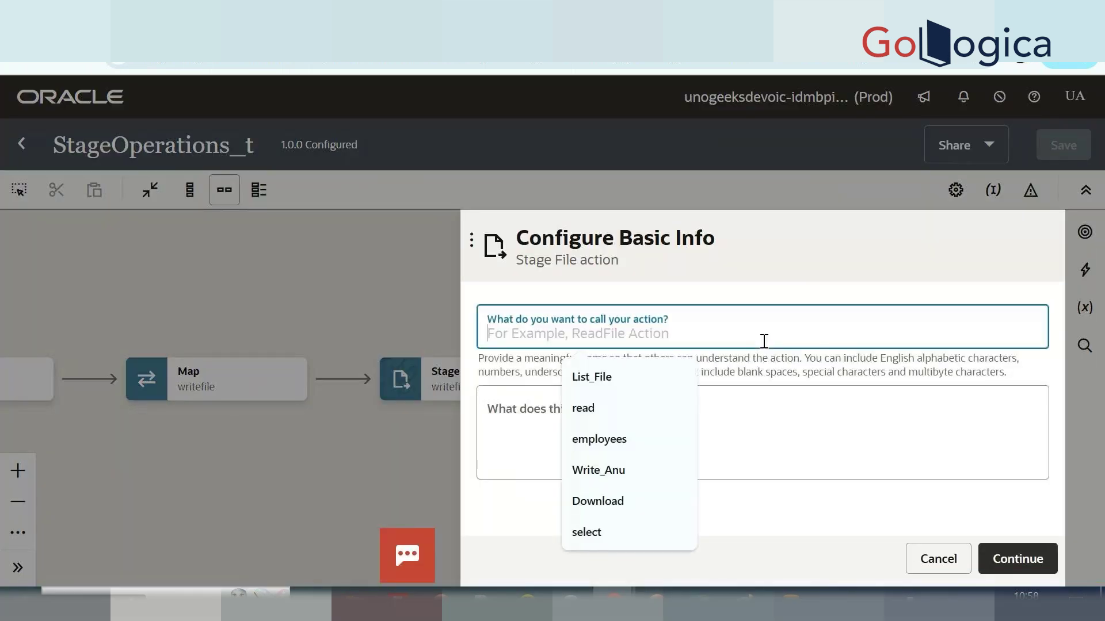
click(631, 394)
click(993, 558)
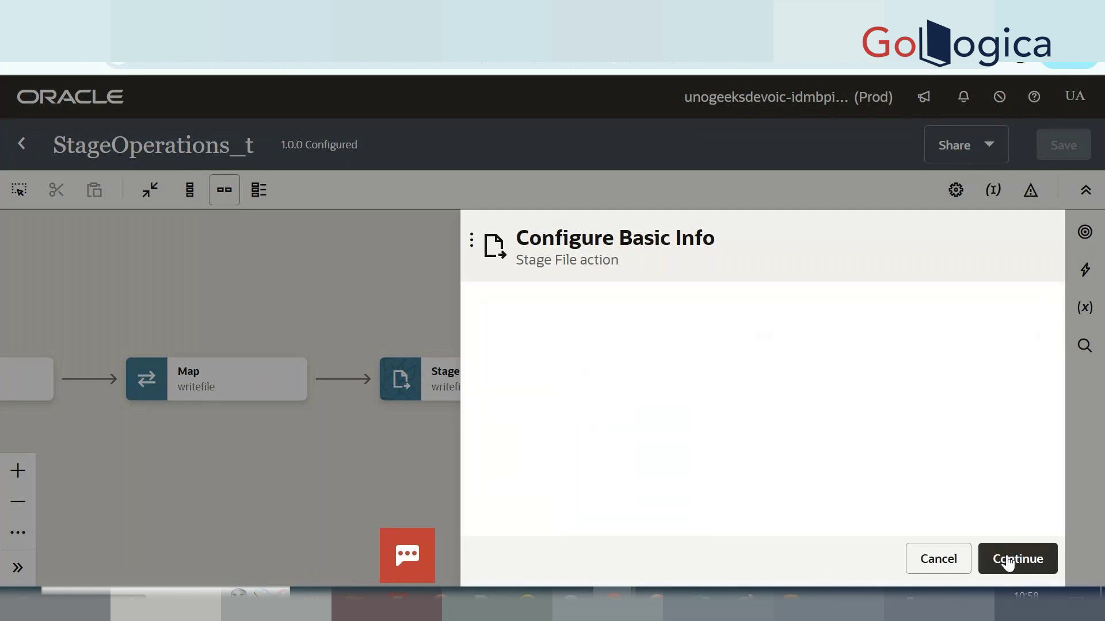
click(728, 328)
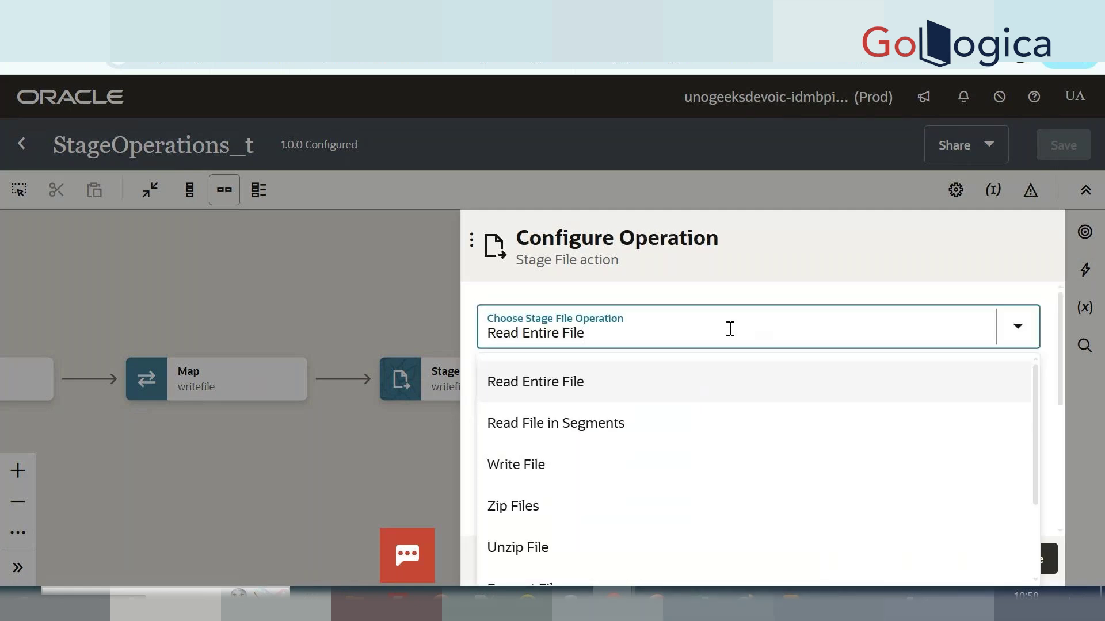
scroll(629, 489, down, 2)
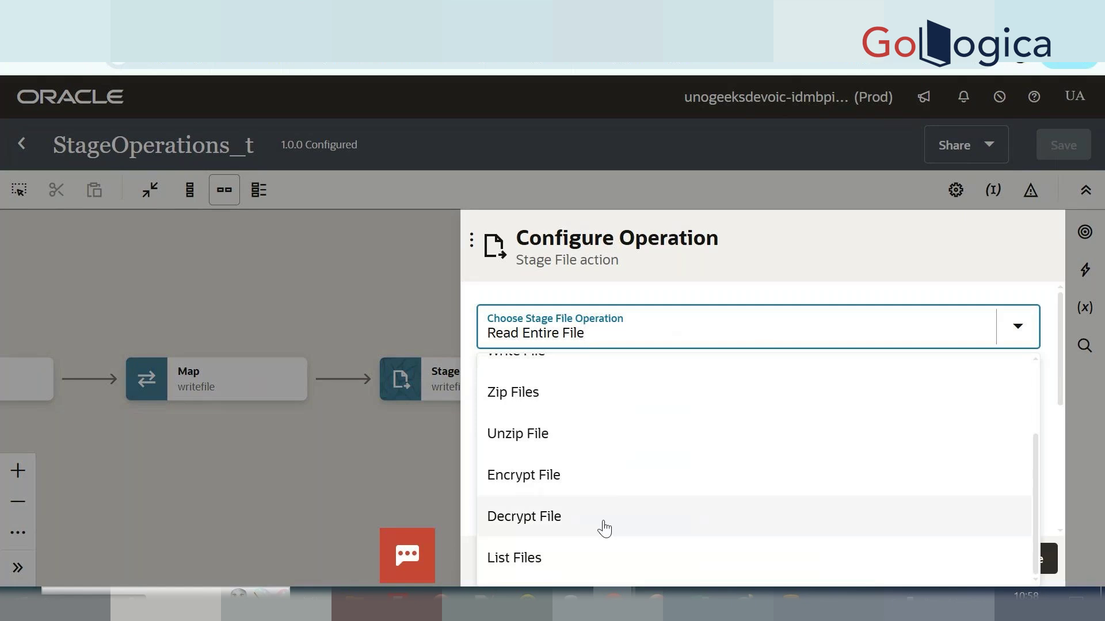
click(599, 555)
List directory '/tejal' with pattern *.*, then save and return to the integrations list.
click(687, 410)
text(')
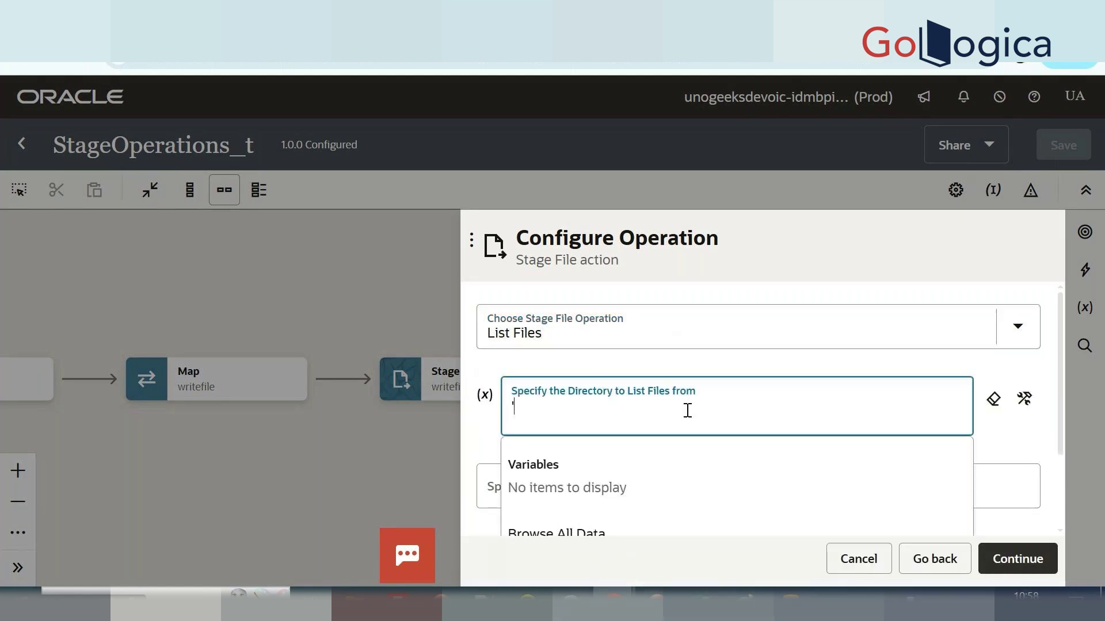
text(/tejal')
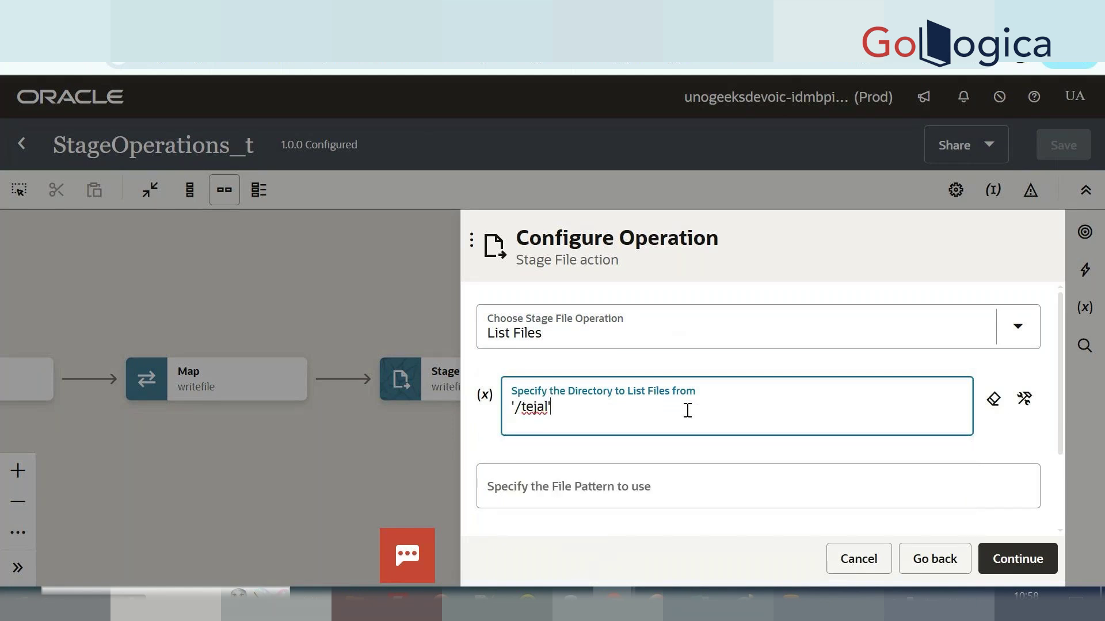
scroll(687, 410, down, 1)
click(653, 461)
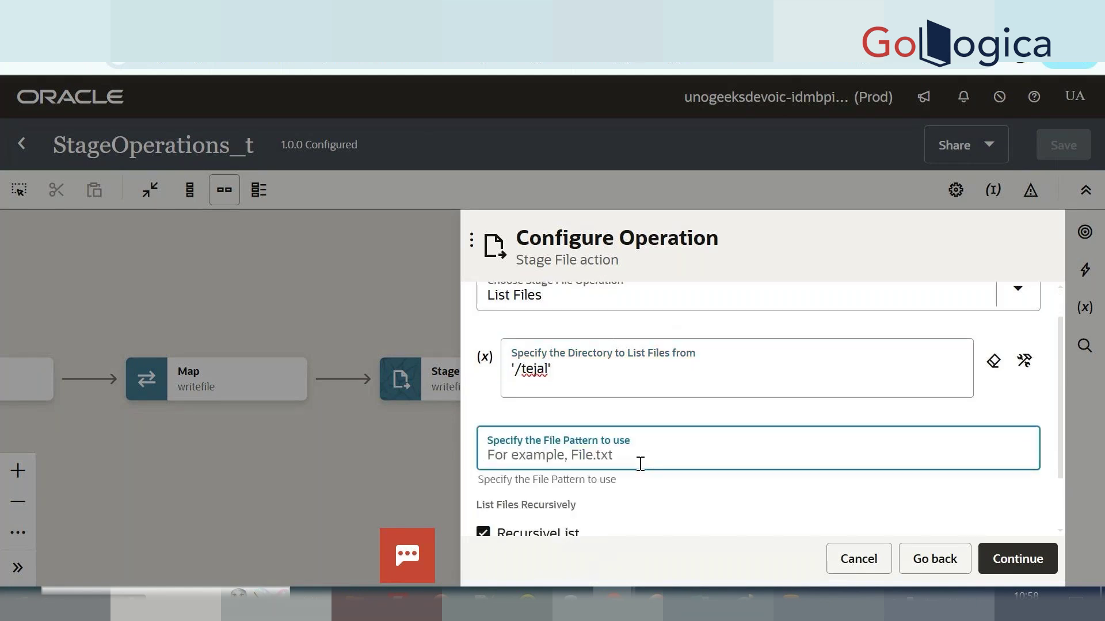
text(*.*)
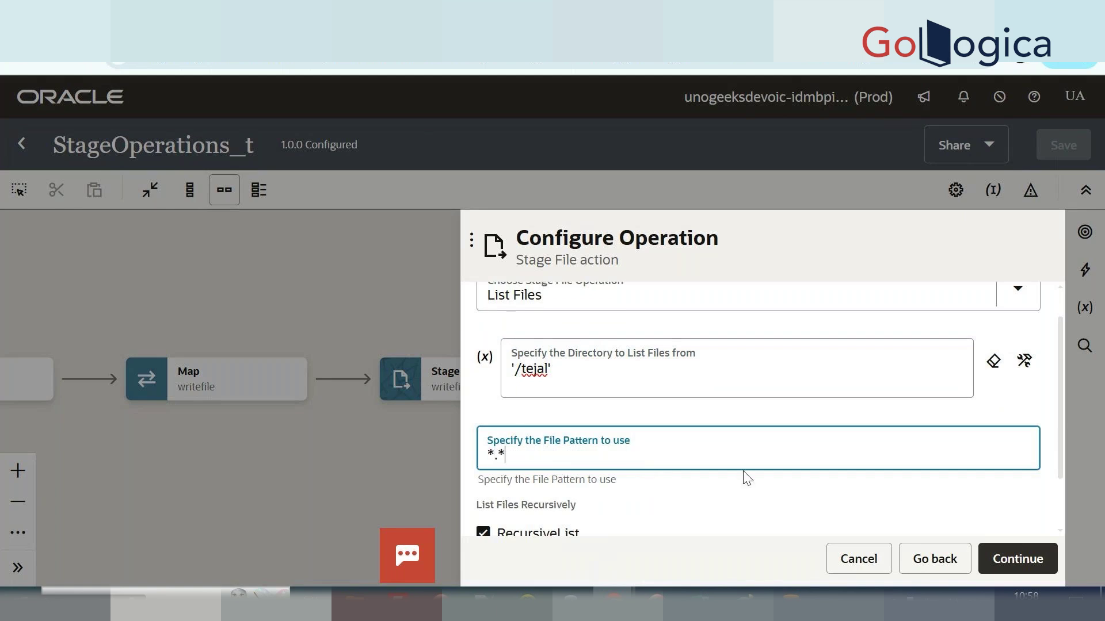
scroll(746, 478, down, 2)
click(1016, 560)
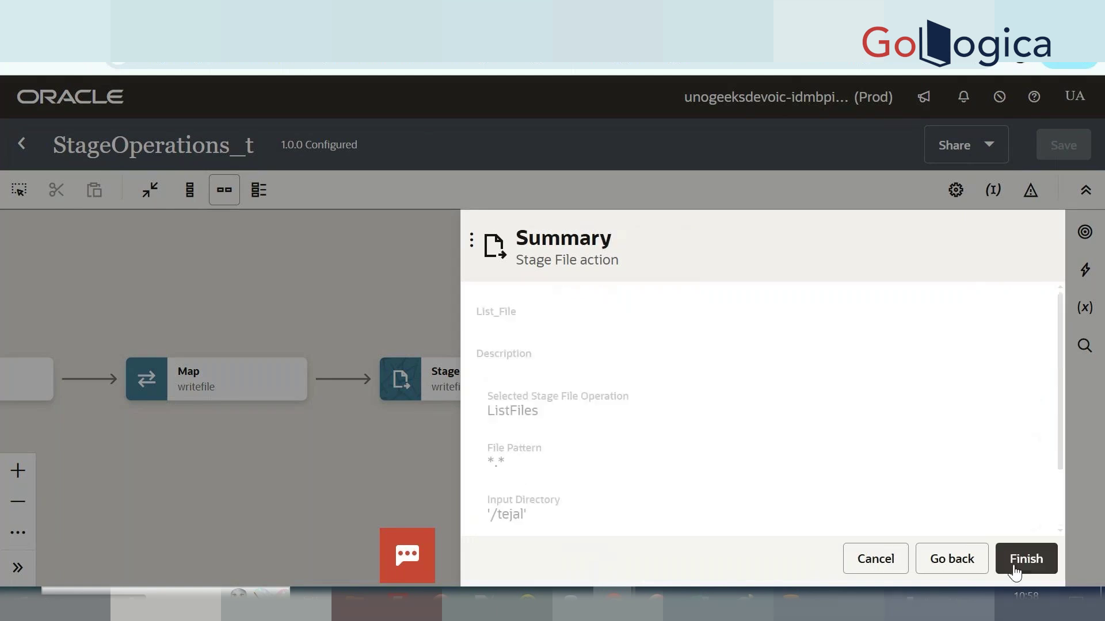
click(1014, 570)
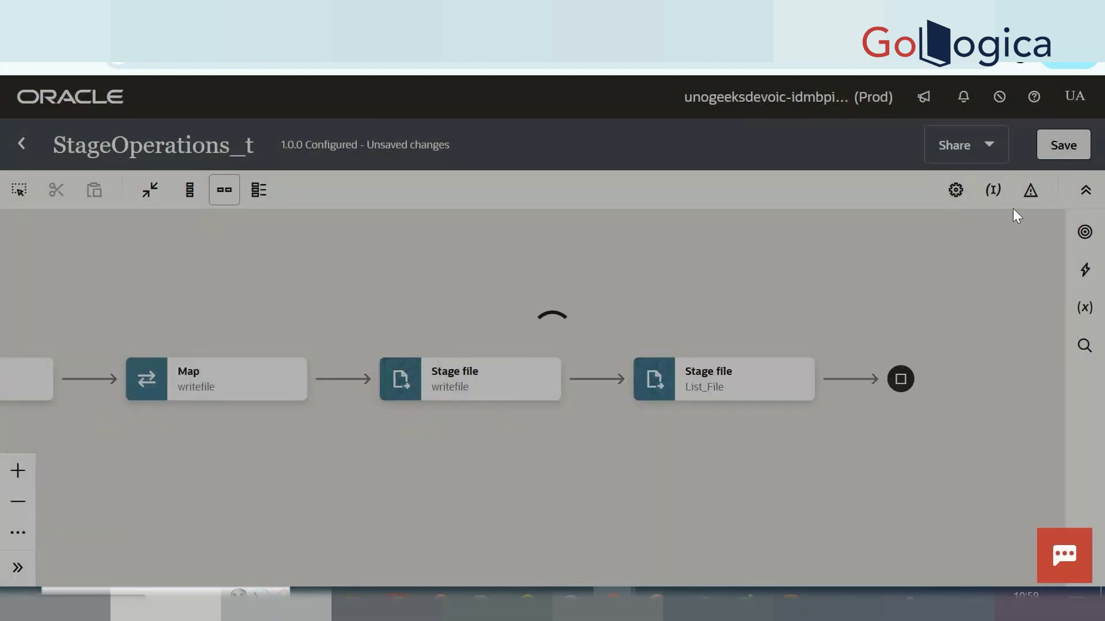
click(1068, 148)
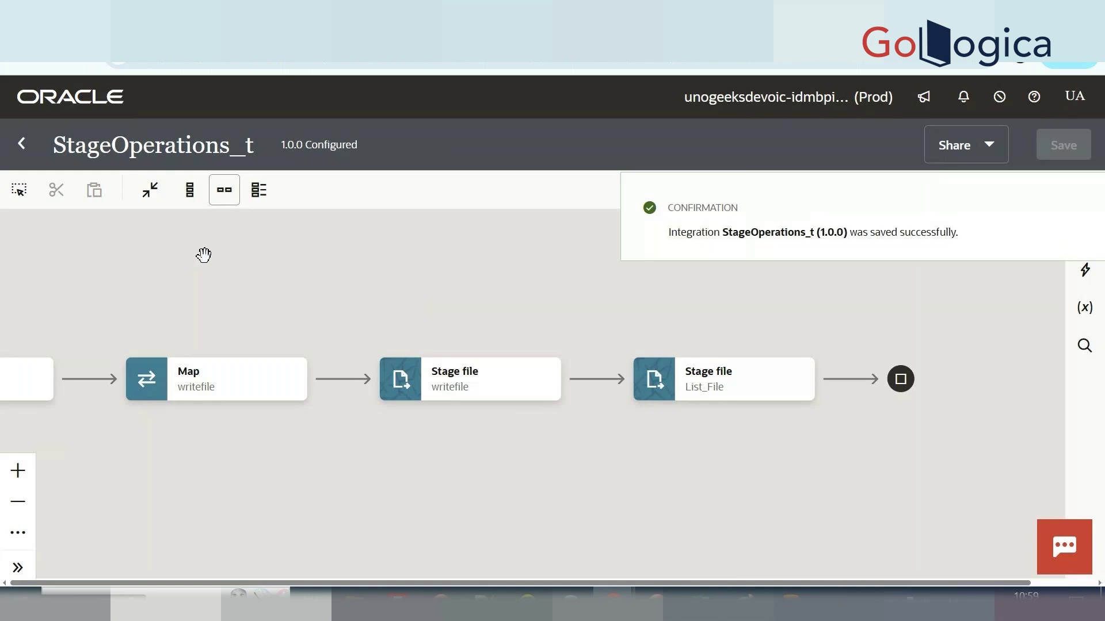
click(22, 143)
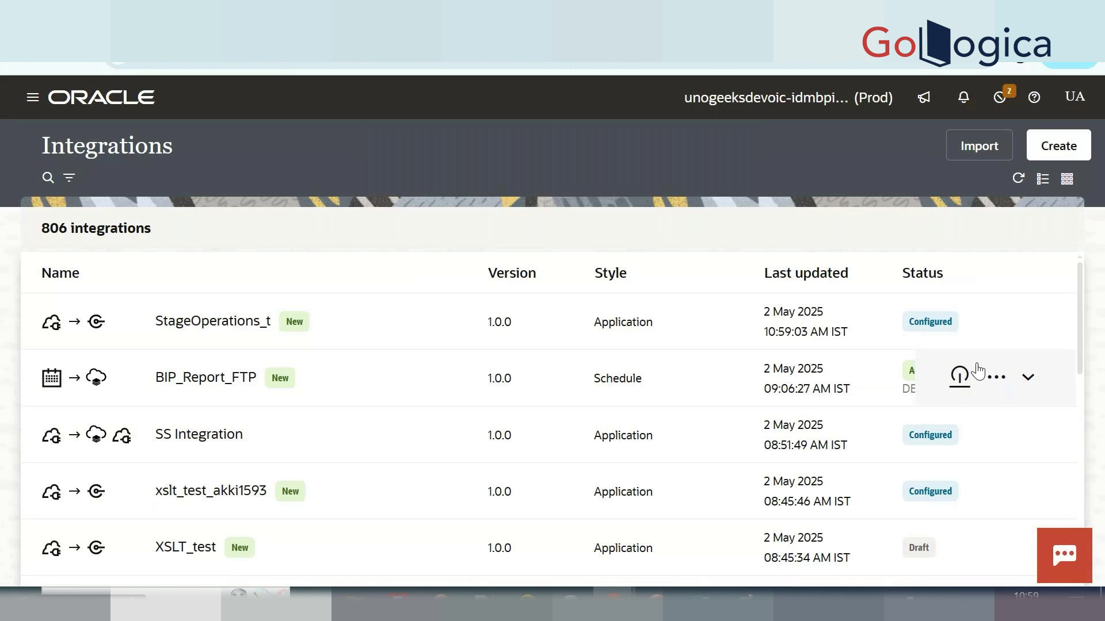
click(960, 326)
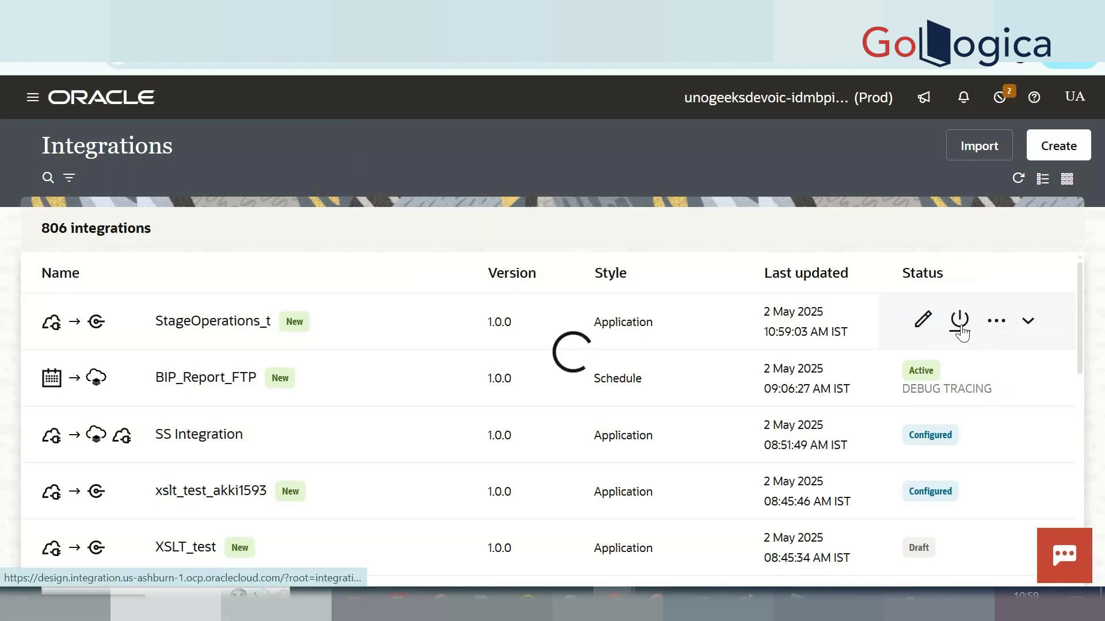
click(737, 329)
click(1010, 540)
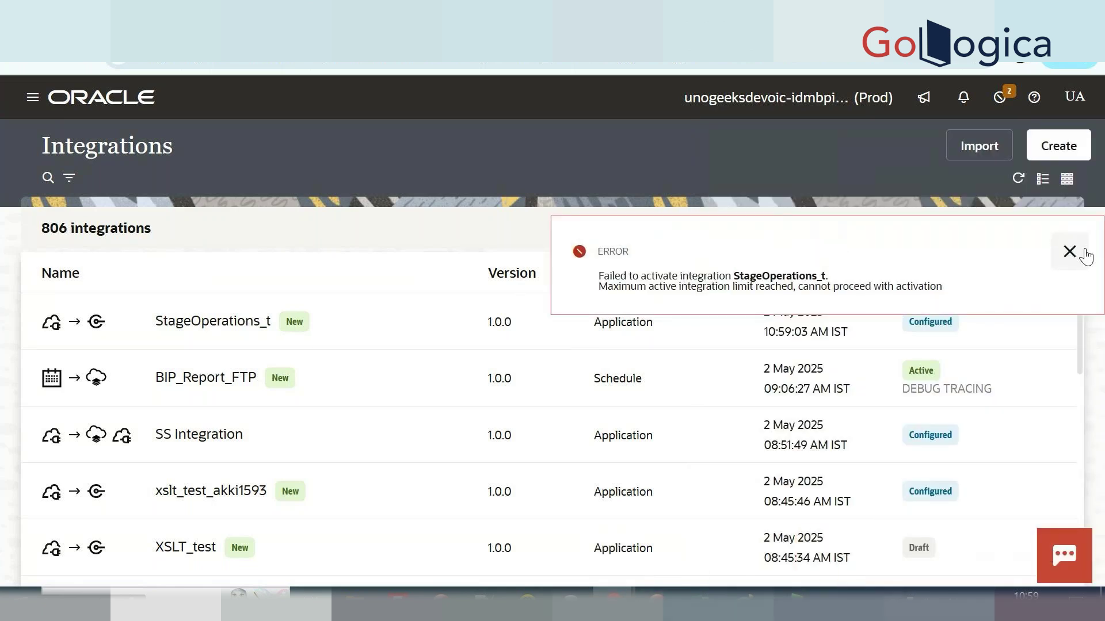
click(1086, 254)
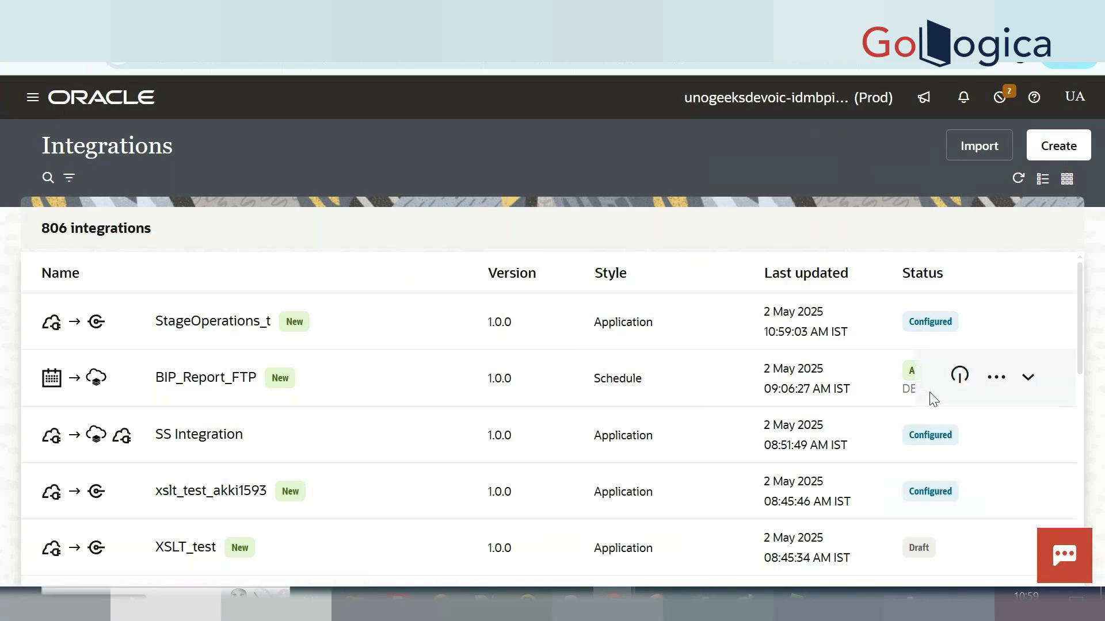
scroll(932, 495, down, 3)
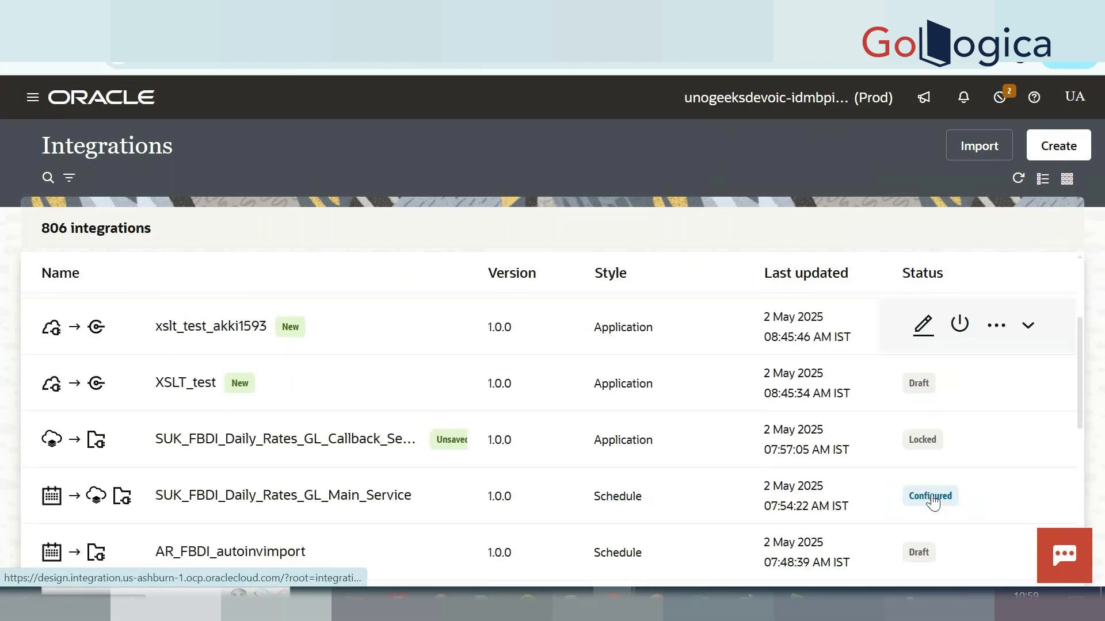
scroll(932, 502, down, 5)
scroll(935, 500, down, 3)
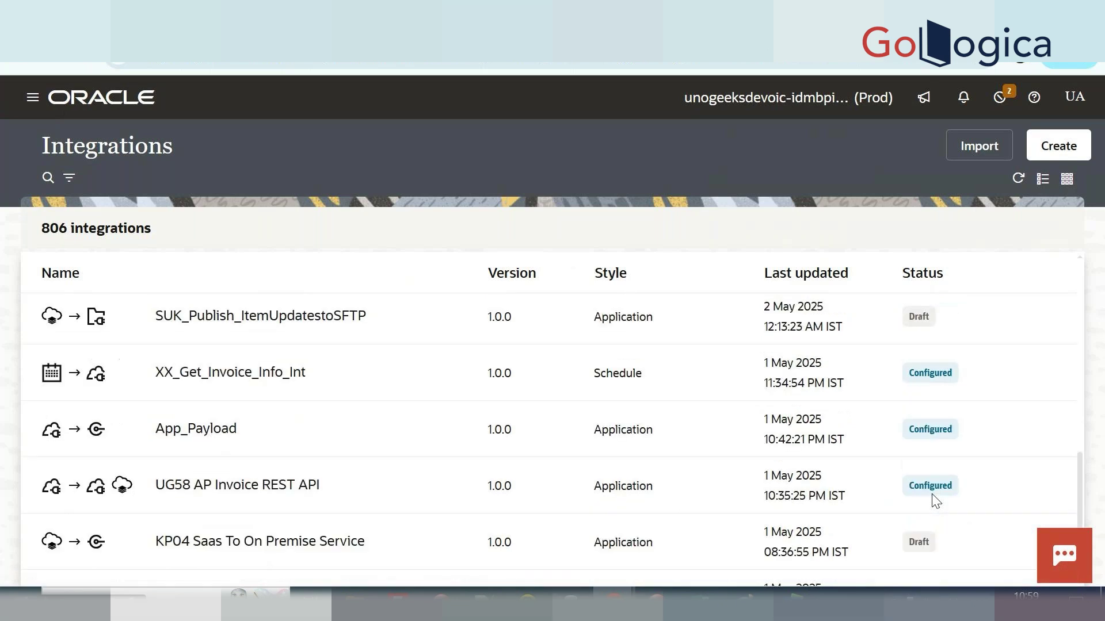
scroll(935, 500, down, 1)
scroll(935, 501, down, 5)
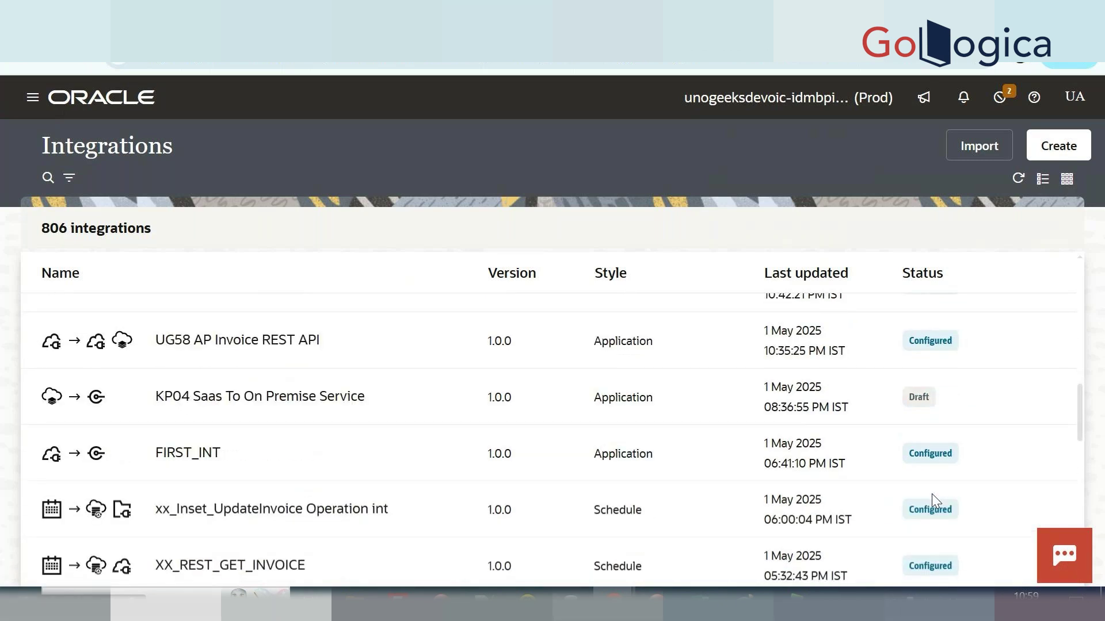
scroll(935, 500, down, 3)
scroll(935, 501, down, 6)
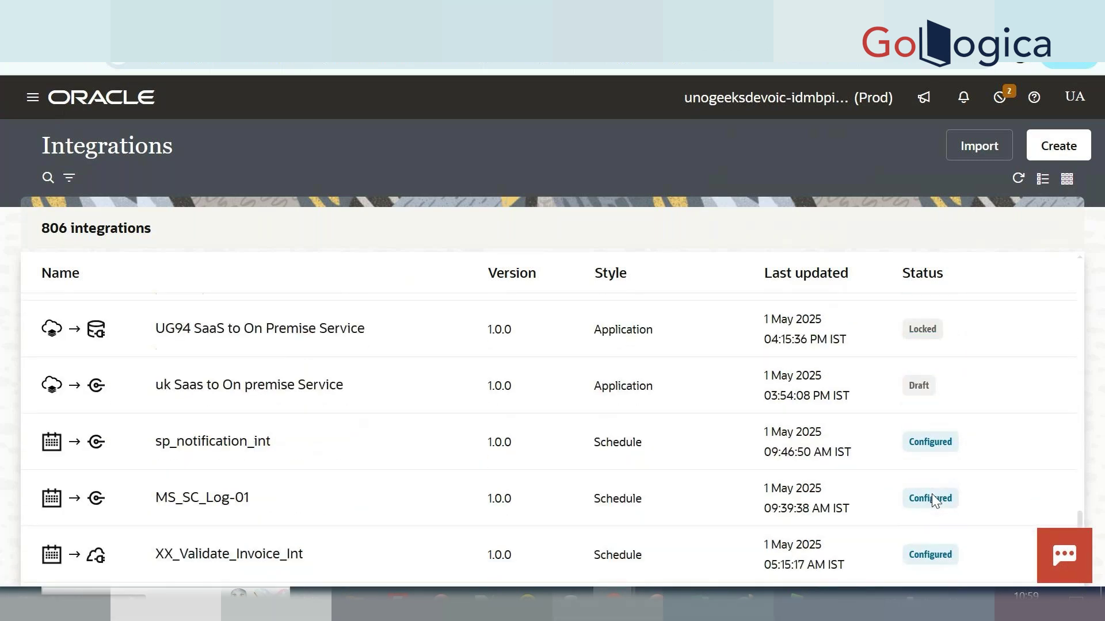
scroll(935, 500, up, 3)
scroll(935, 501, up, 15)
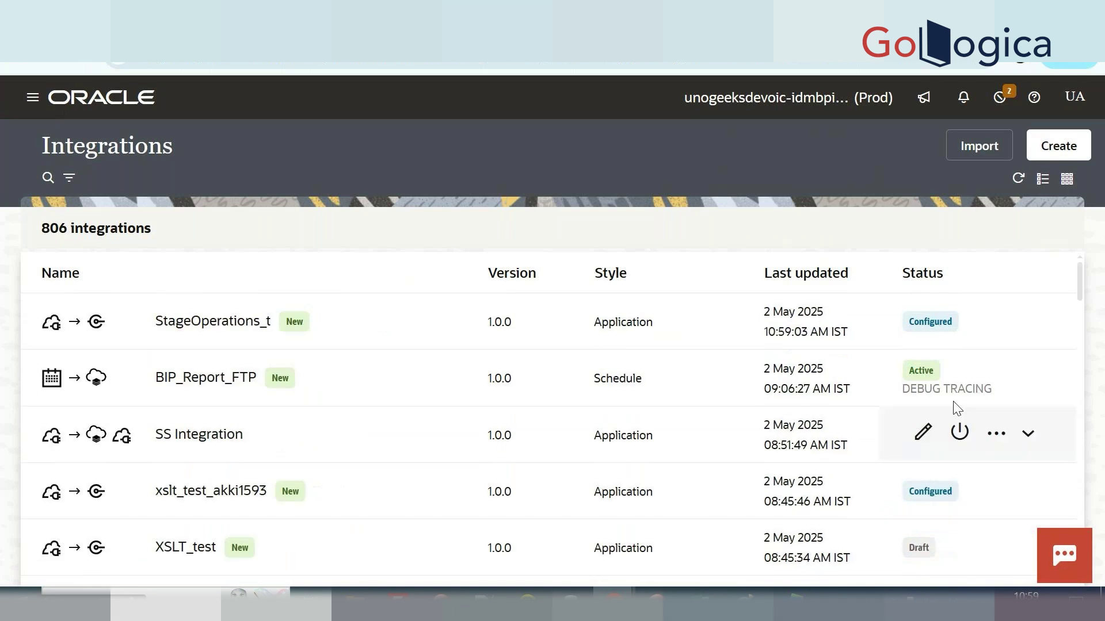
Deactivate BIP_Report_FTP to free an activation slot.
click(959, 378)
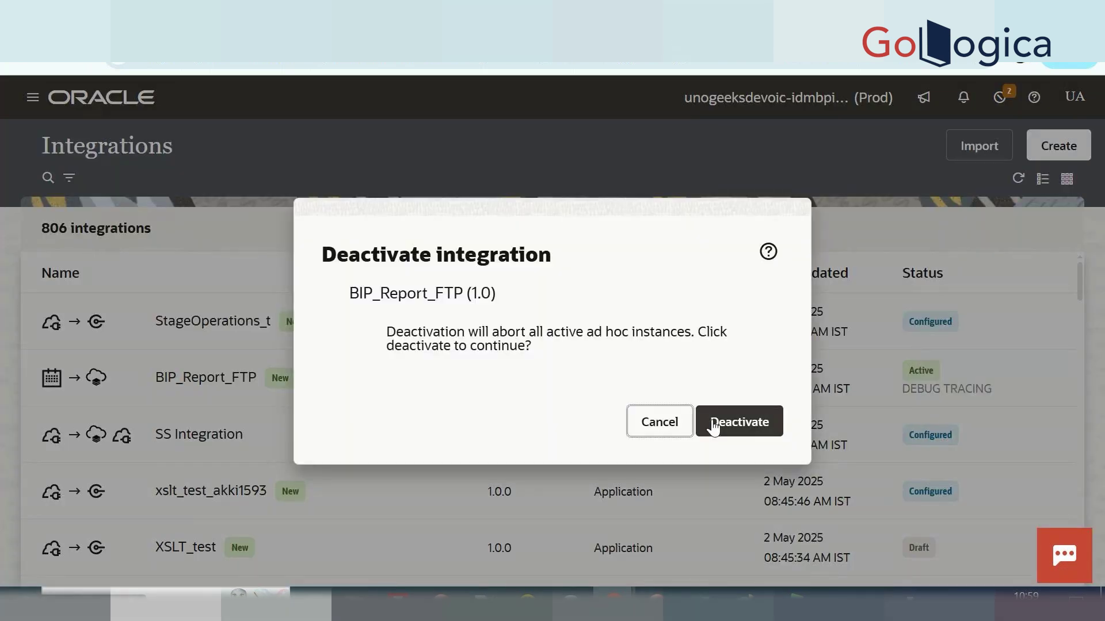
click(714, 427)
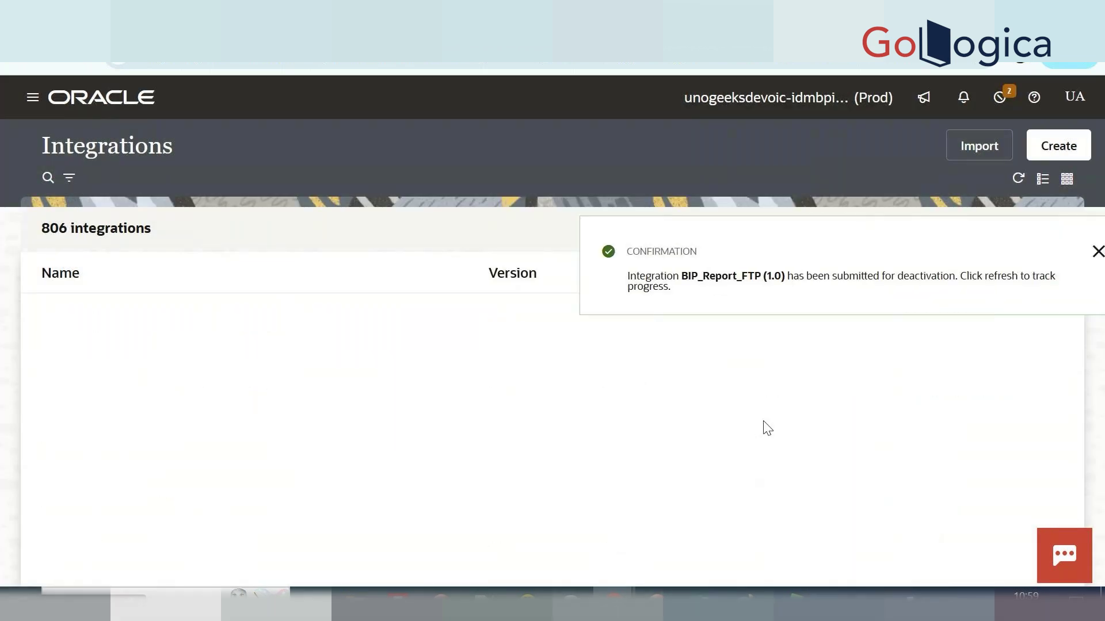
click(1067, 252)
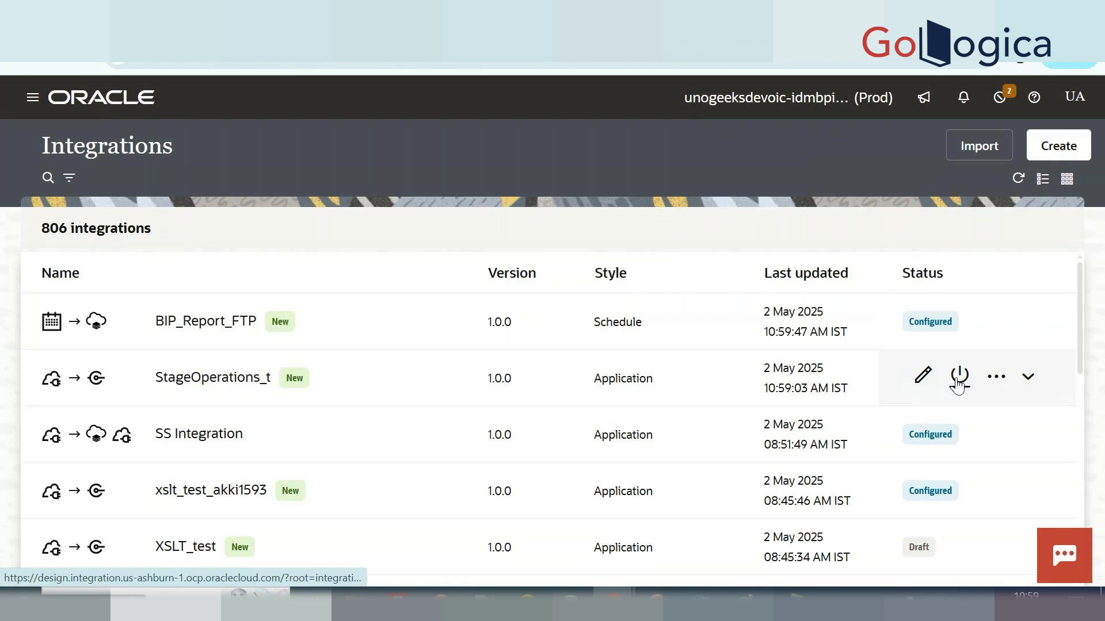
Activate StageOperations_t and refresh the list to confirm it is Active.
click(958, 383)
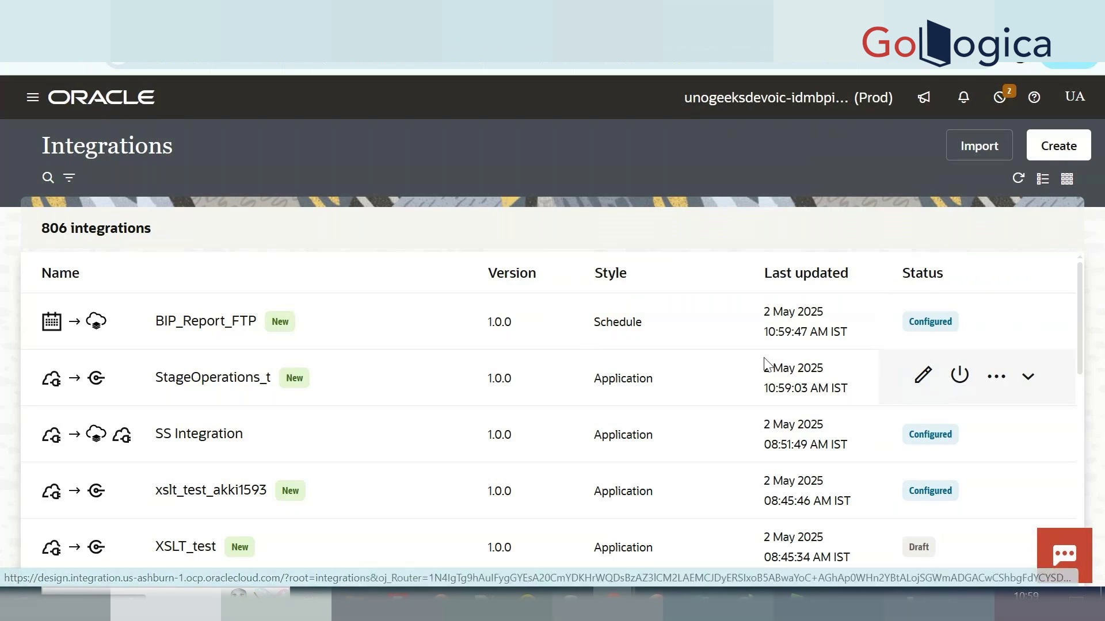
click(1035, 544)
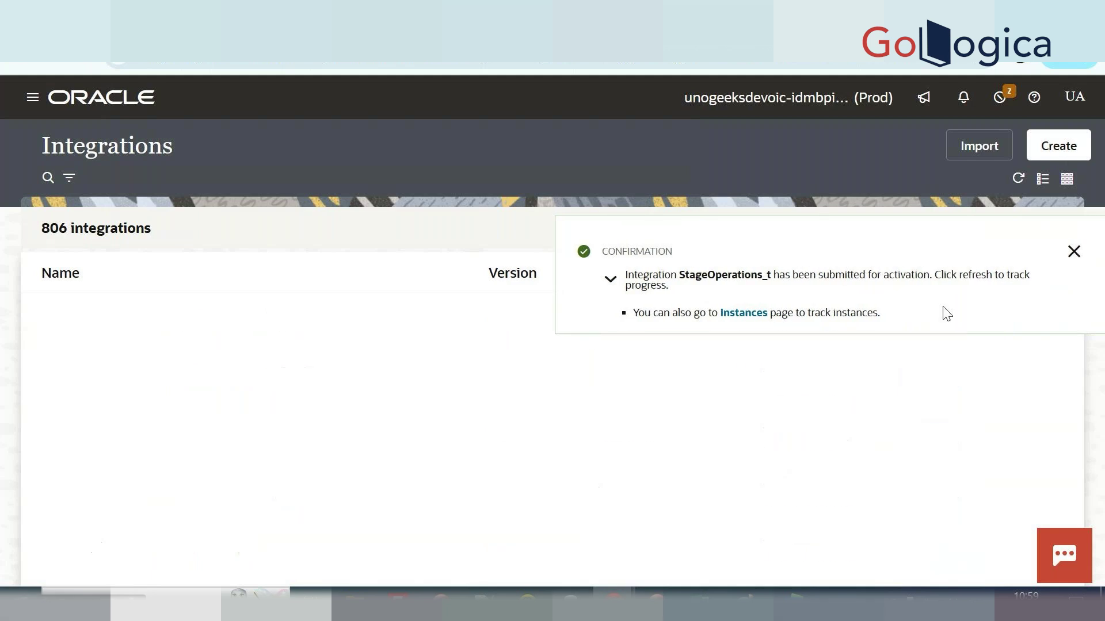
click(1069, 252)
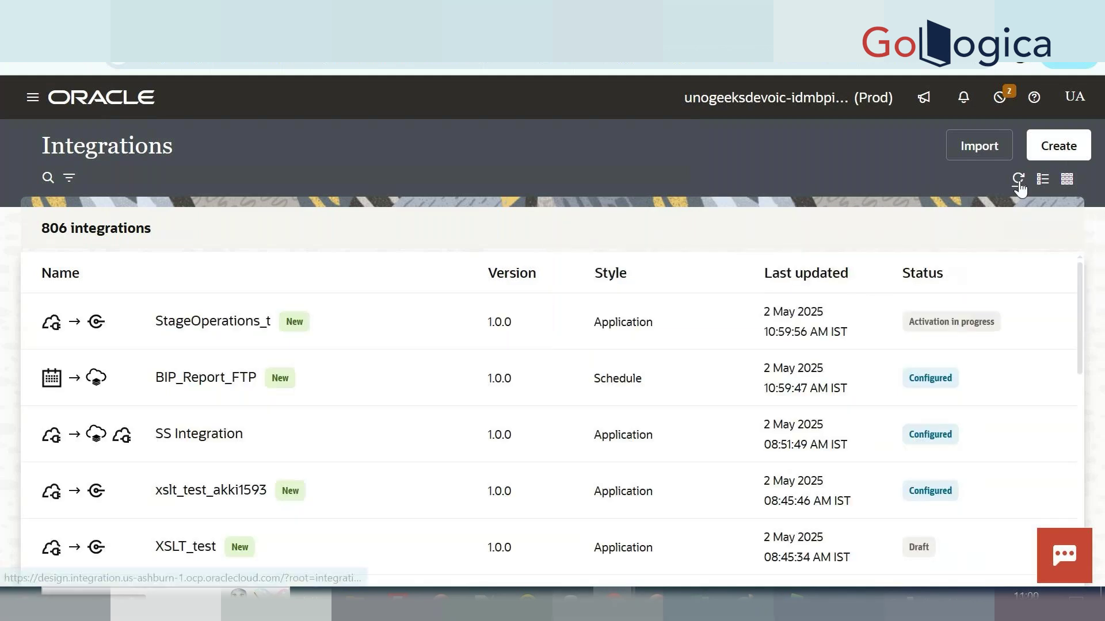
click(1018, 179)
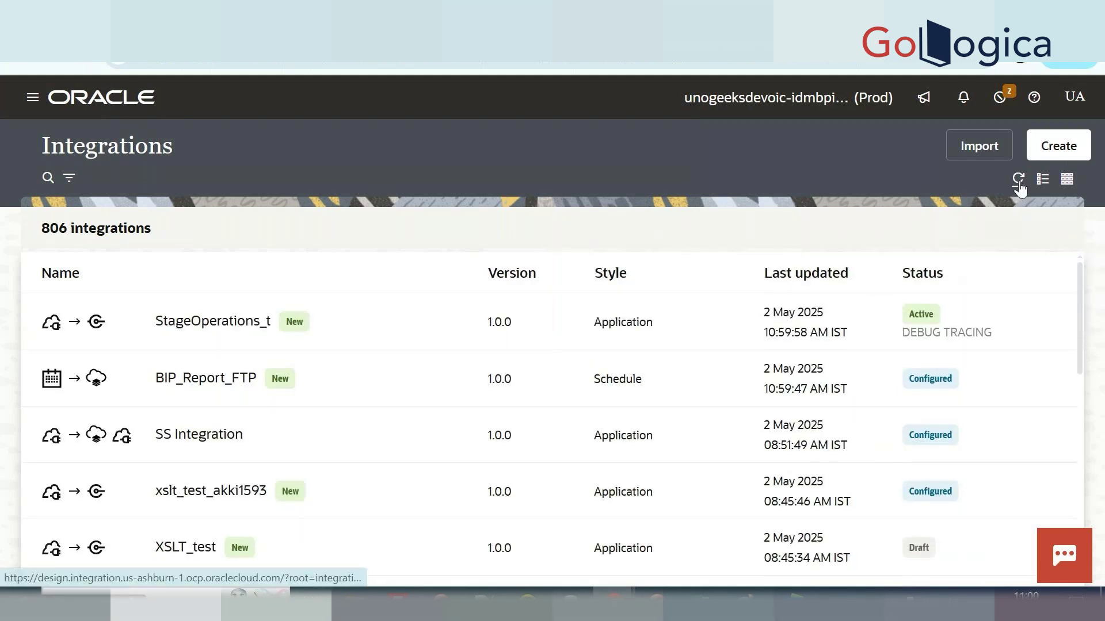
mouse_move(919, 339)
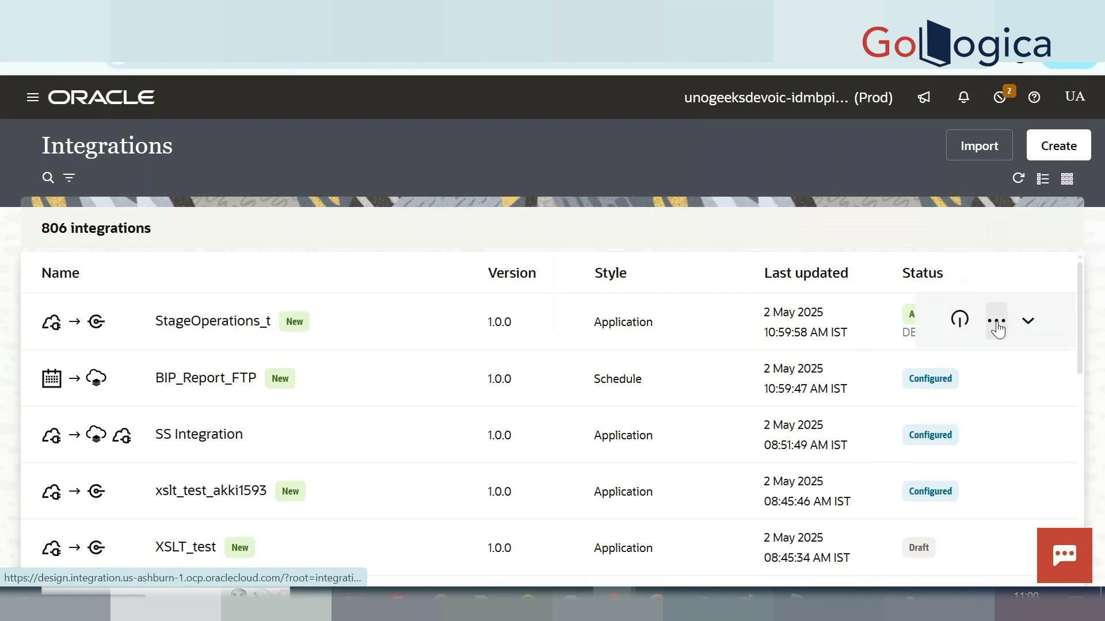
click(996, 321)
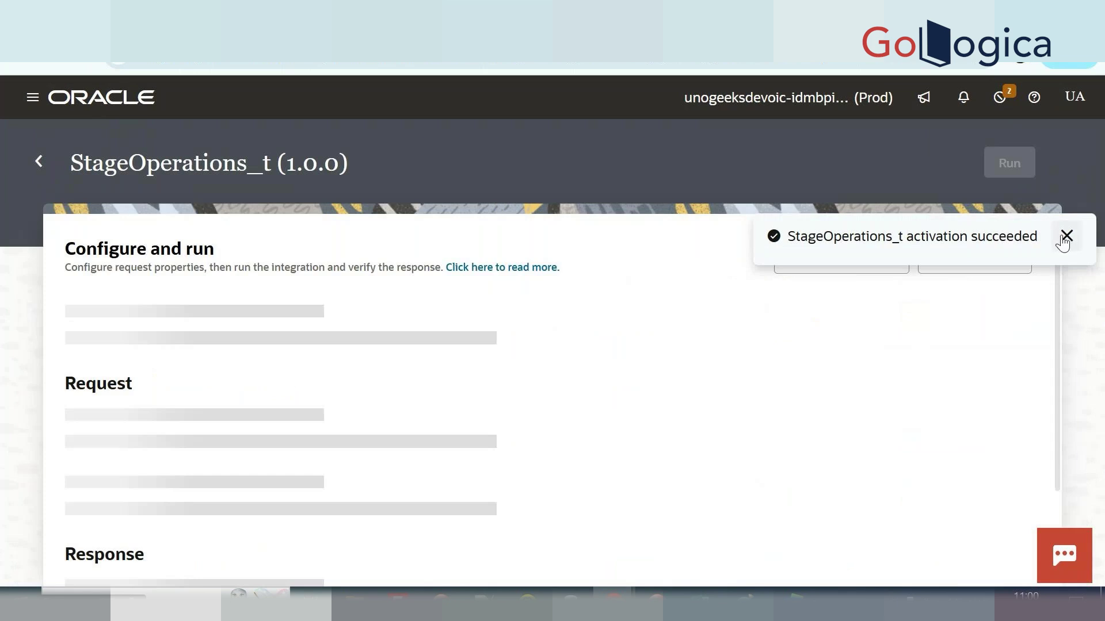
In the request body, set CountryCapital to 'ap' and empid to 1223.
click(1065, 236)
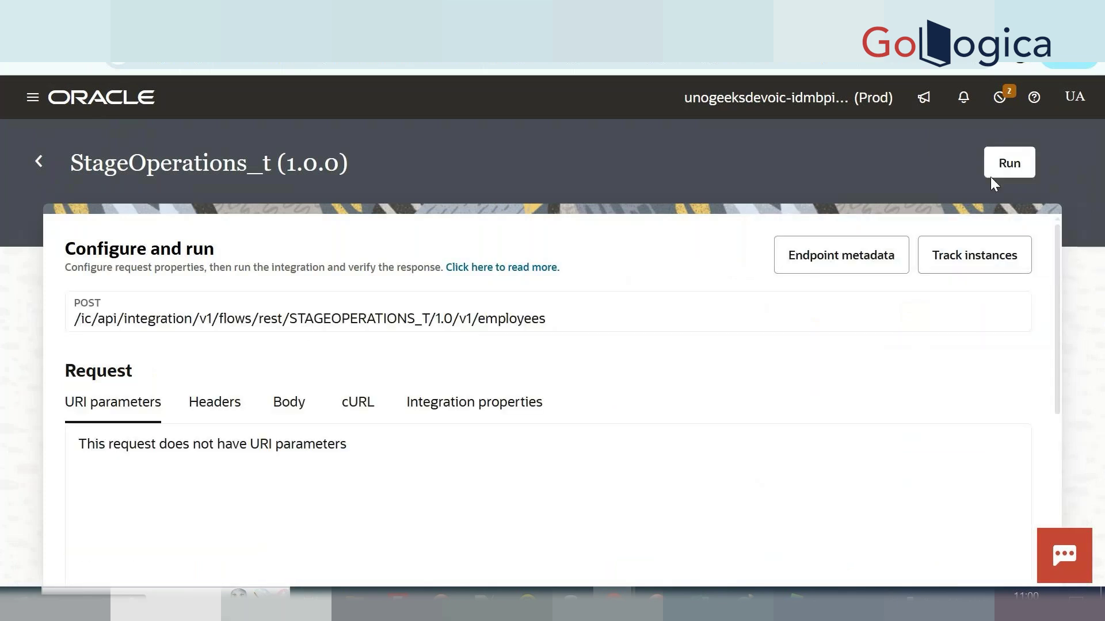
click(306, 408)
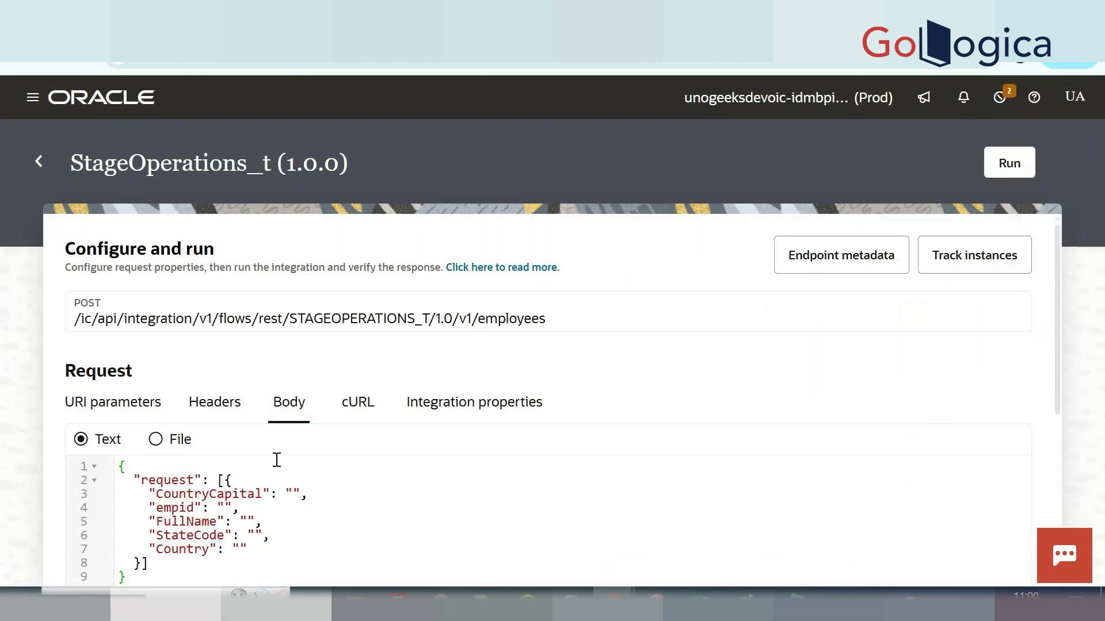
scroll(300, 460, down, 1)
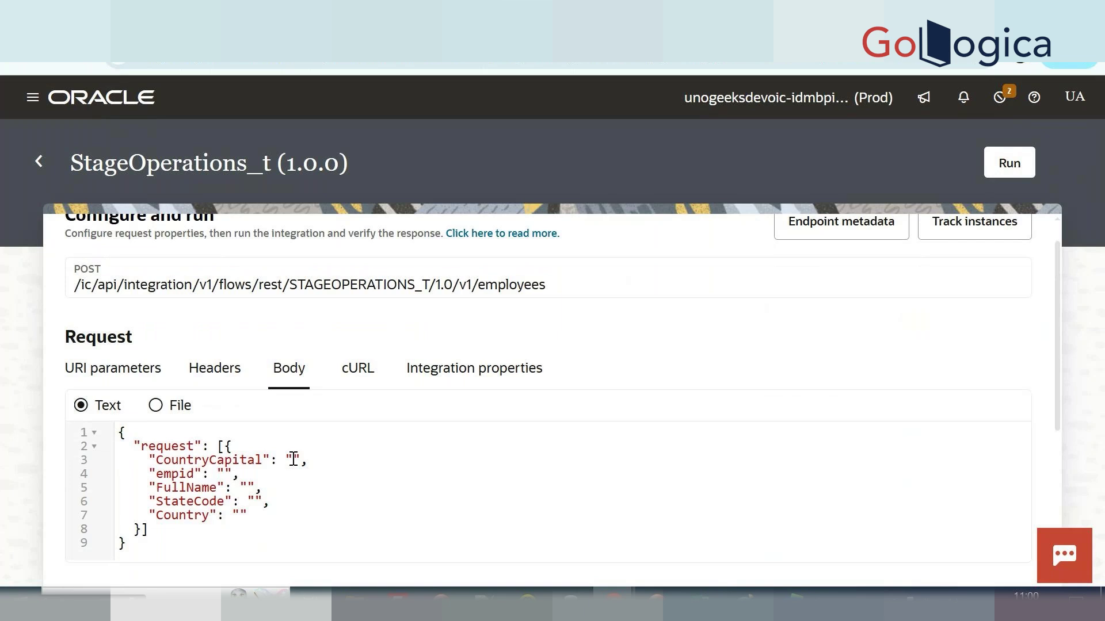
click(293, 459)
text(ap)
click(224, 472)
text(1223)
Fill in a sample full name and state code, set Country to 'ind', and run the test.
click(249, 487)
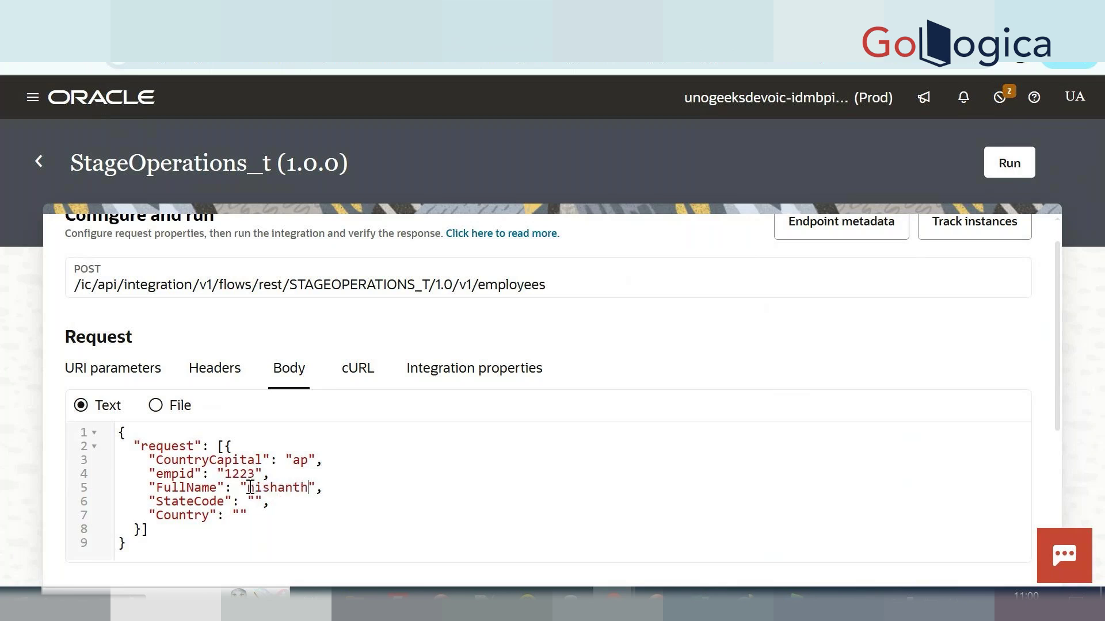
click(256, 500)
click(239, 511)
text(ind)
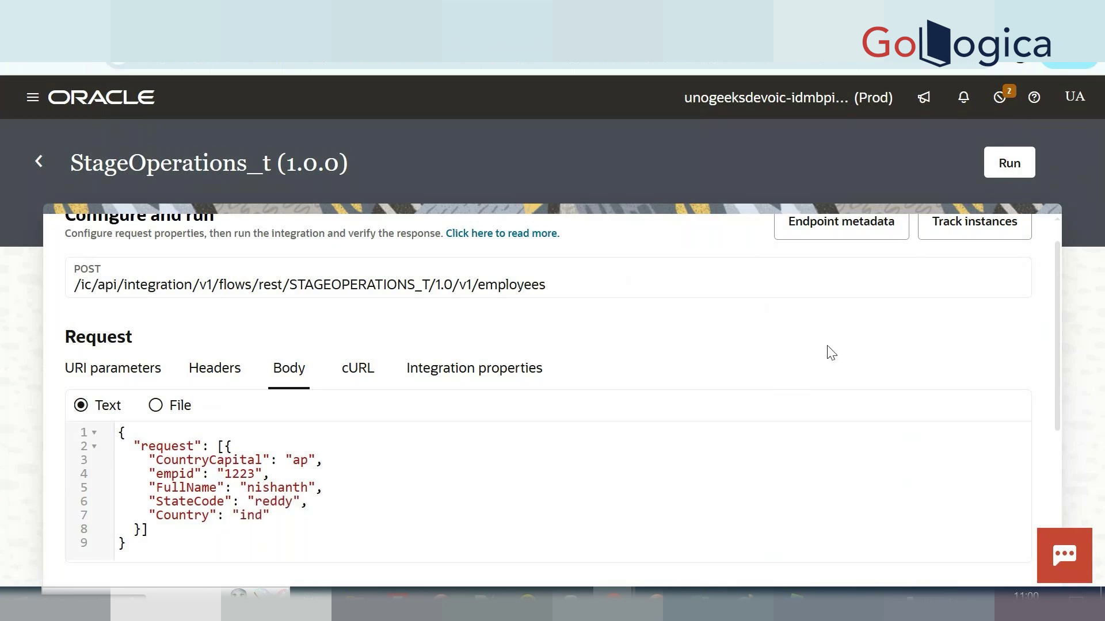
click(1000, 161)
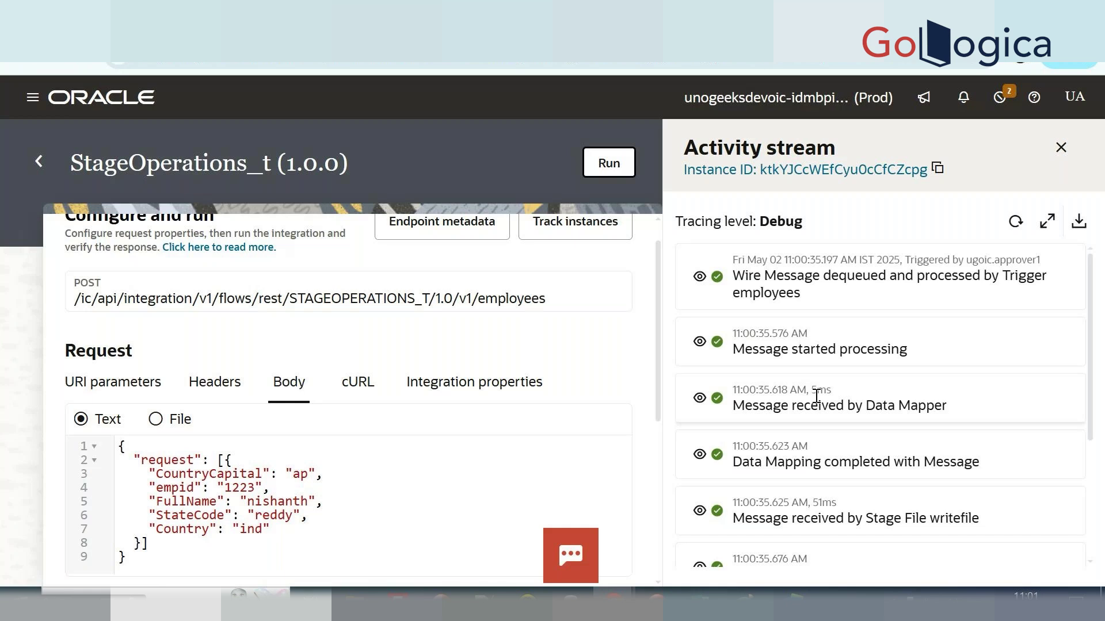
View the writefile payload and pick out the /tejal directory and emp.csv file name.
scroll(817, 396, down, 4)
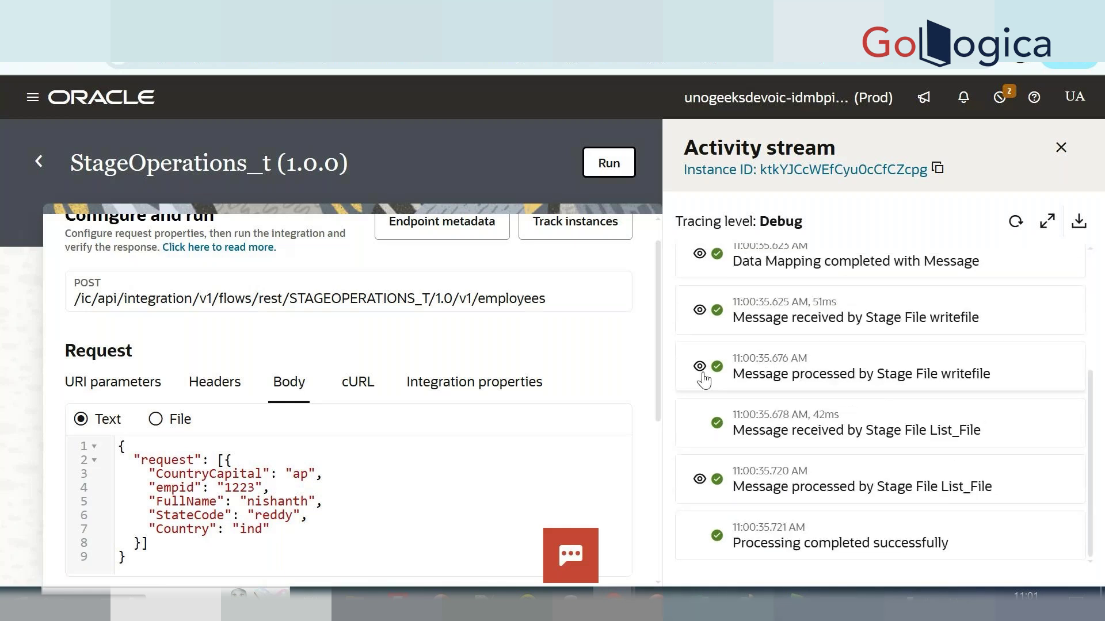
click(700, 367)
scroll(825, 299, down, 5)
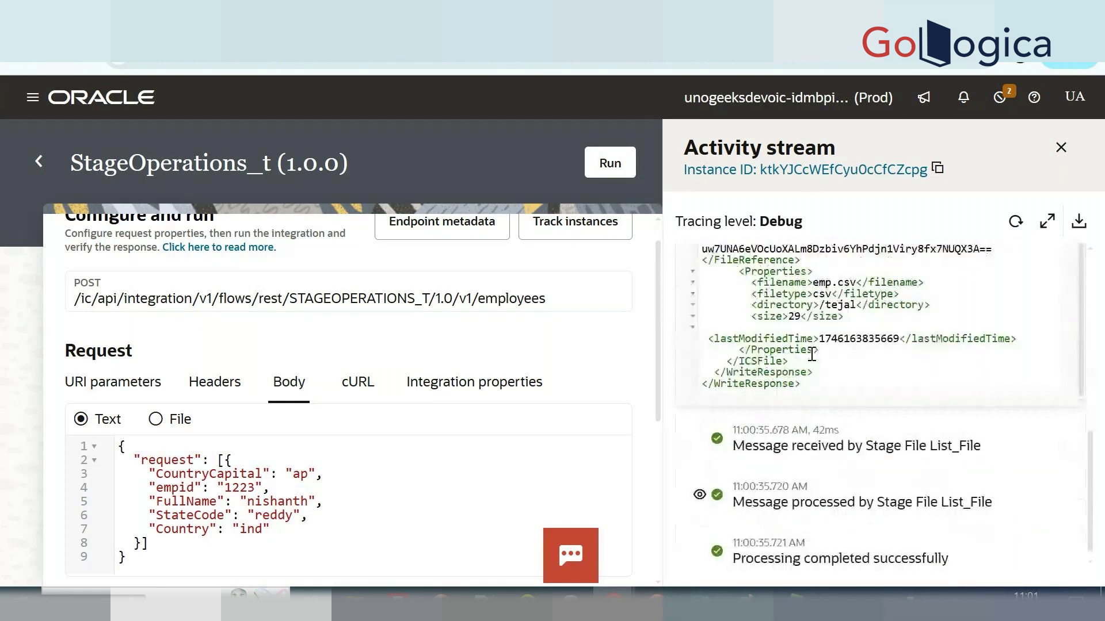
drag(819, 305, 865, 305)
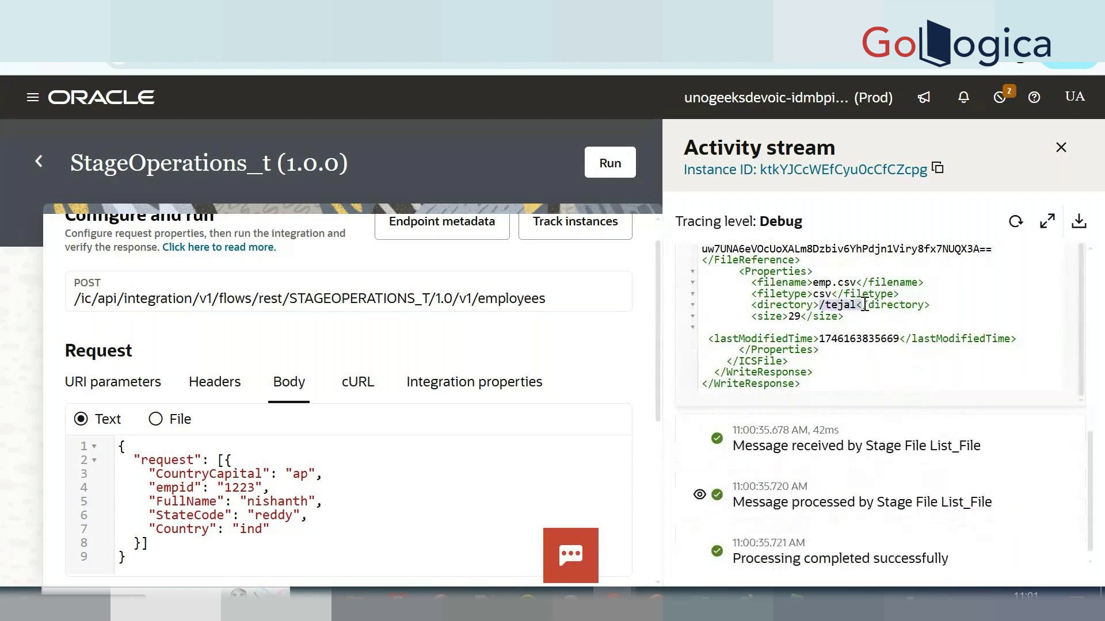
click(815, 278)
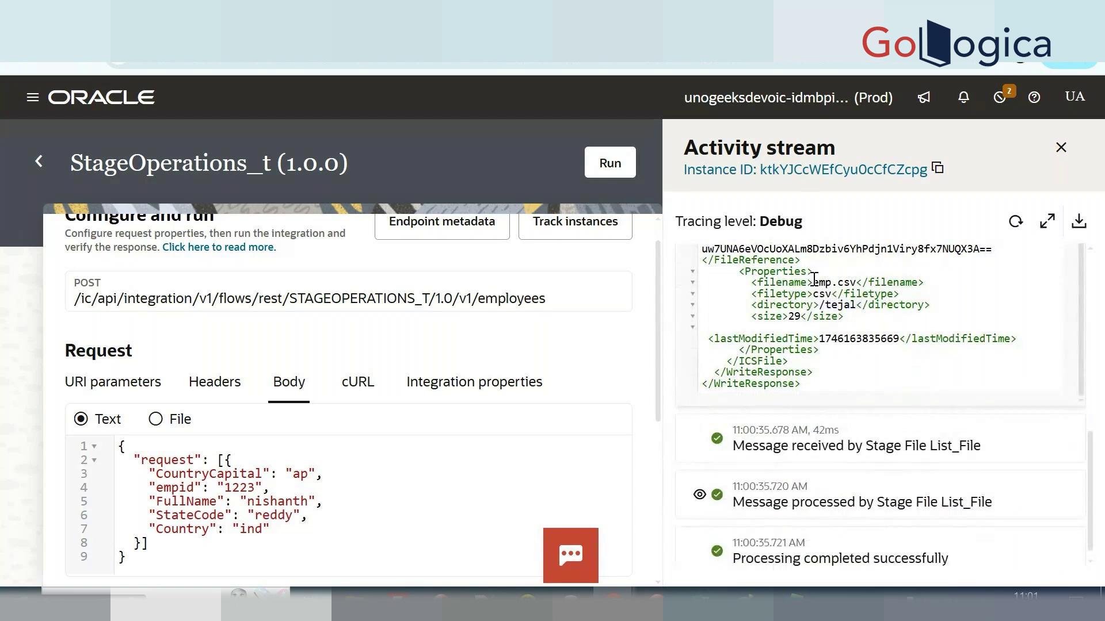
drag(815, 282, 856, 282)
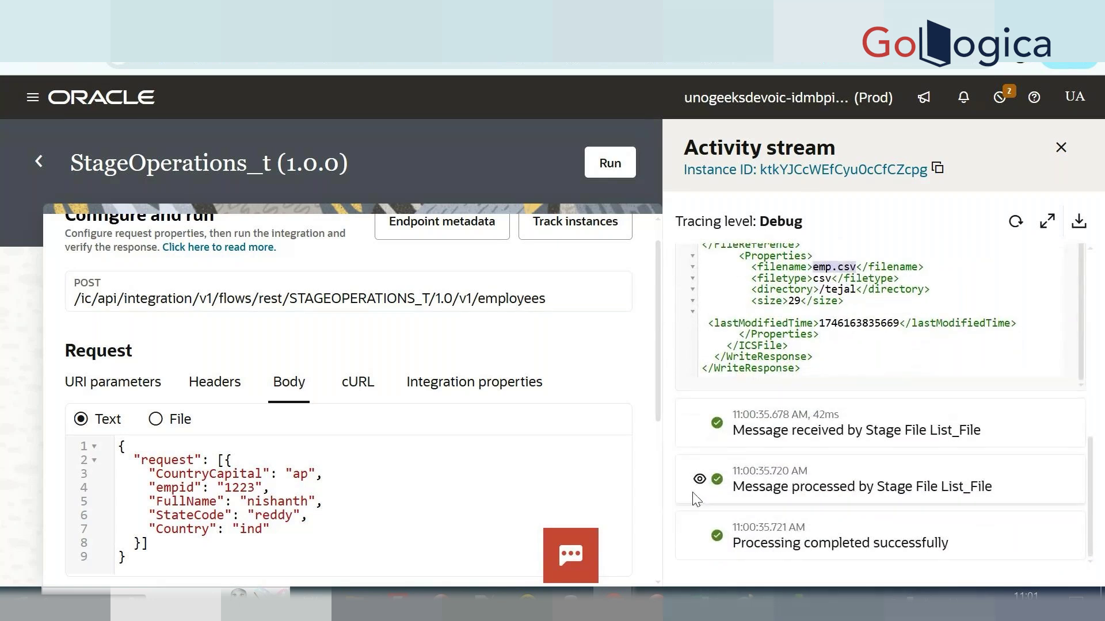
Check the List_File payload's filename line, then collapse both payloads.
click(700, 481)
scroll(748, 489, down, 5)
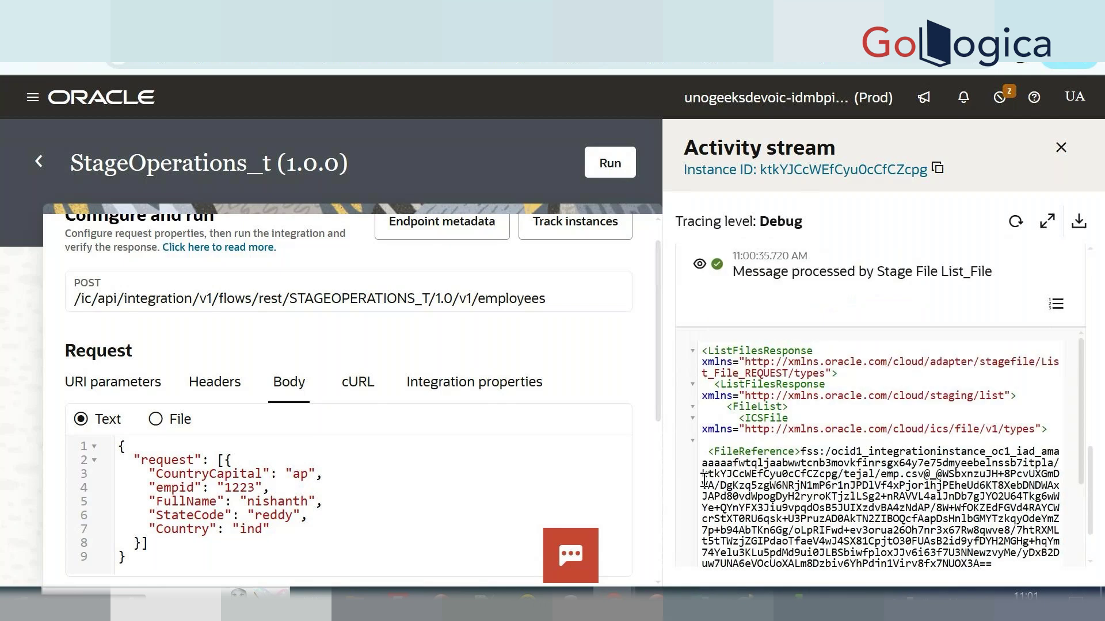
scroll(807, 495, down, 2)
drag(746, 416, 923, 459)
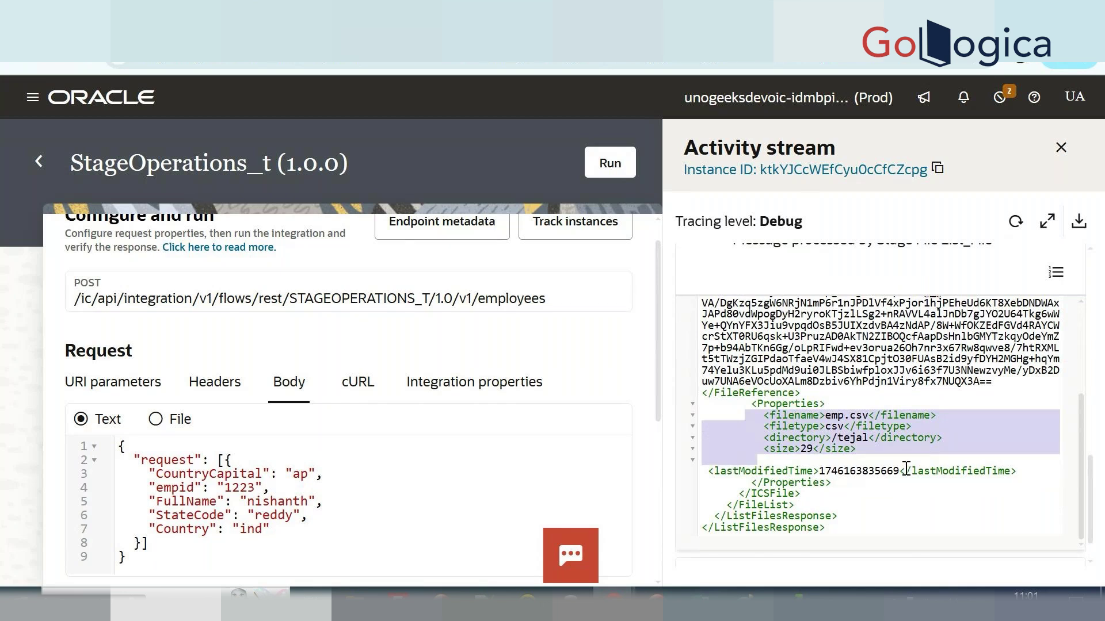
scroll(905, 470, up, 5)
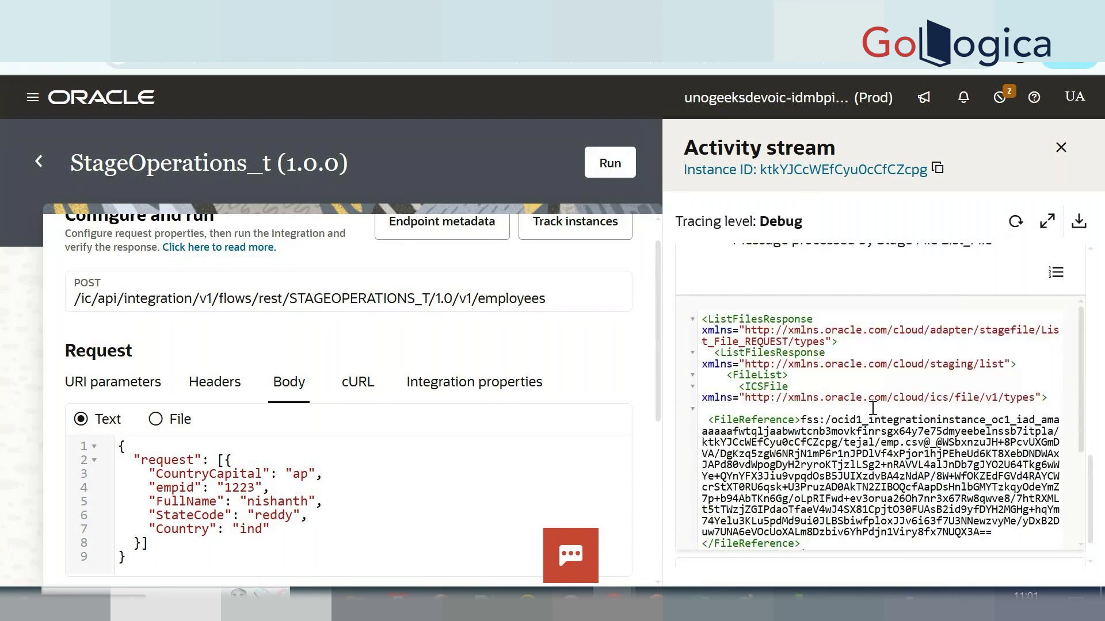
scroll(873, 408, up, 5)
click(698, 406)
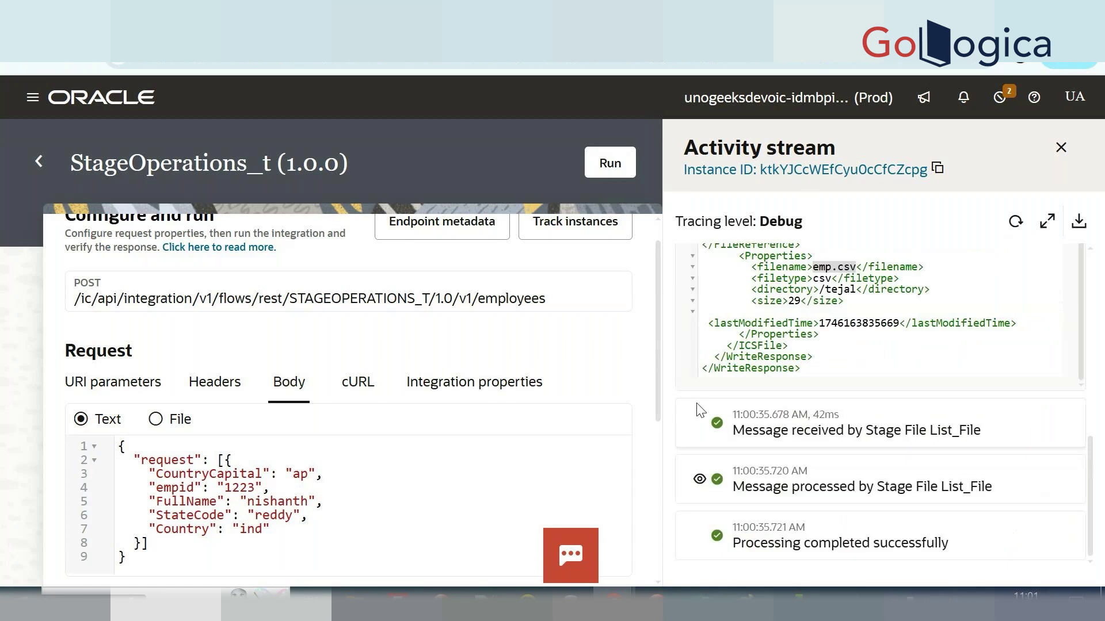
scroll(775, 353, up, 1)
scroll(775, 352, up, 5)
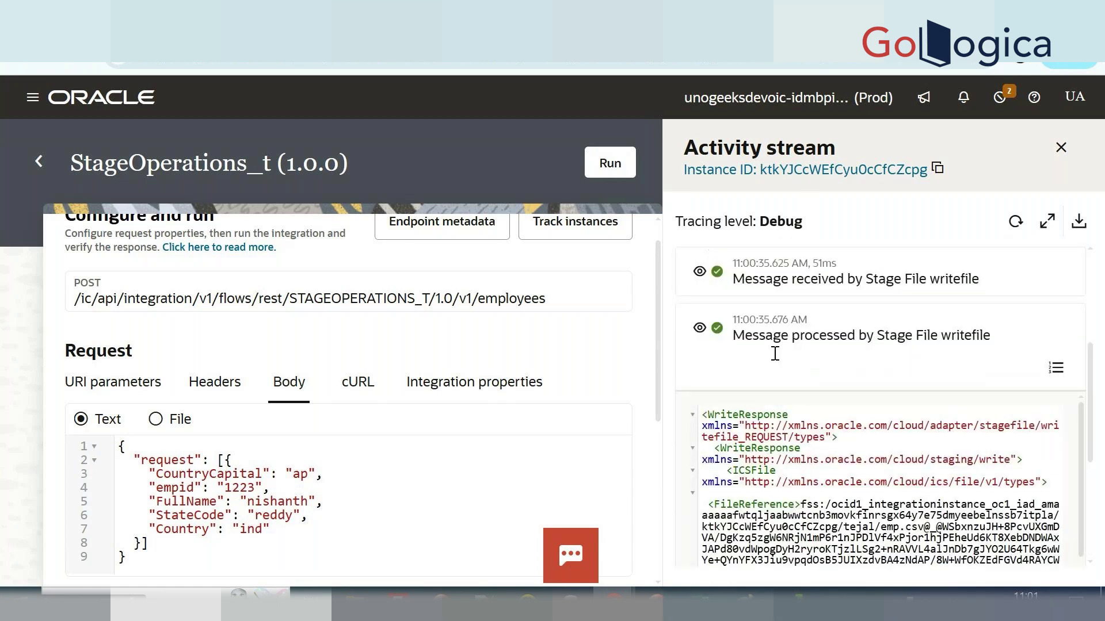
scroll(775, 353, up, 1)
click(699, 362)
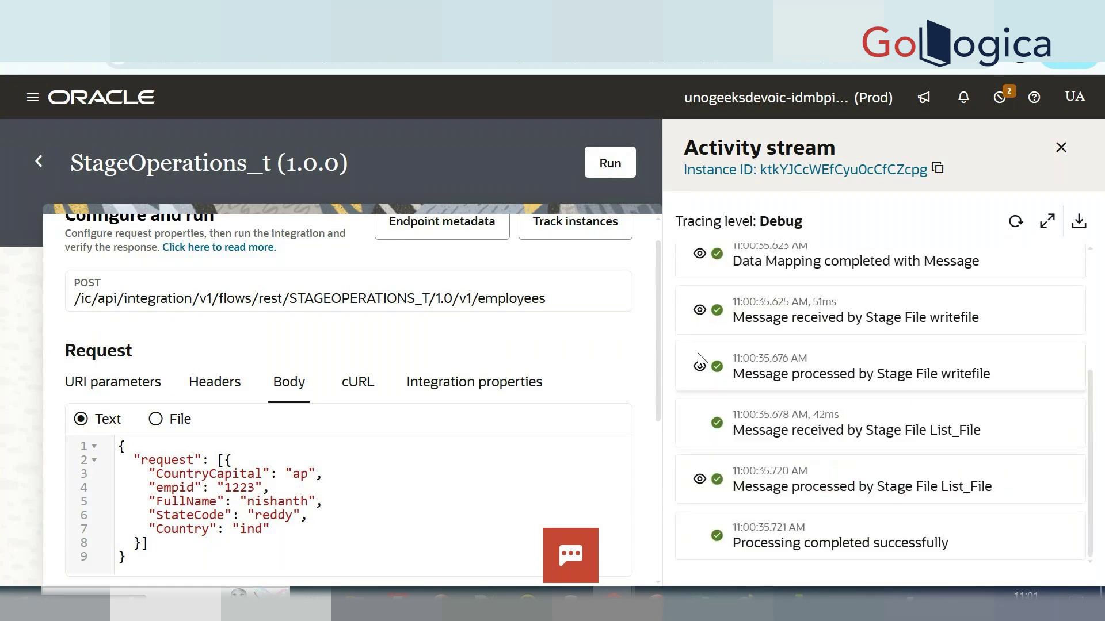
Deactivate StageOperations_t from the integrations list, refresh, and reopen it for editing.
click(39, 163)
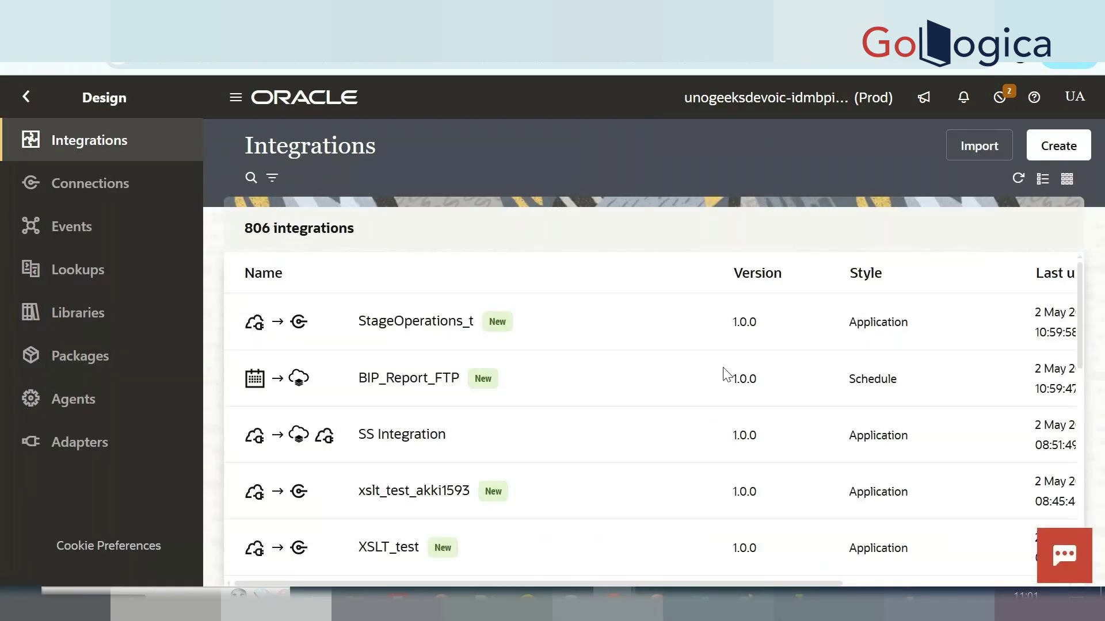
click(961, 328)
click(768, 402)
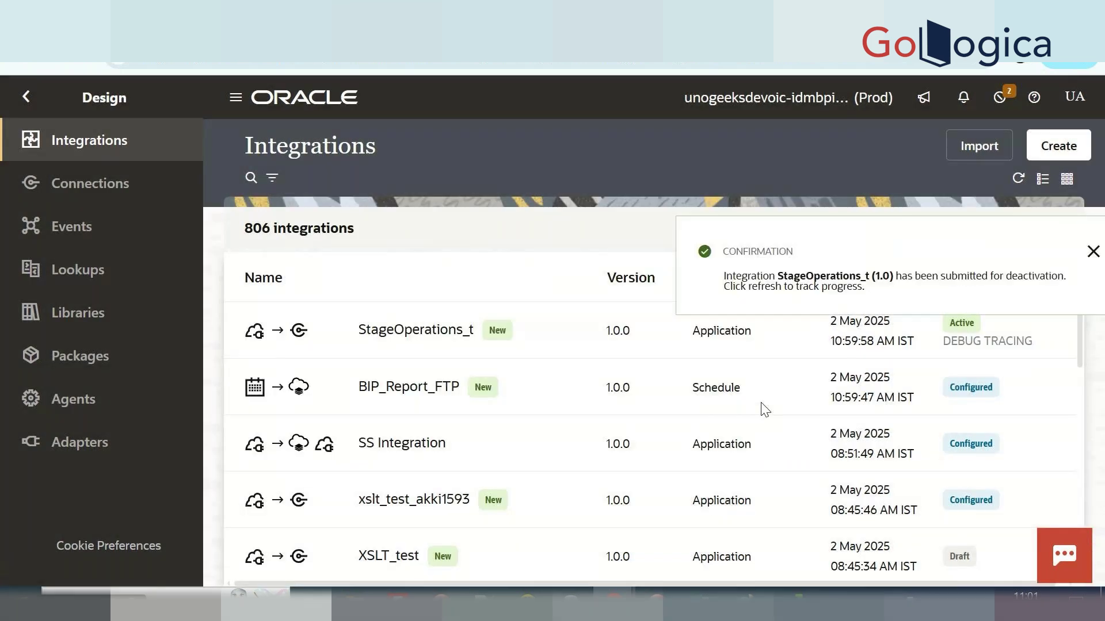
click(1018, 180)
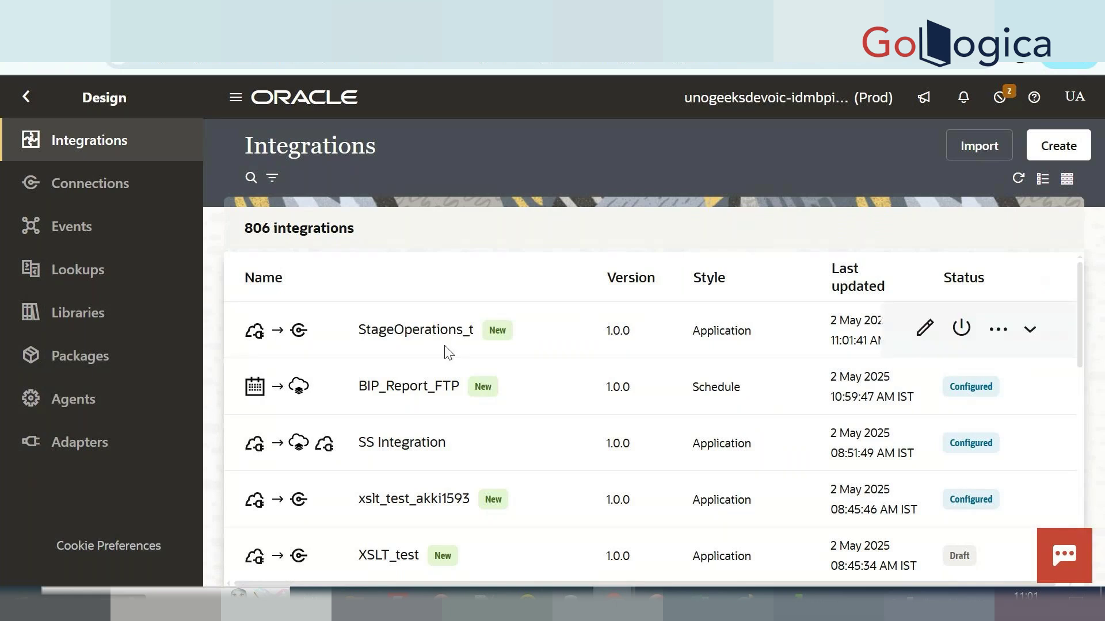
click(415, 331)
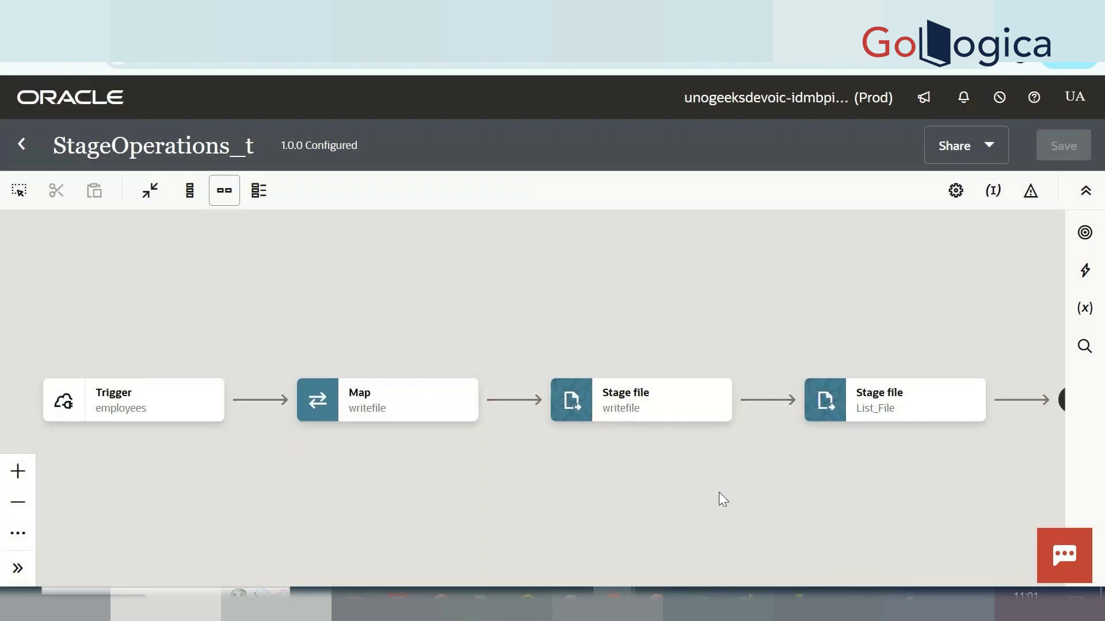
Pan the StageOperations_t canvas to reveal the end node after List_File.
drag(915, 449, 565, 378)
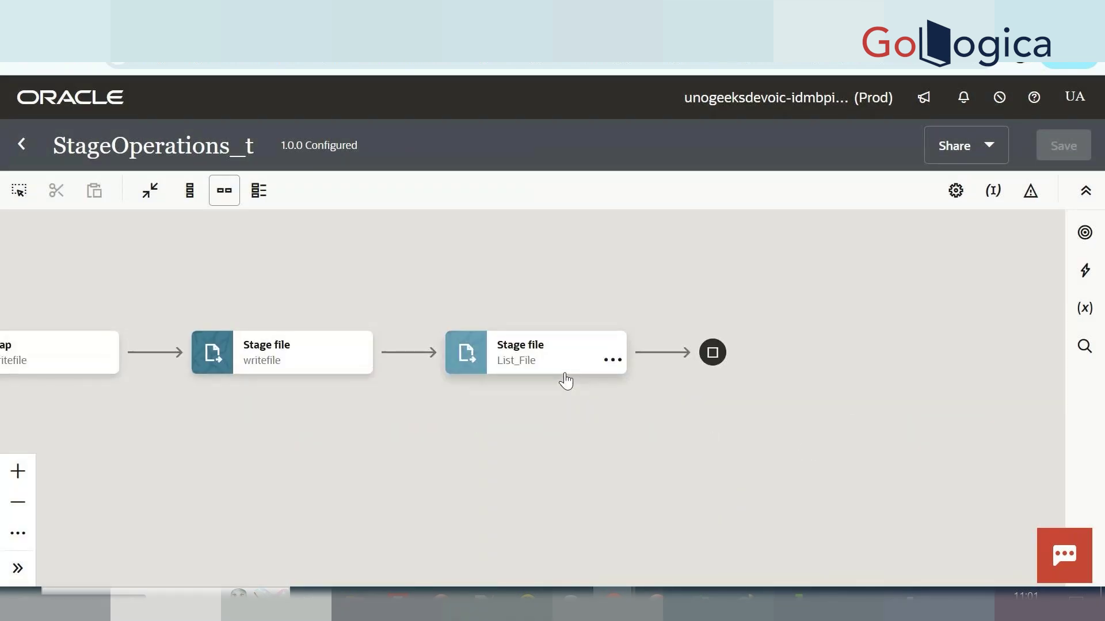
mouse_move(663, 359)
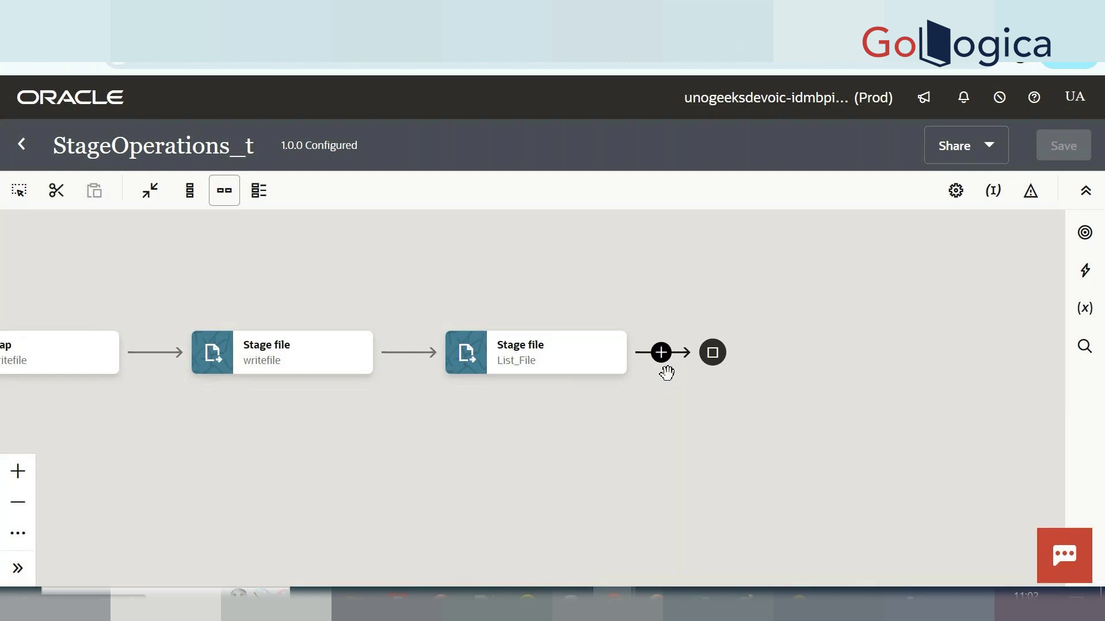
Add a Stage File action named 'zip' after List_File.
click(661, 353)
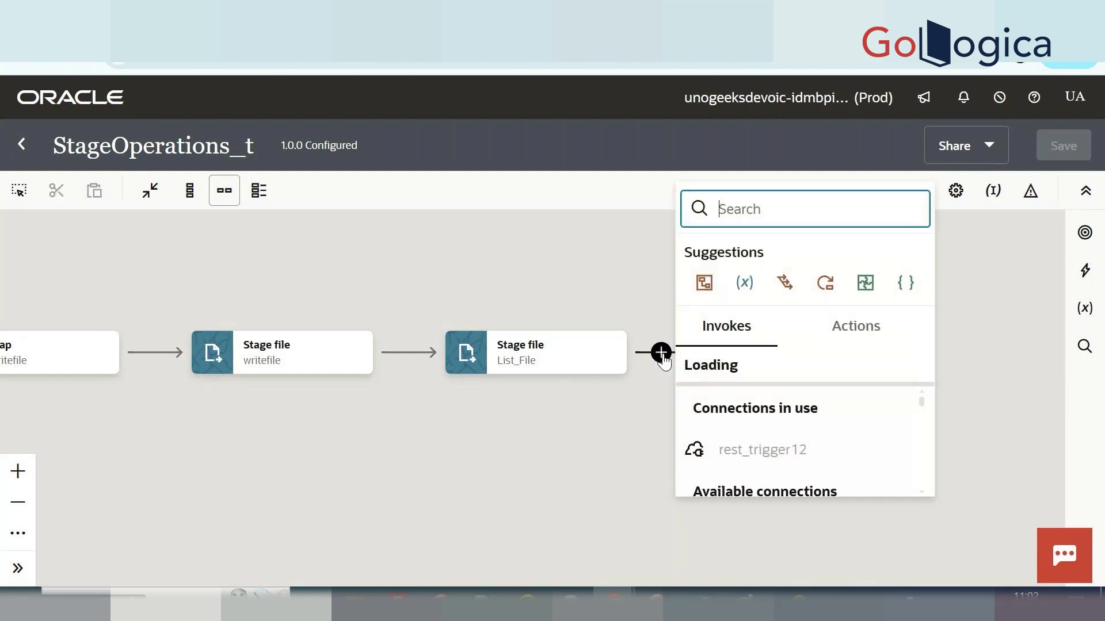
click(858, 338)
scroll(793, 429, down, 3)
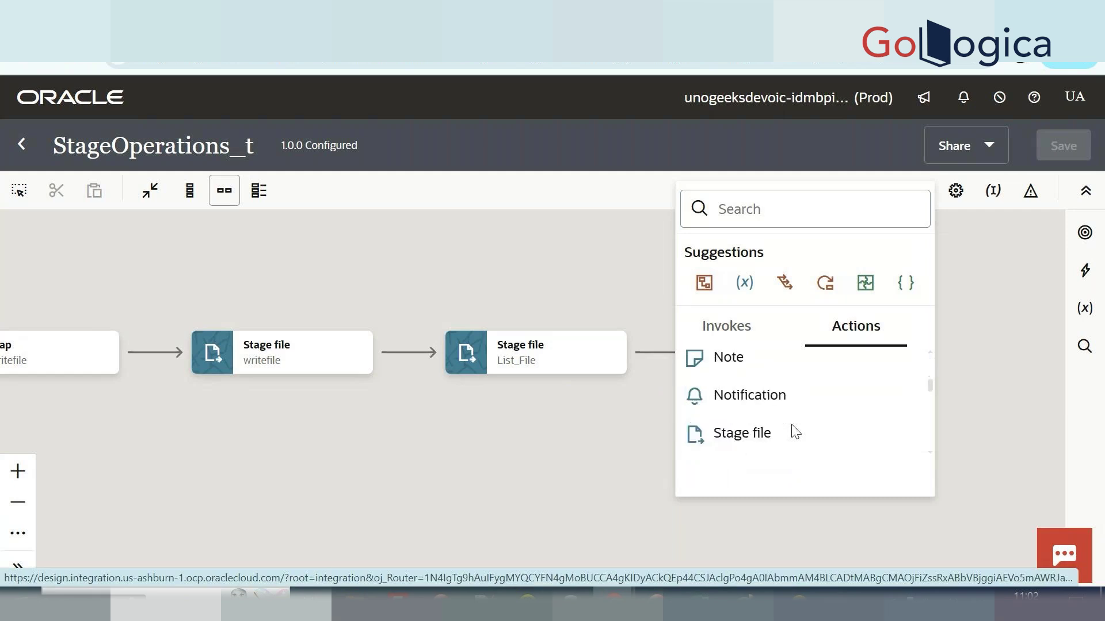
click(794, 426)
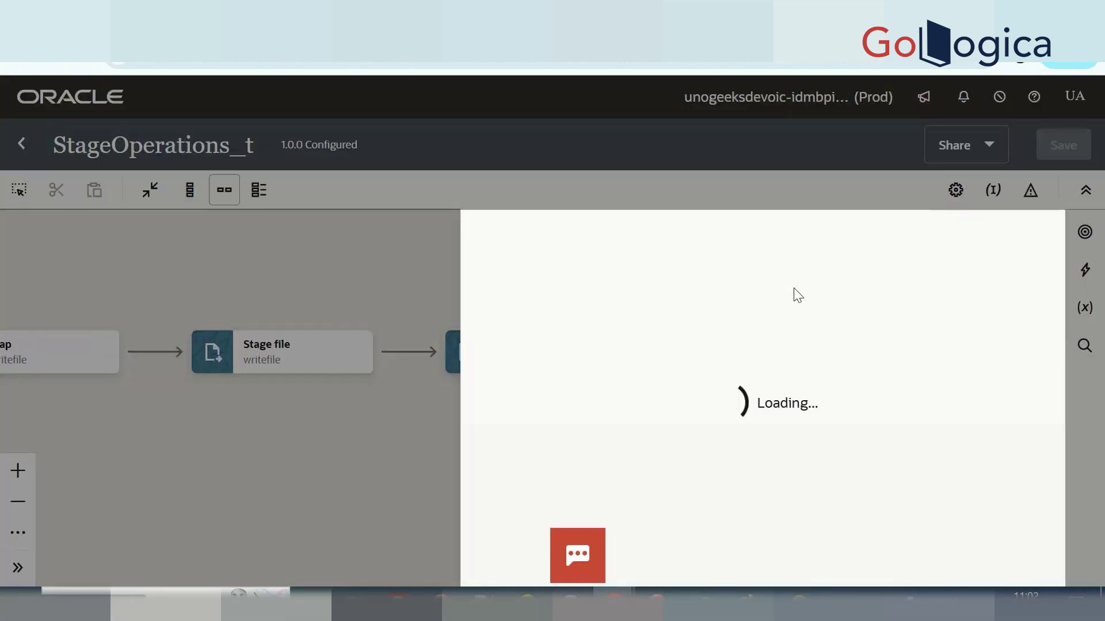
click(772, 330)
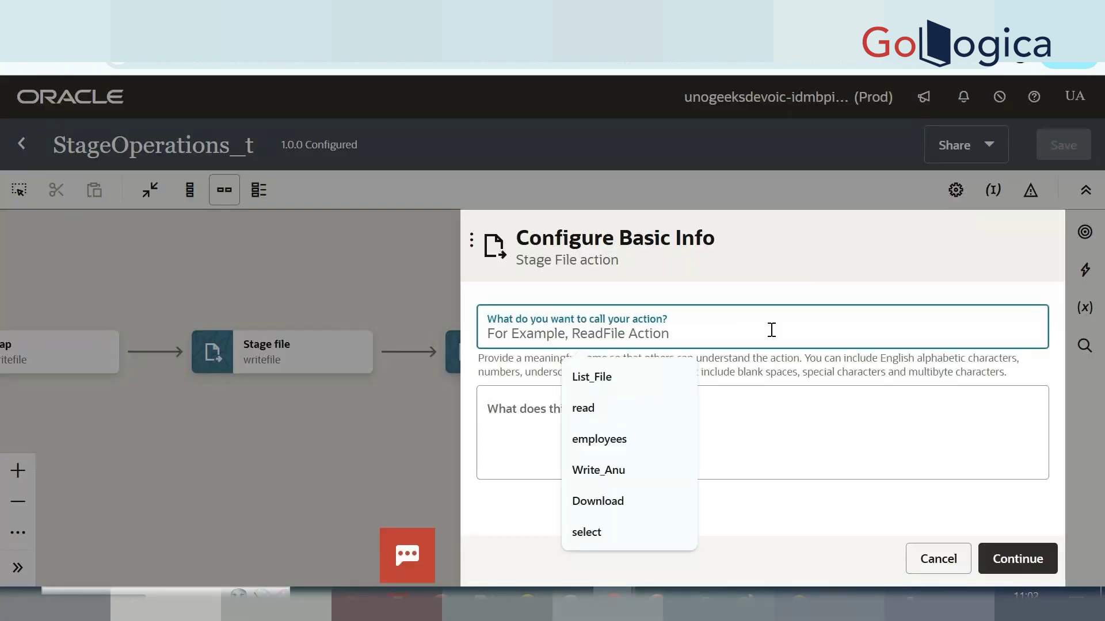
text(zip)
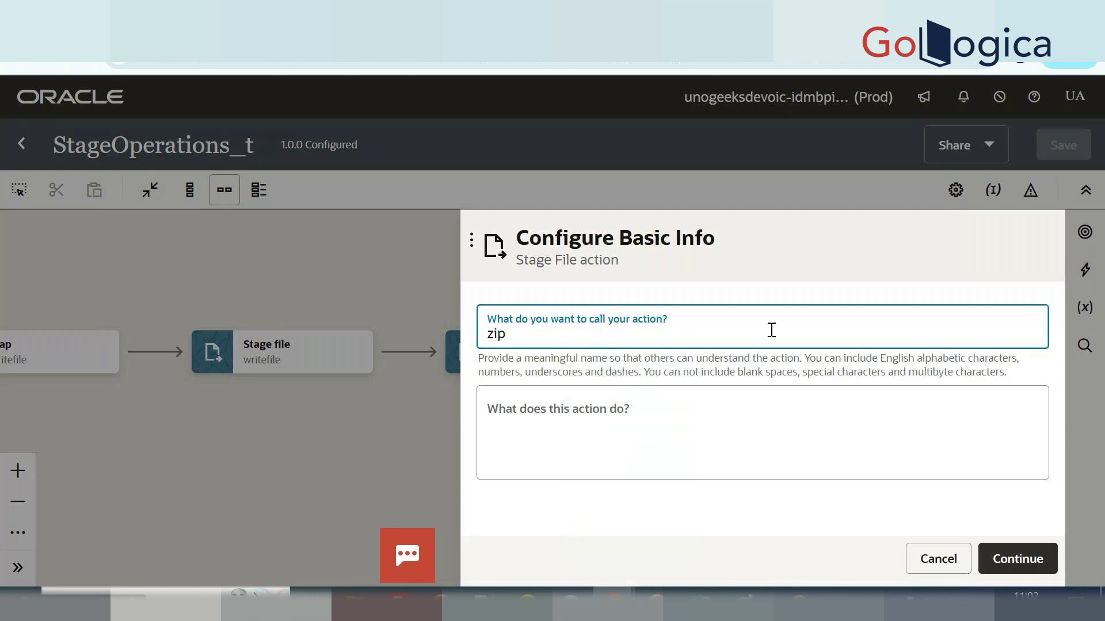
click(1018, 560)
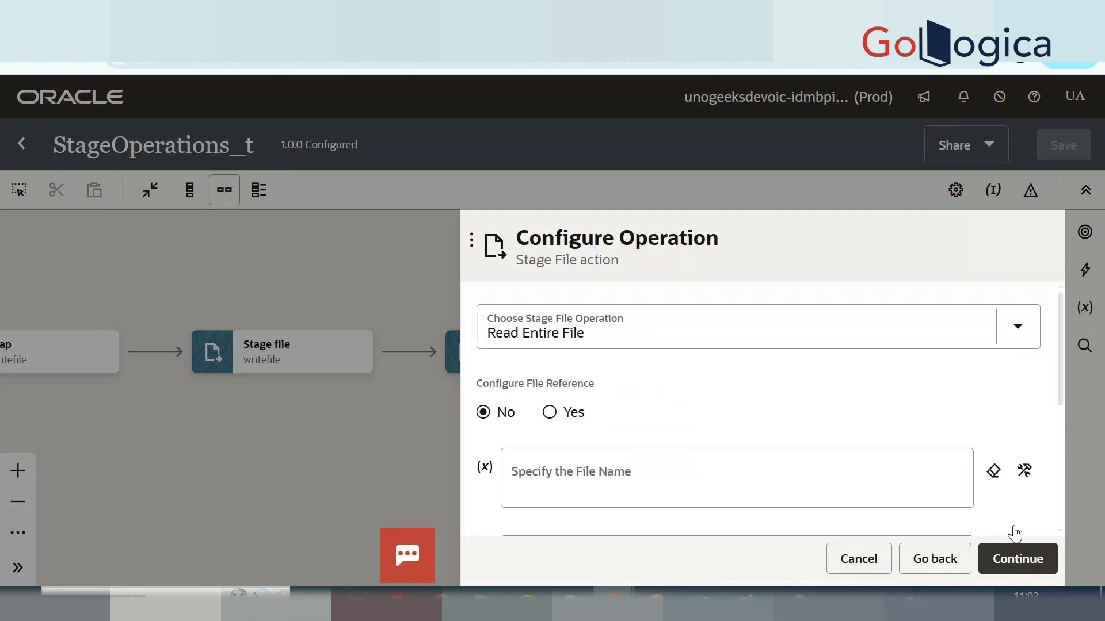
Choose the Zip Files operation with file name 'emp.zip' and directory to zip '/tejal'.
click(769, 336)
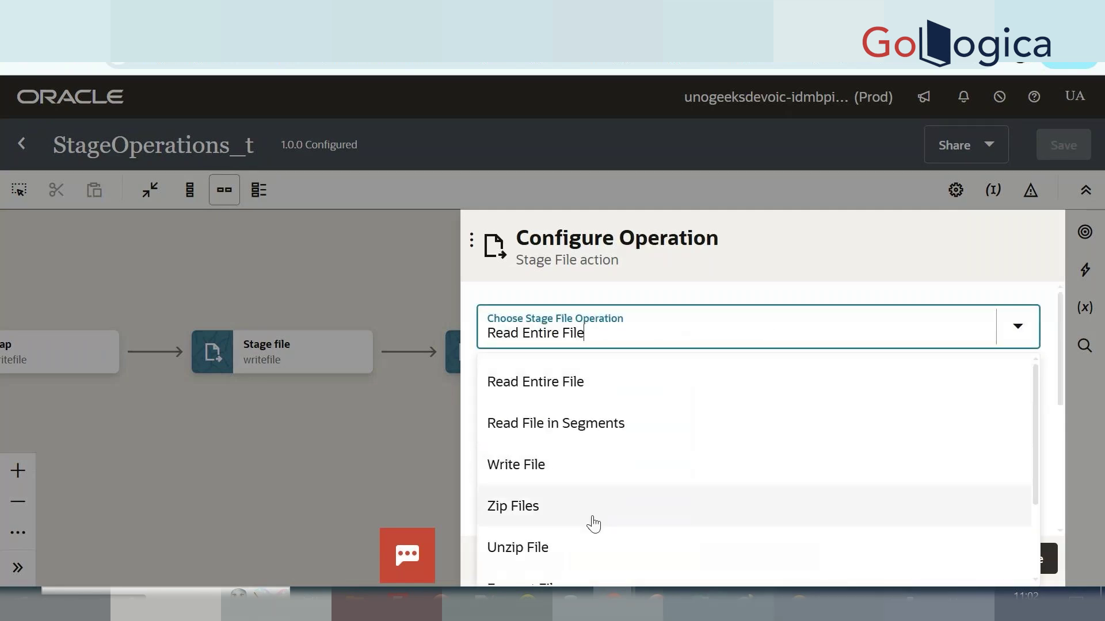
click(593, 515)
click(671, 397)
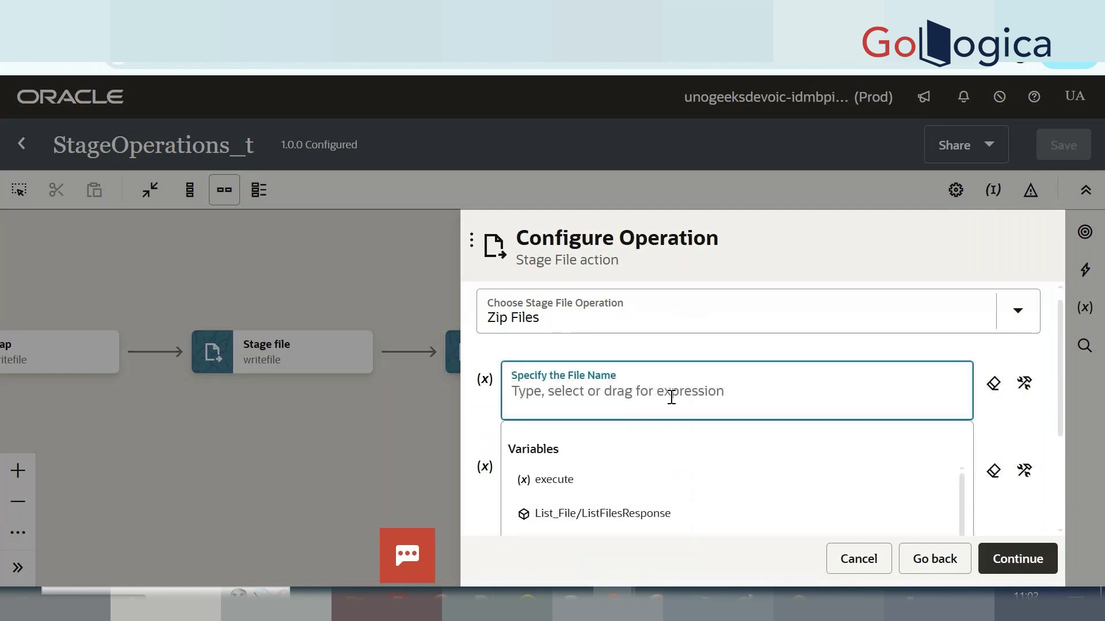
text(')
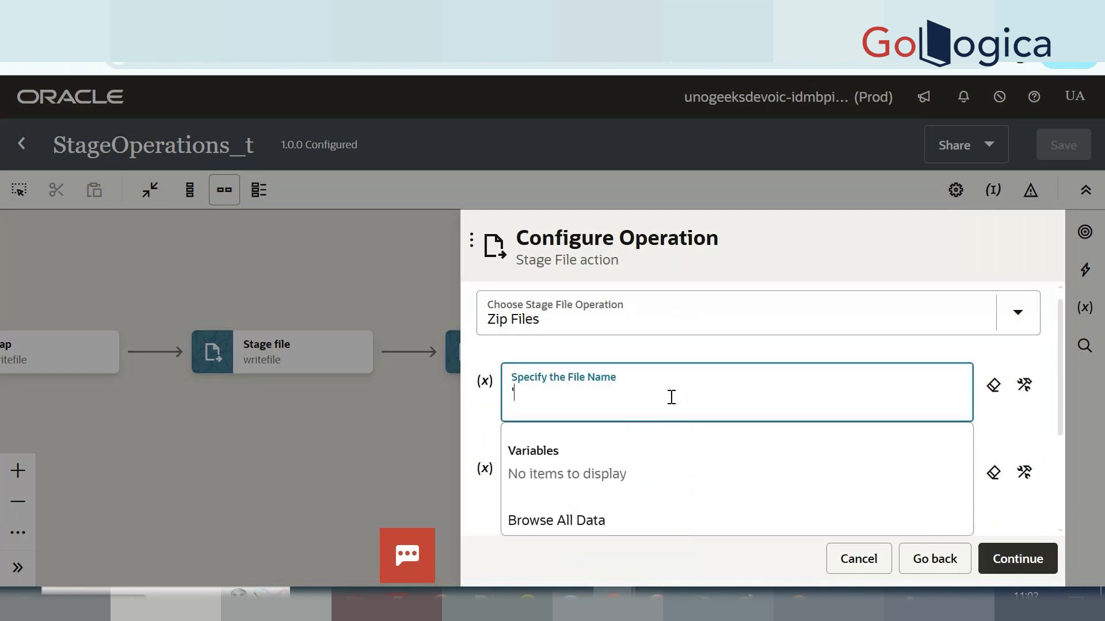
text(em)
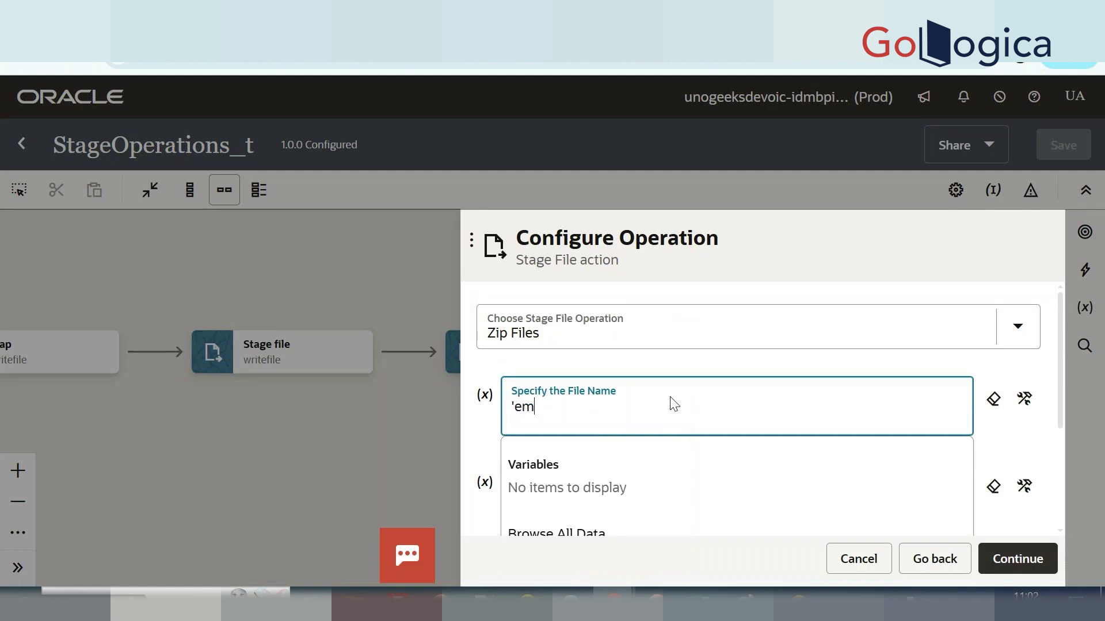
text(p.zipo')
key(BackSpace)
key(BackSpace)
text(')
scroll(672, 403, down, 2)
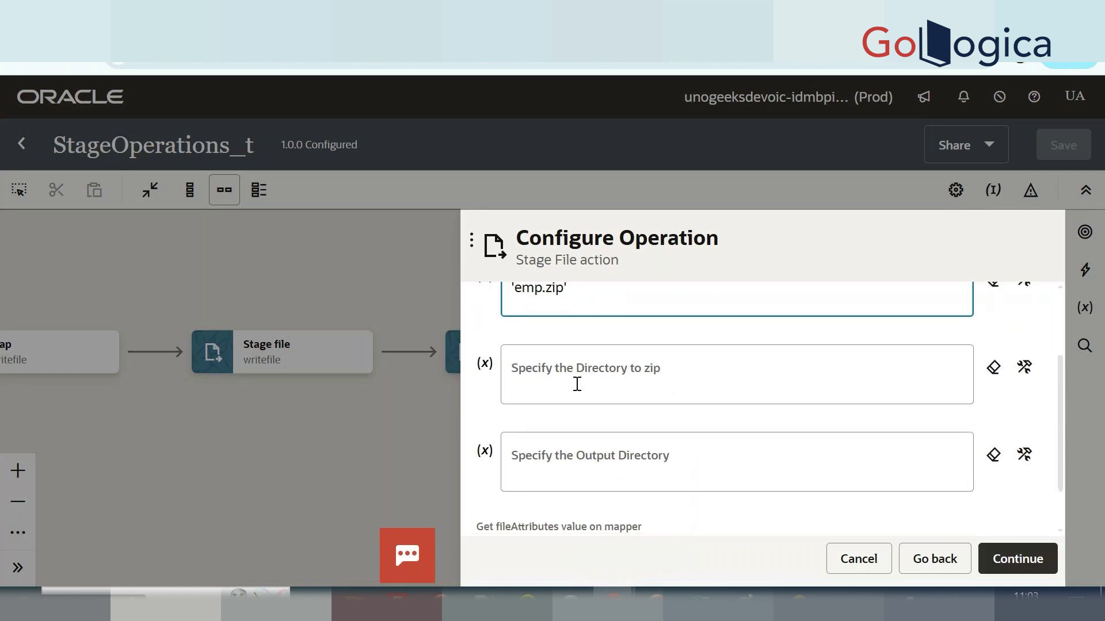
click(652, 384)
text('/)
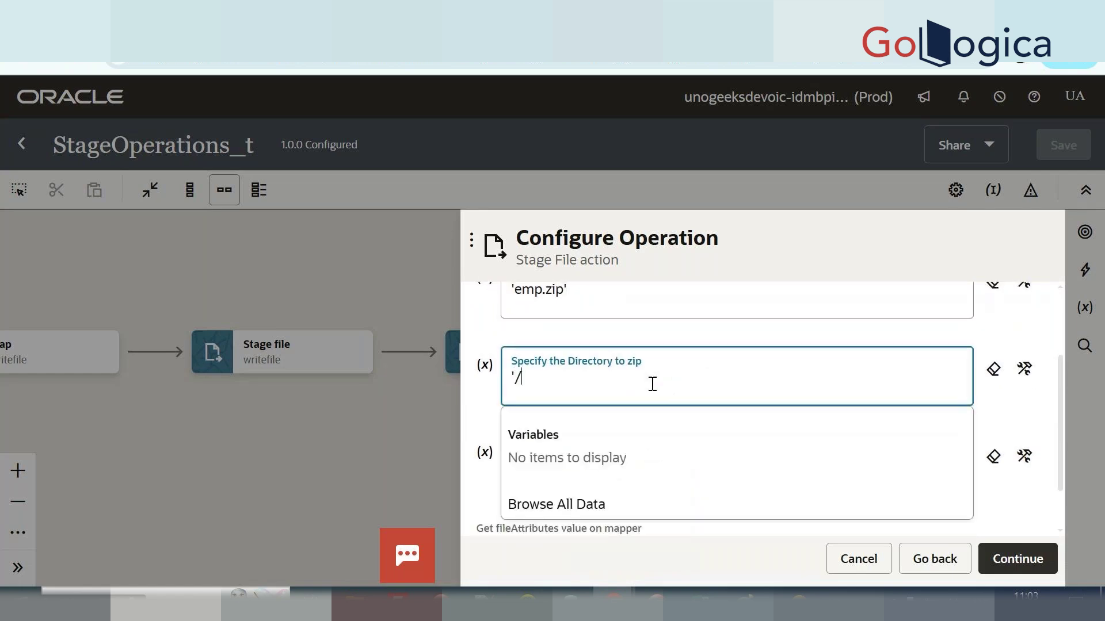
text(tejal')
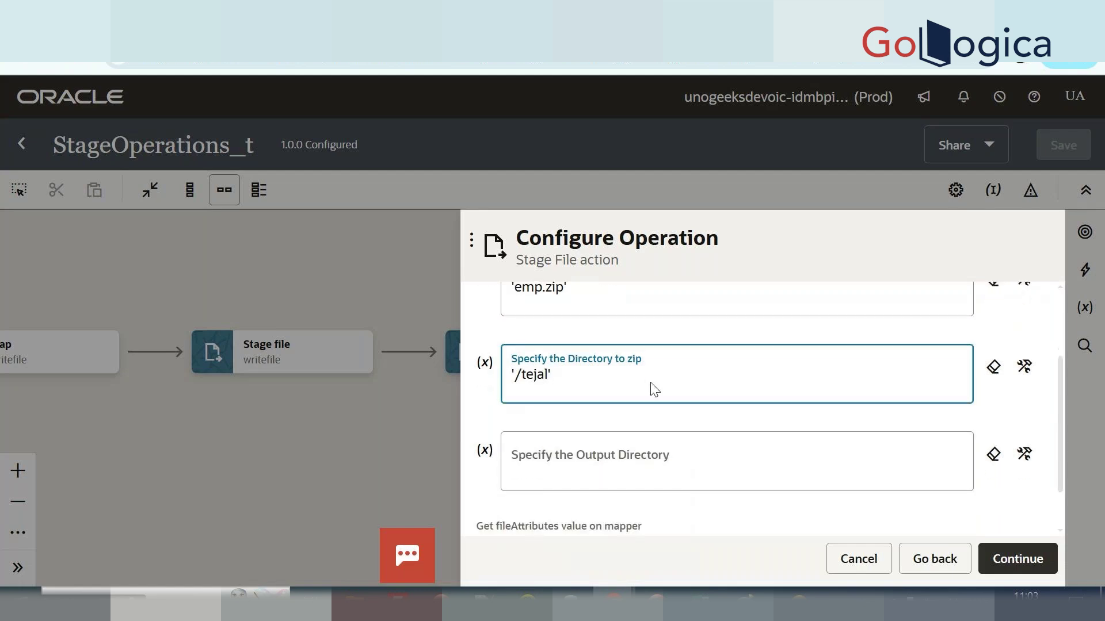
scroll(654, 389, down, 1)
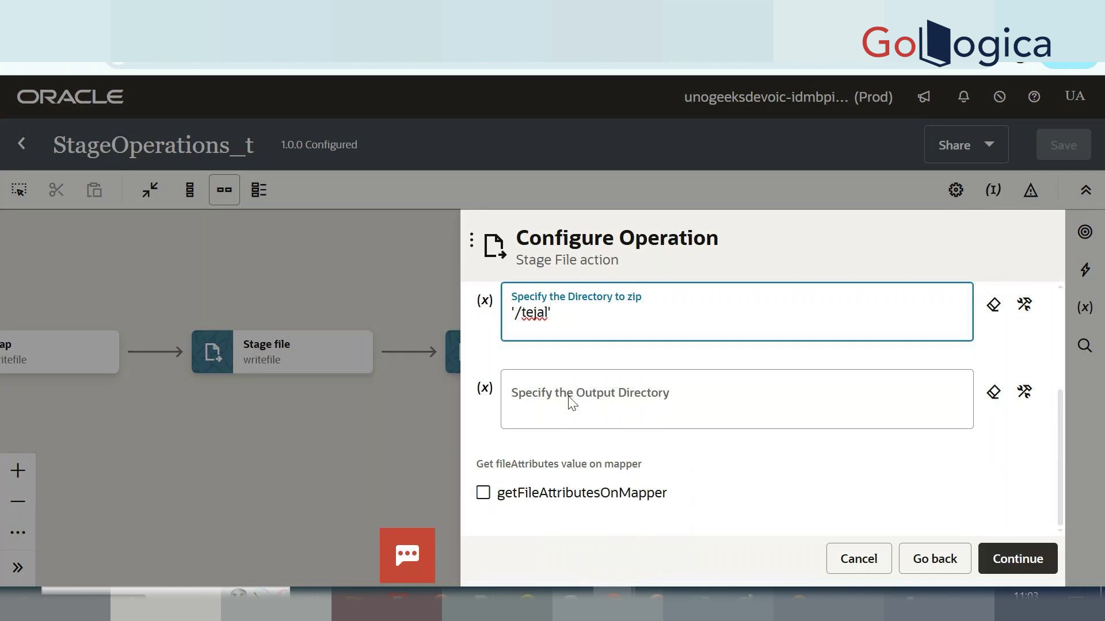
Set the output directory to '/tejalzip' and confirm the zip settings.
click(654, 405)
click(685, 405)
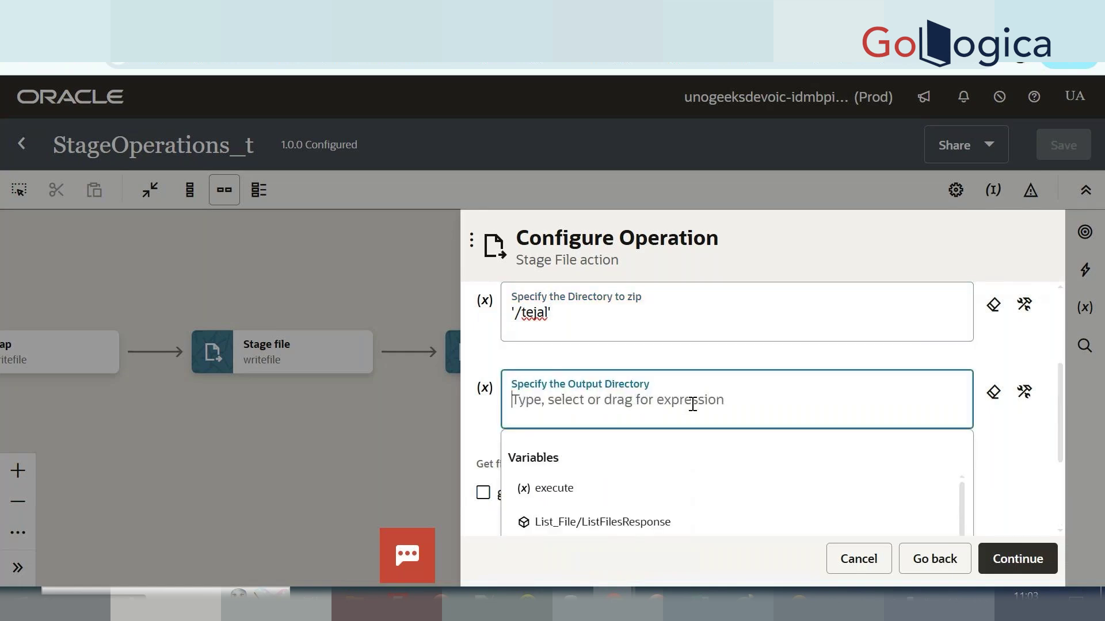
text(')
text(tejalzip')
click(516, 399)
text(/)
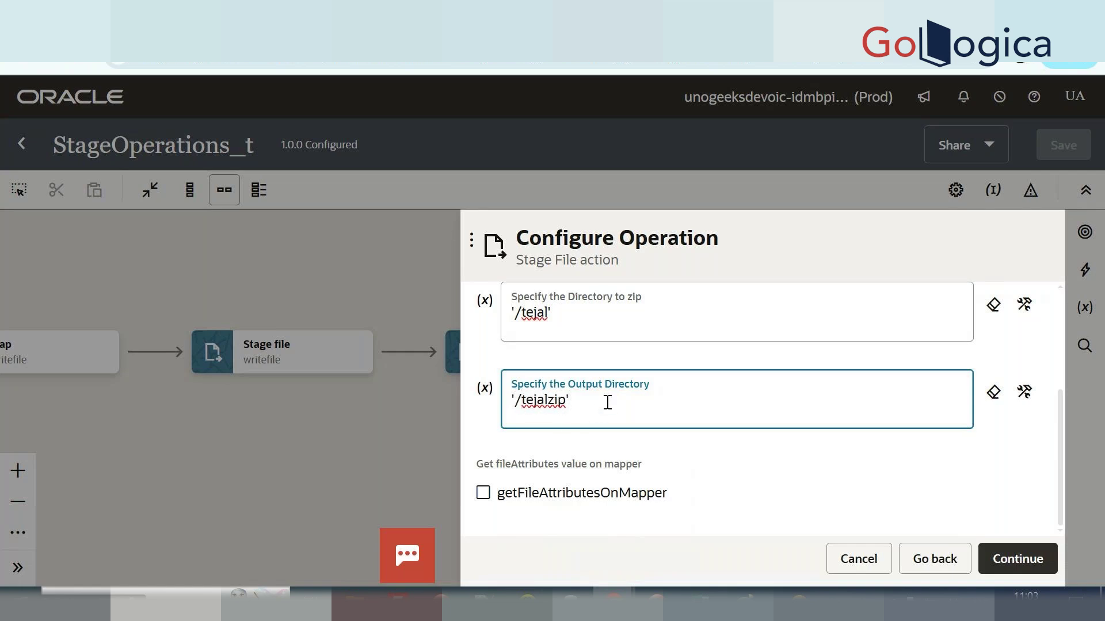
scroll(604, 403, up, 2)
scroll(609, 401, up, 1)
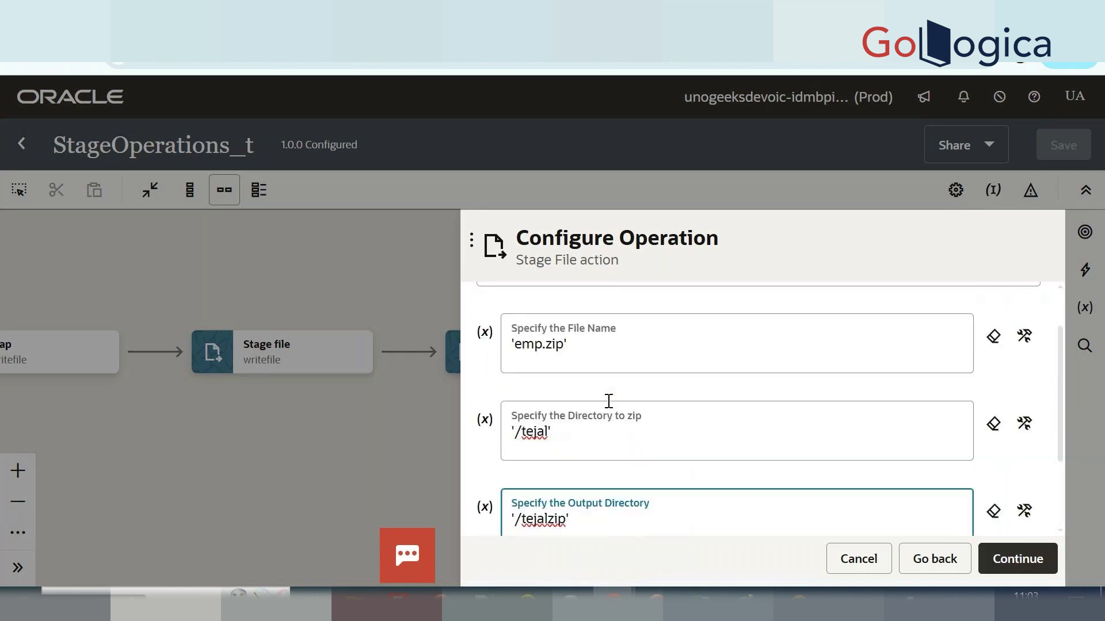
scroll(637, 507, down, 2)
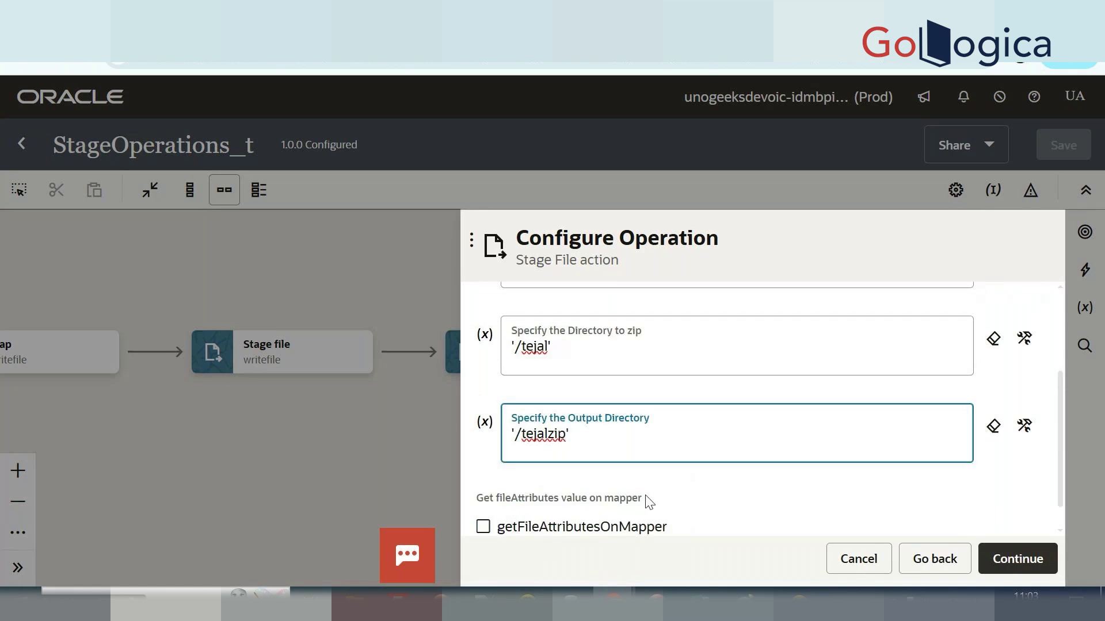
click(1012, 567)
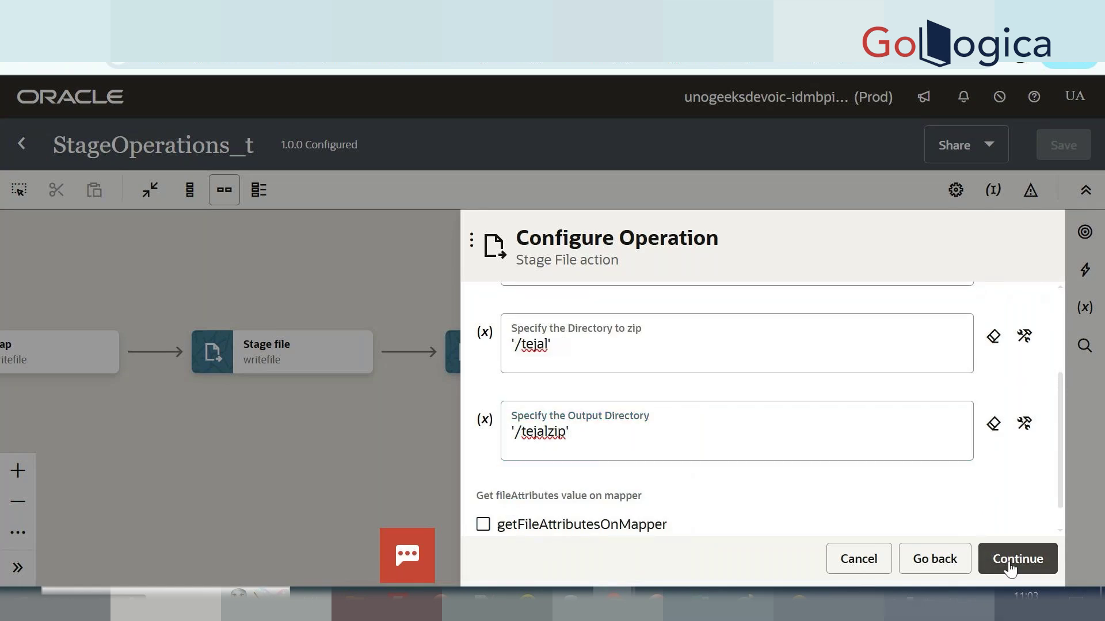
click(1010, 567)
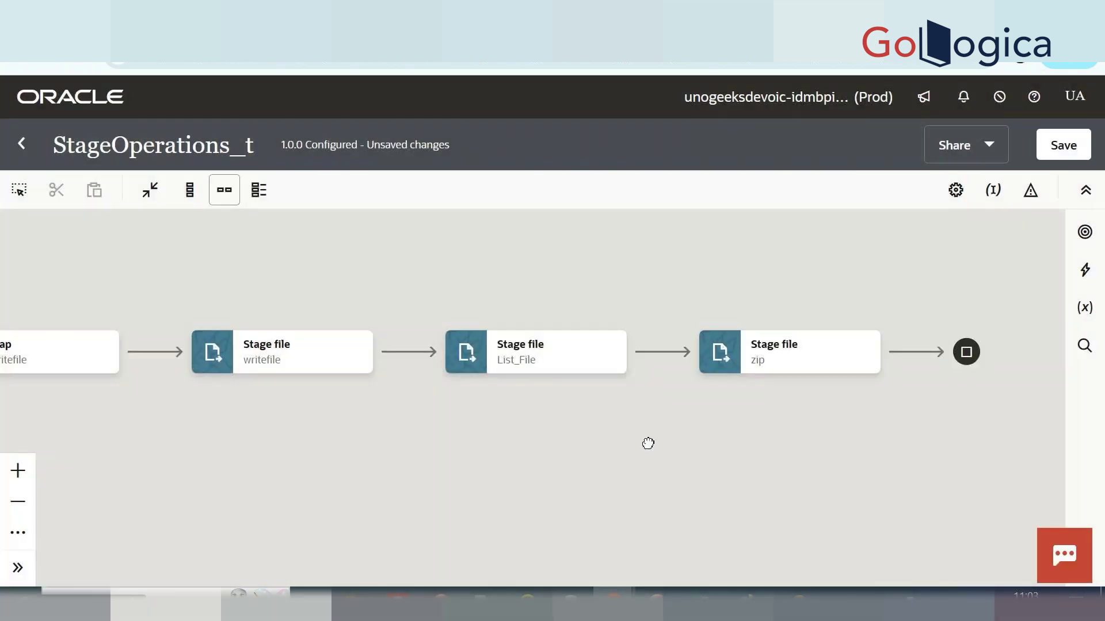
Pan the canvas to bring the new zip step into view.
drag(646, 444, 346, 442)
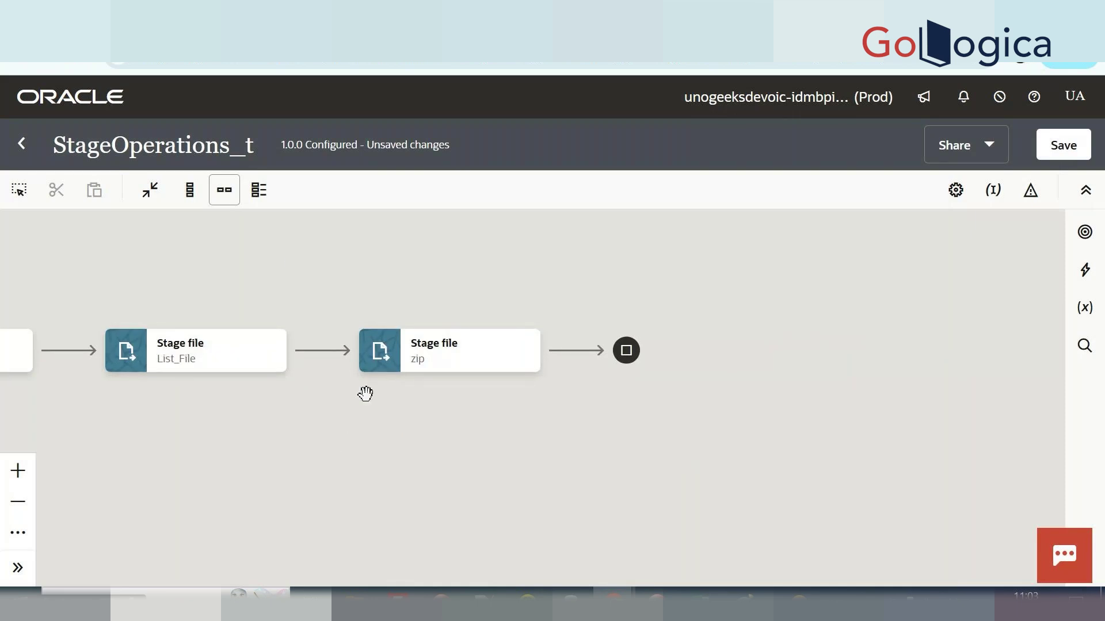
mouse_move(199, 360)
Insert a Stage File action named 'unzip' after the zip step.
click(574, 351)
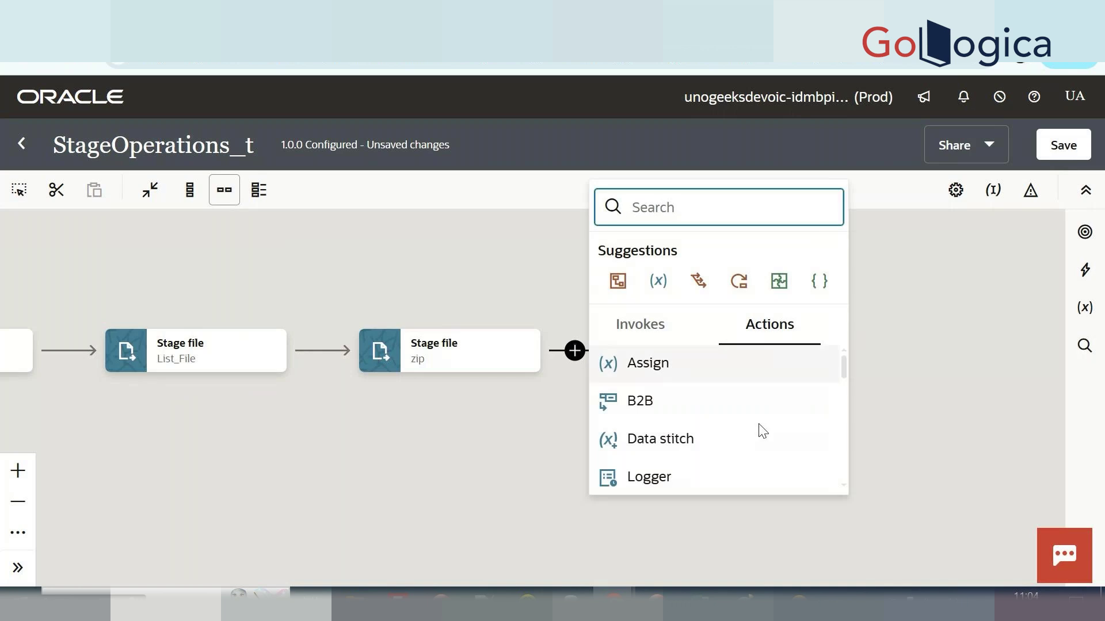
scroll(756, 480, down, 5)
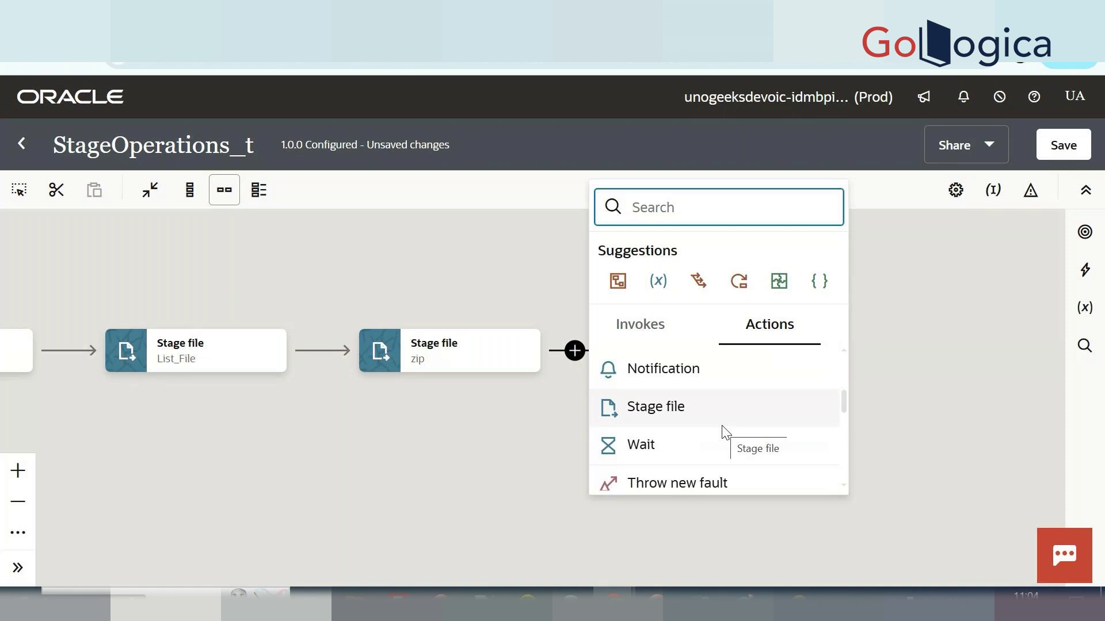
scroll(675, 449, down, 1)
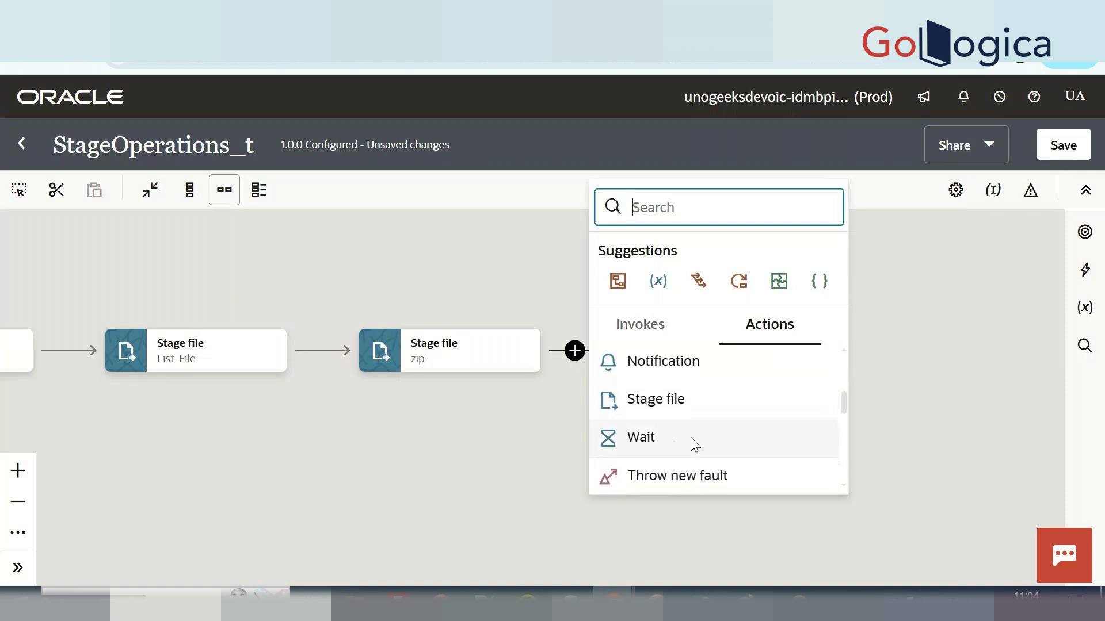
click(735, 406)
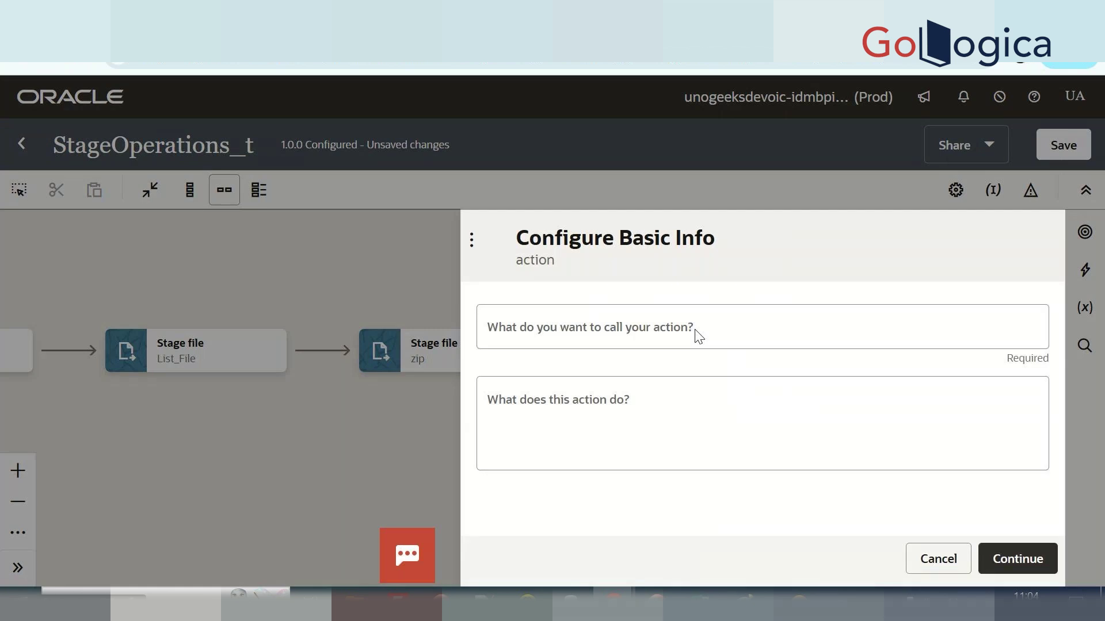
click(718, 332)
text(unzip)
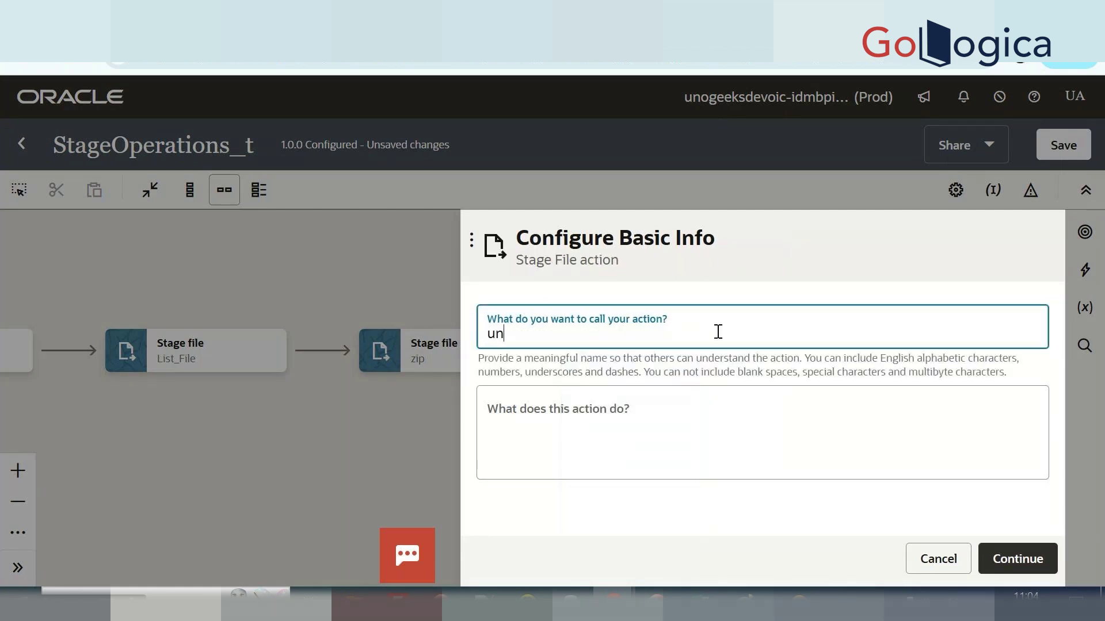
click(1017, 559)
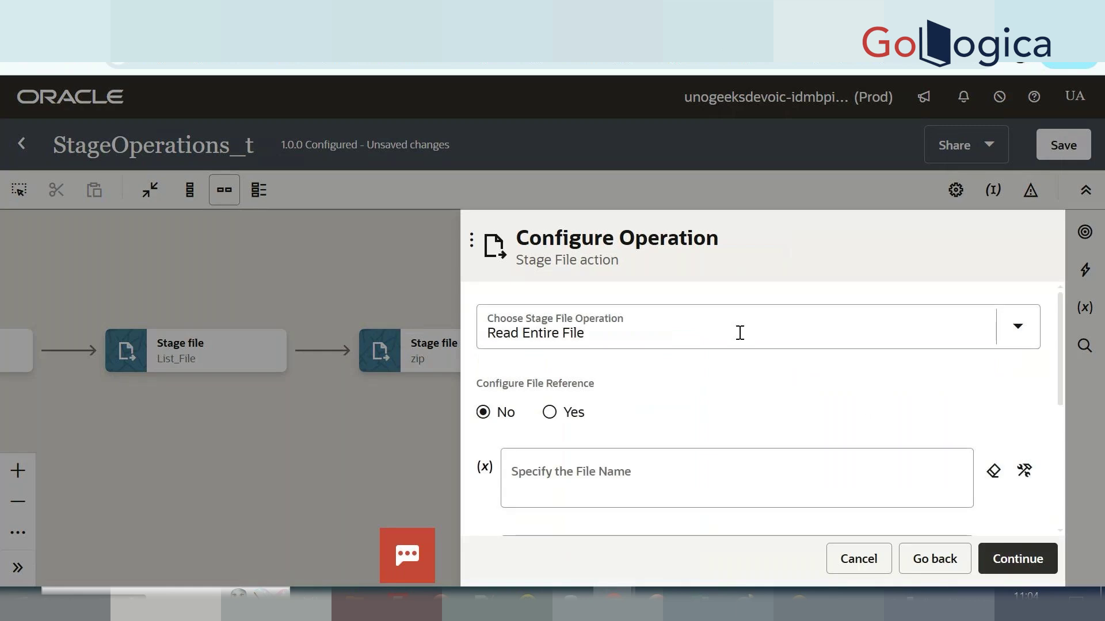
Choose the Unzip File operation for 'emp.zip' located in '/tejalzip'.
click(730, 326)
click(601, 562)
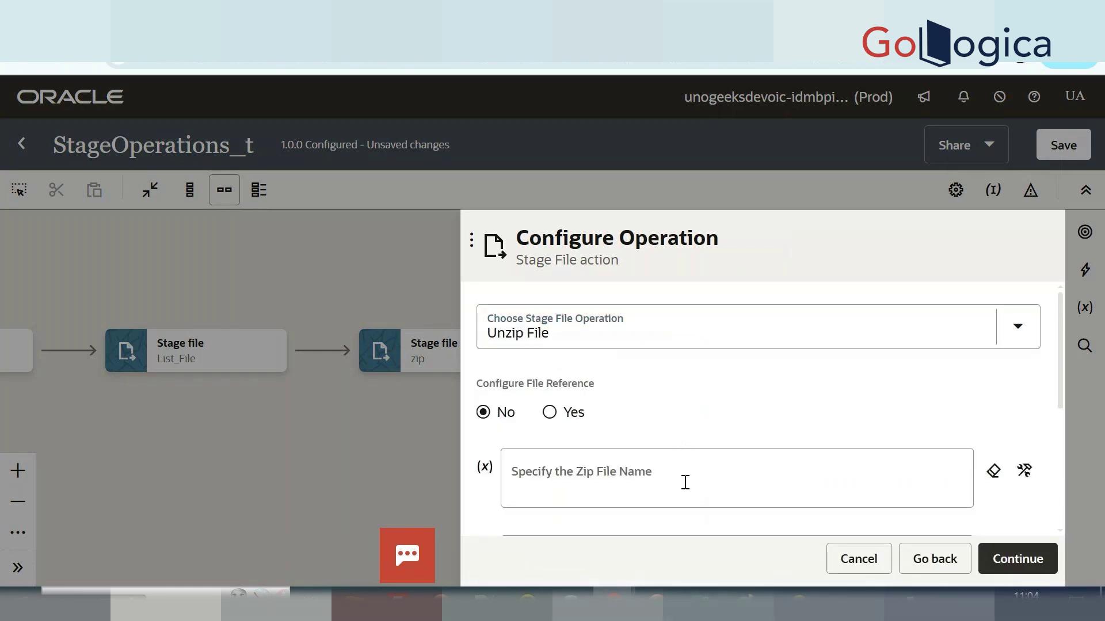
scroll(686, 484, down, 2)
click(638, 390)
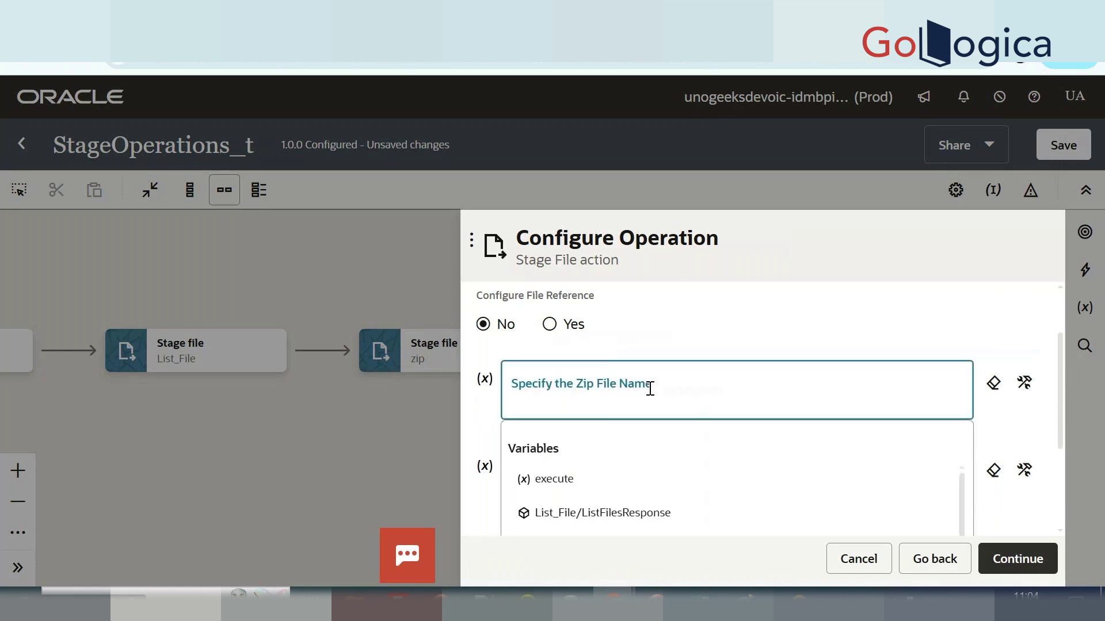
text('e)
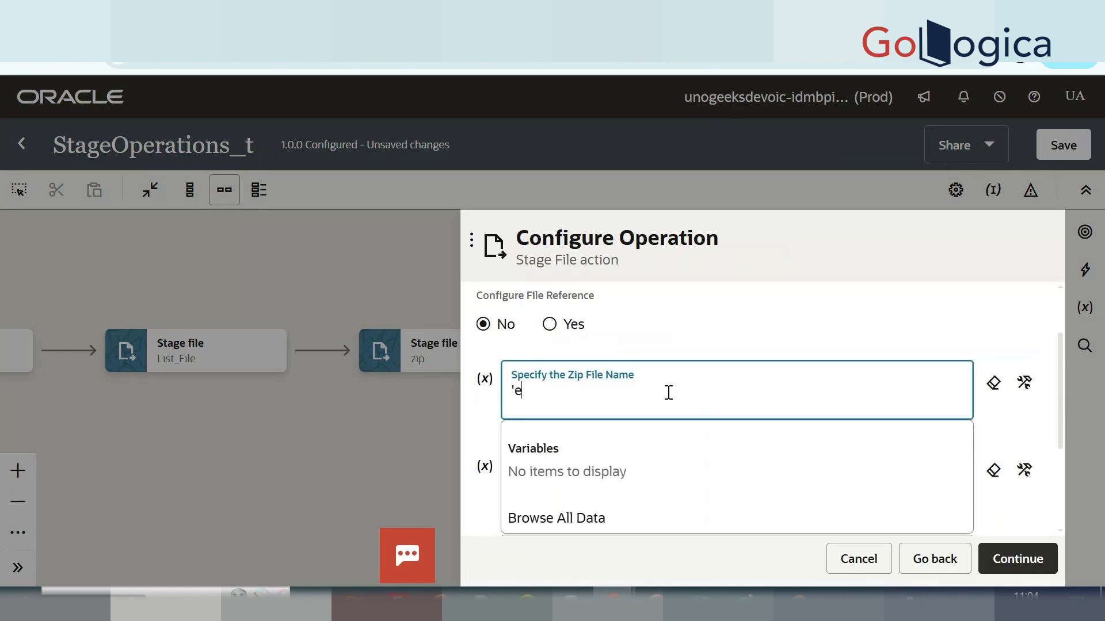
text(mp.zip')
scroll(590, 533, down, 2)
click(639, 364)
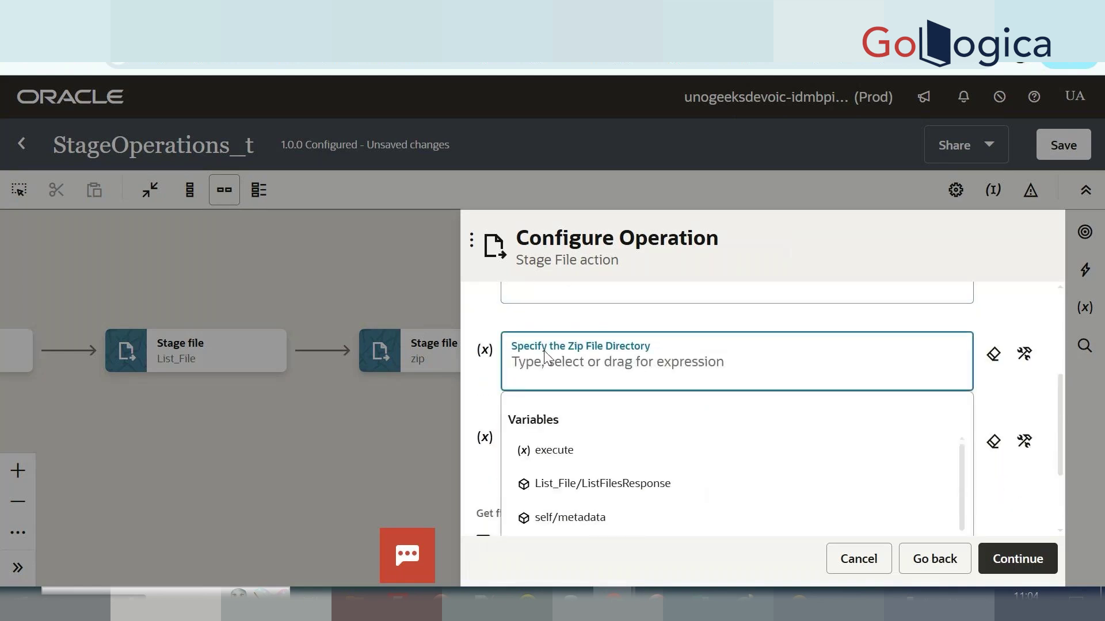
text(')
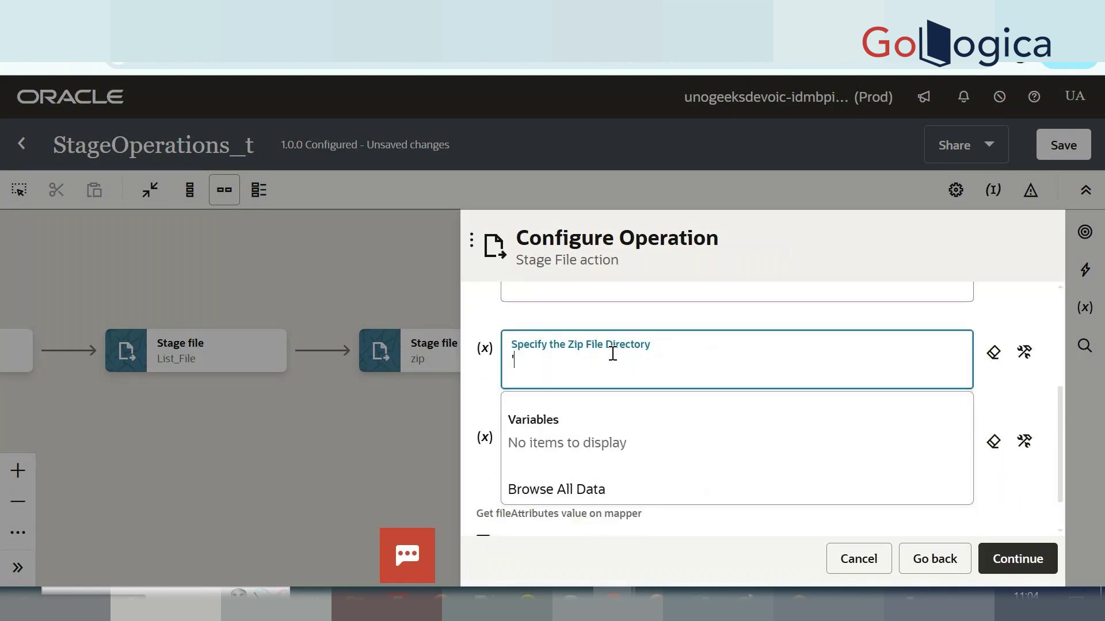
text(/)
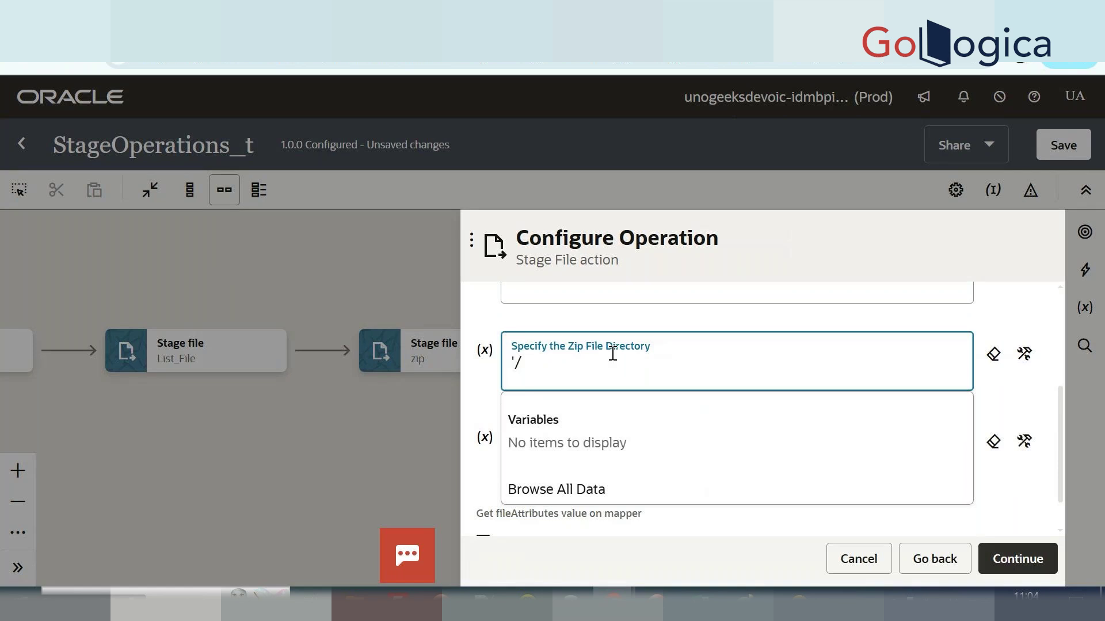
text(tejalzip')
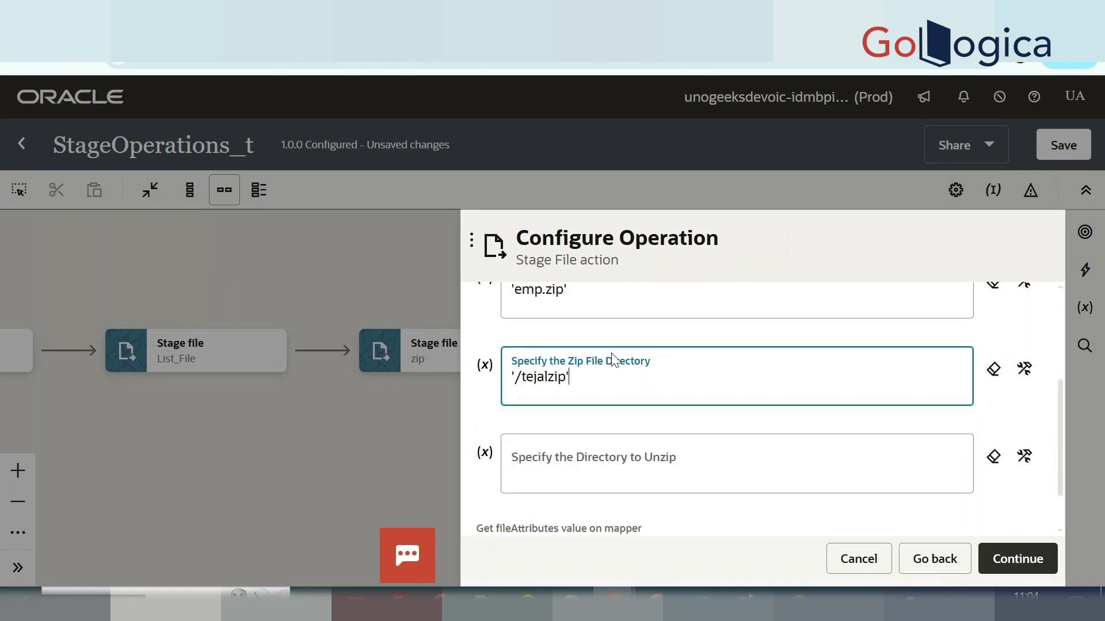
Set '/unzip' as the directory to unzip into and finish the action.
scroll(612, 361, down, 2)
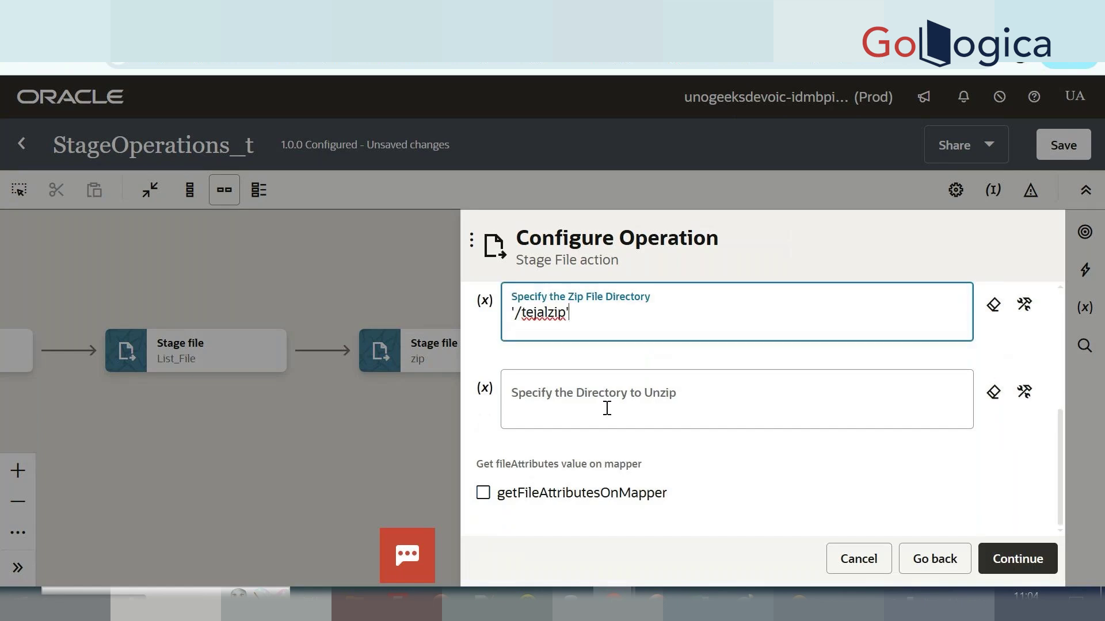
click(662, 406)
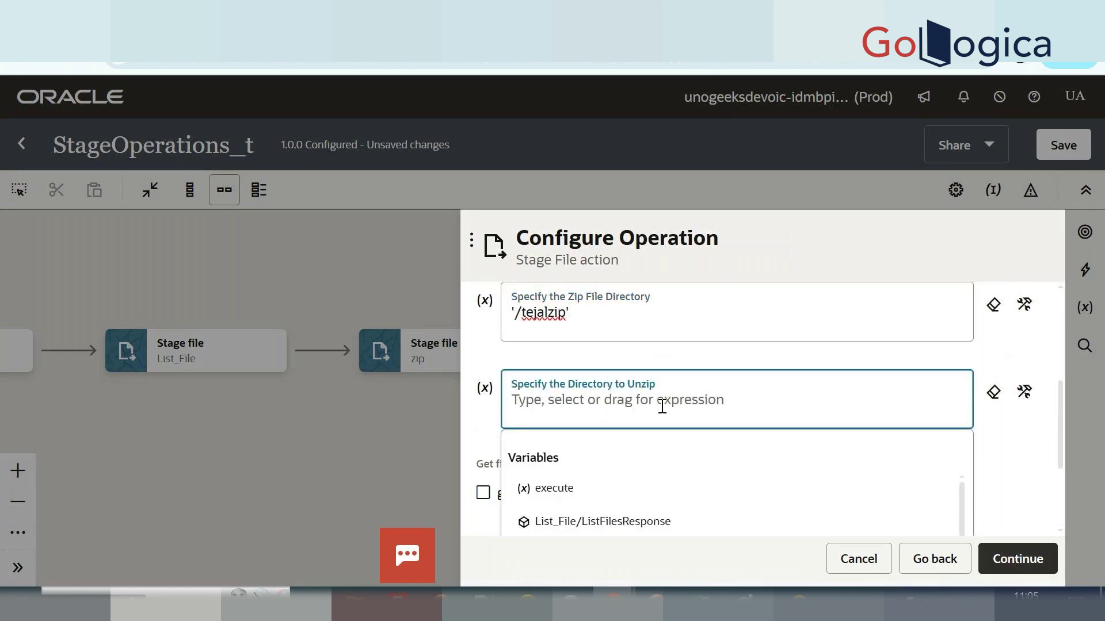
text(')
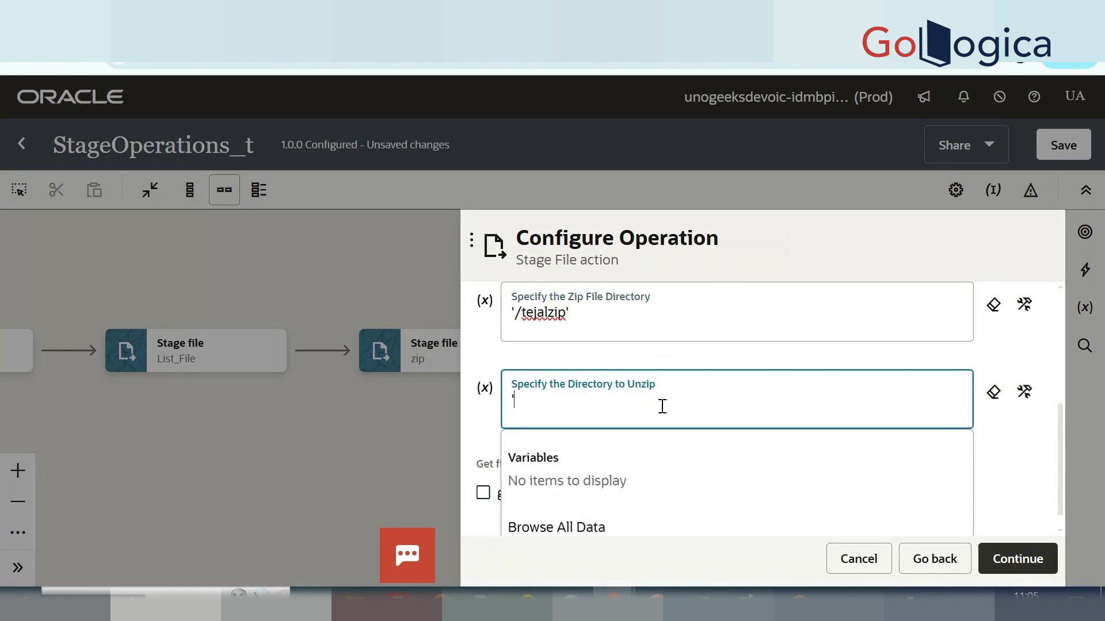
text(/unzip')
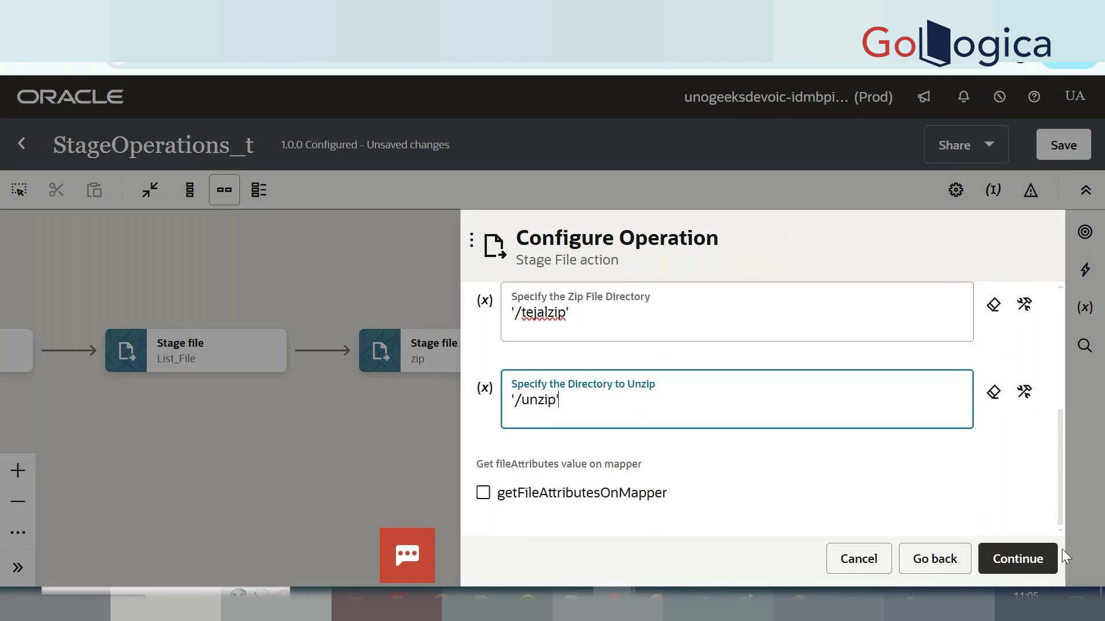
click(1007, 555)
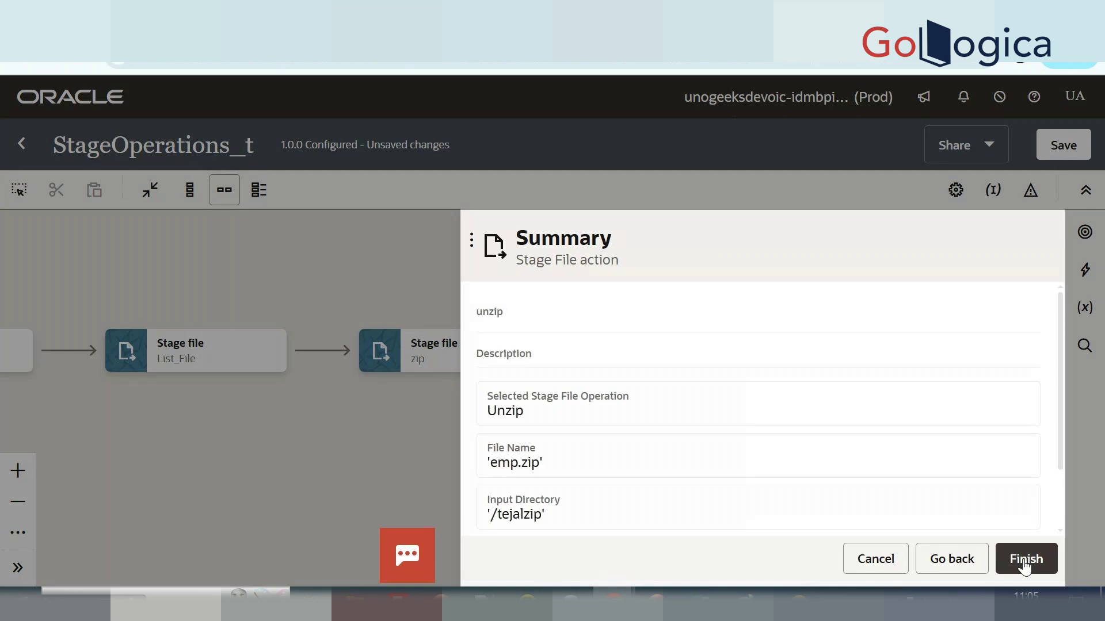
click(1023, 566)
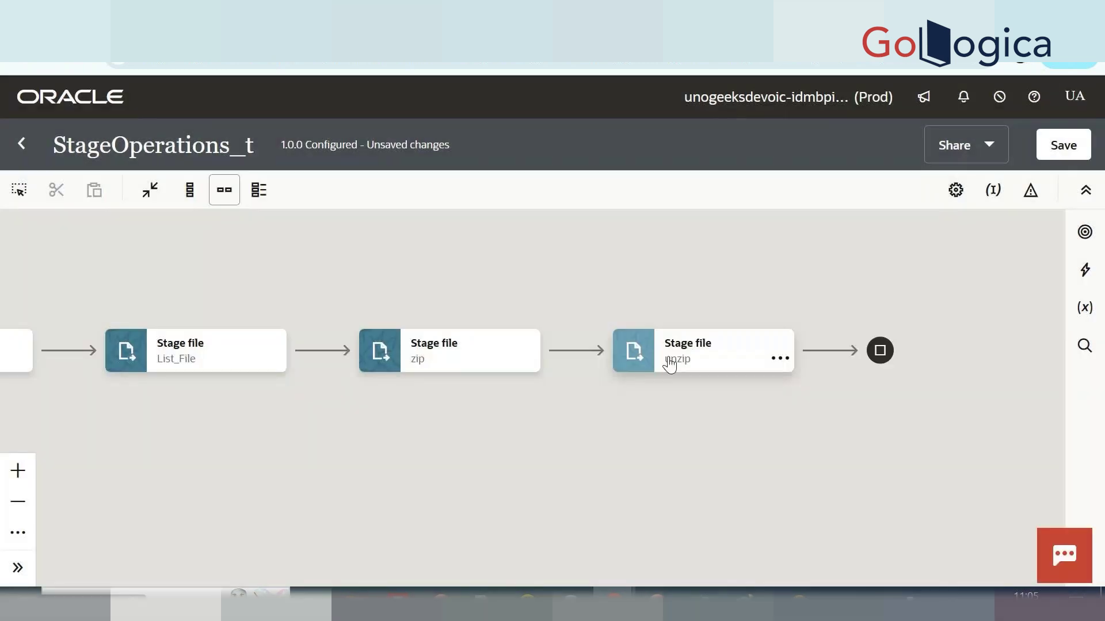
Save StageOperations_t with its new unzip step and close it to the Integrations list.
click(1081, 148)
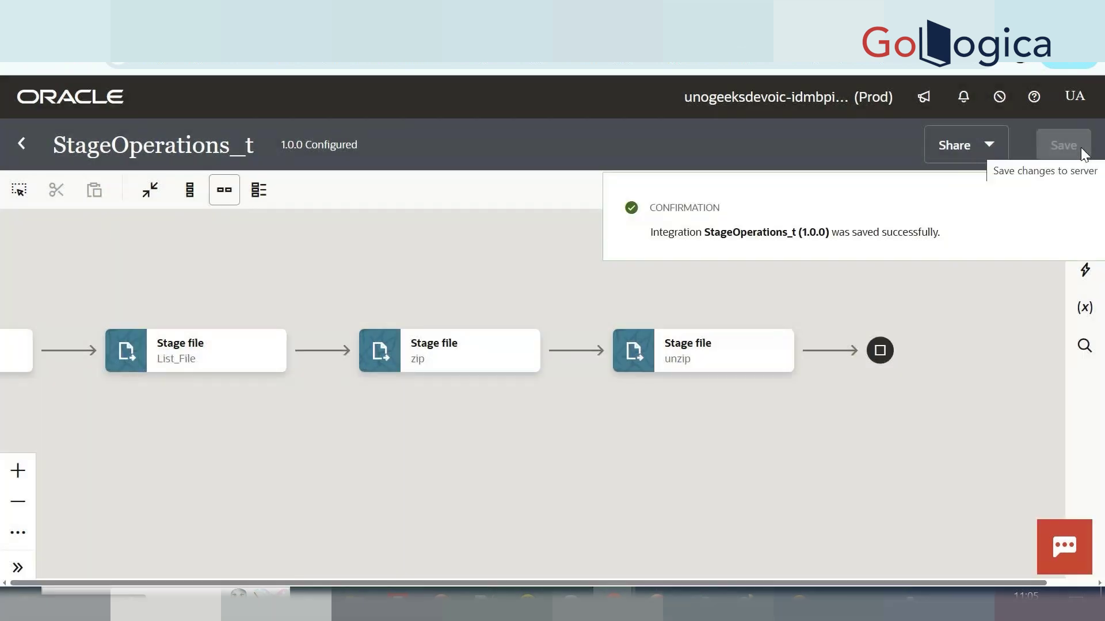
click(23, 149)
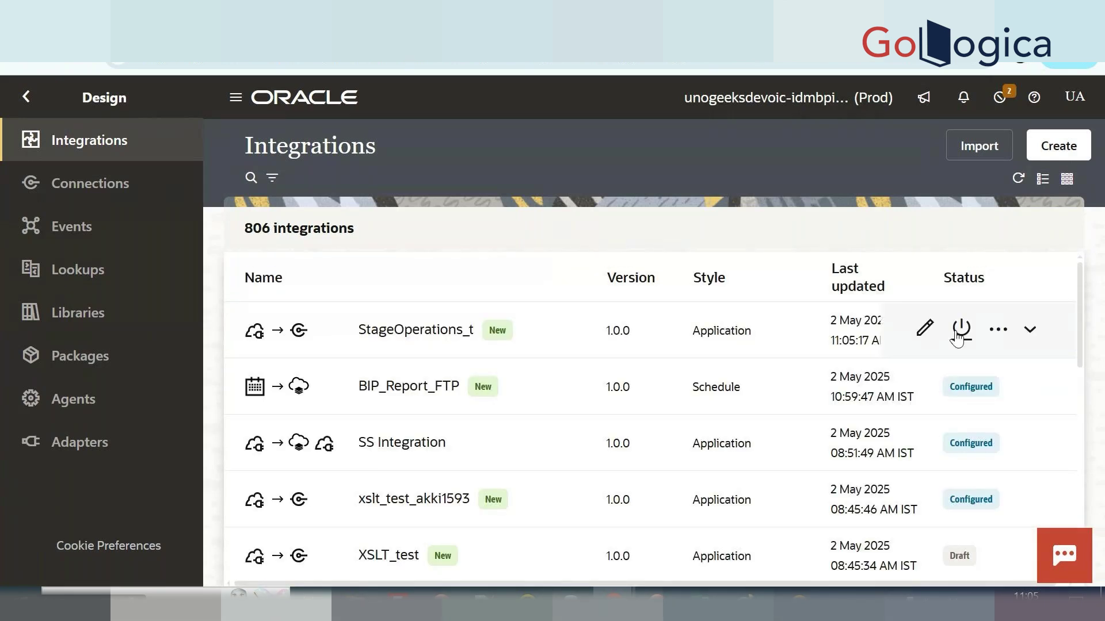
Activate StageOperations_t with debug tracing and refresh to confirm its status.
click(958, 335)
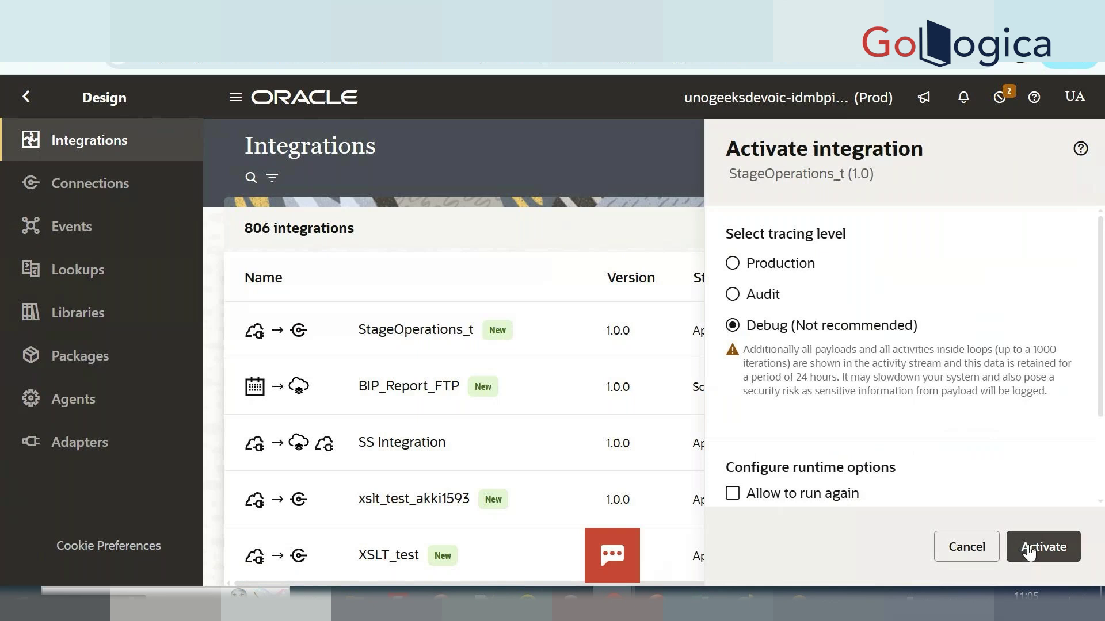
click(1024, 547)
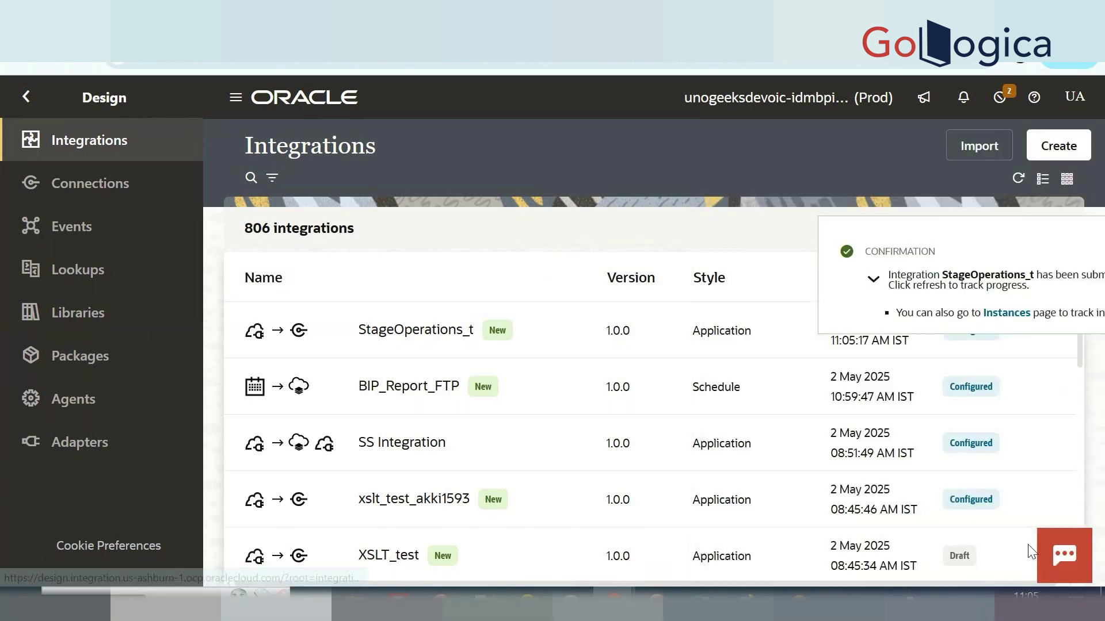
click(1071, 253)
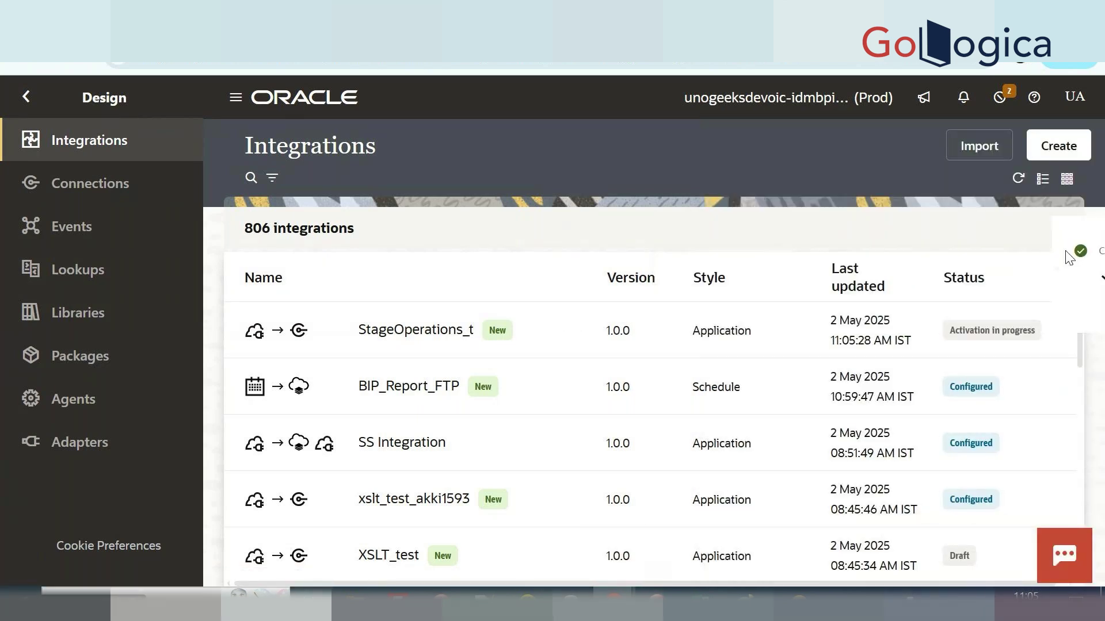
click(1018, 178)
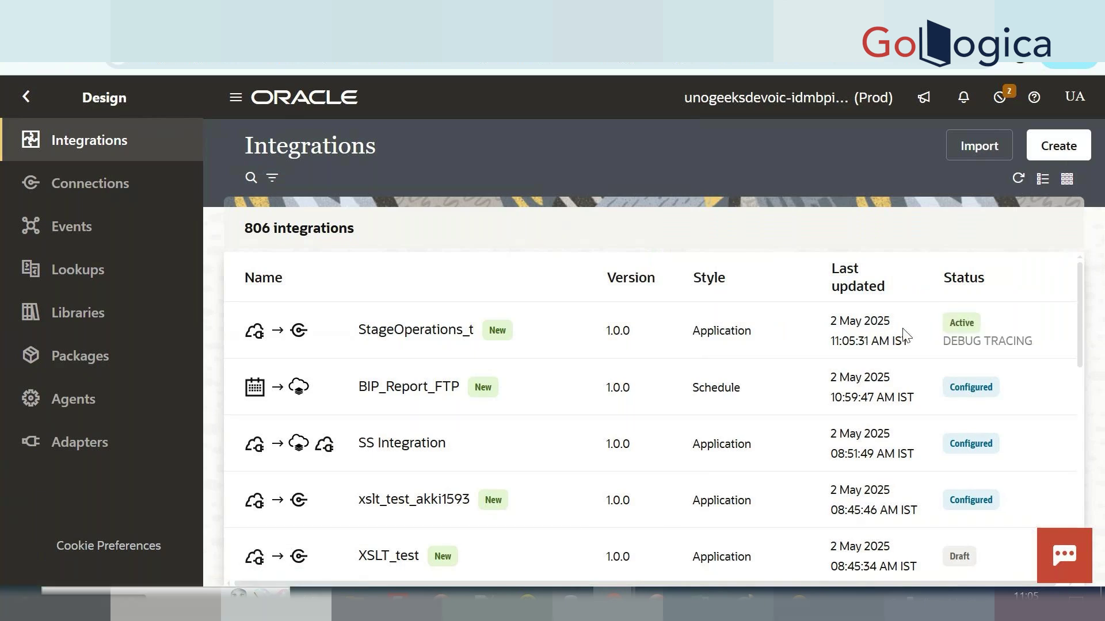
Open the integration's Configure and run page, view the JSON body, and run it.
click(996, 326)
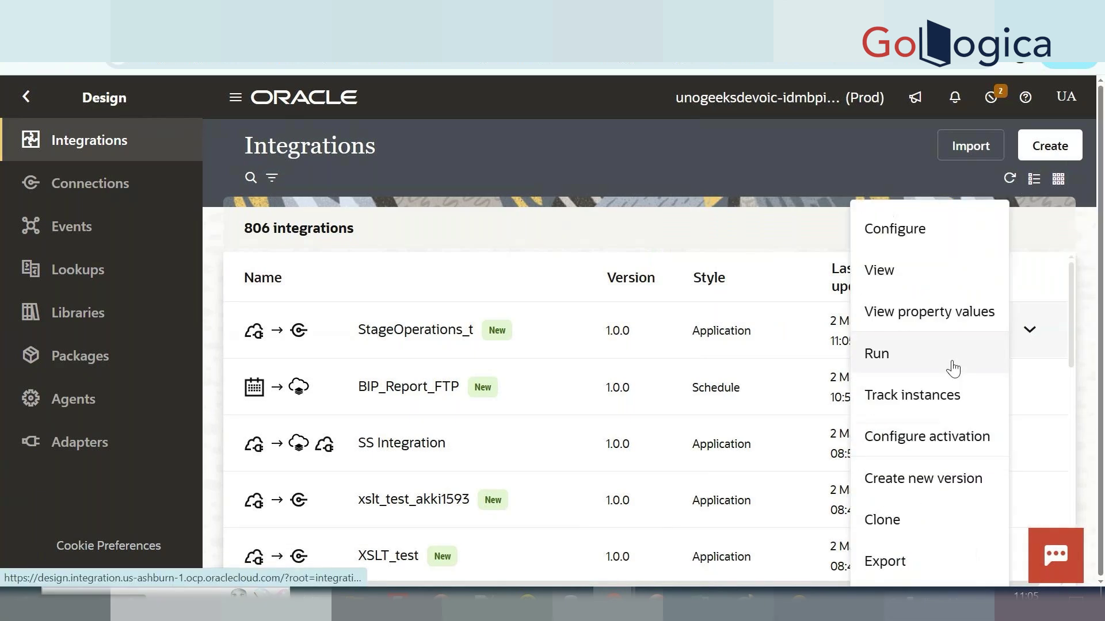
click(904, 368)
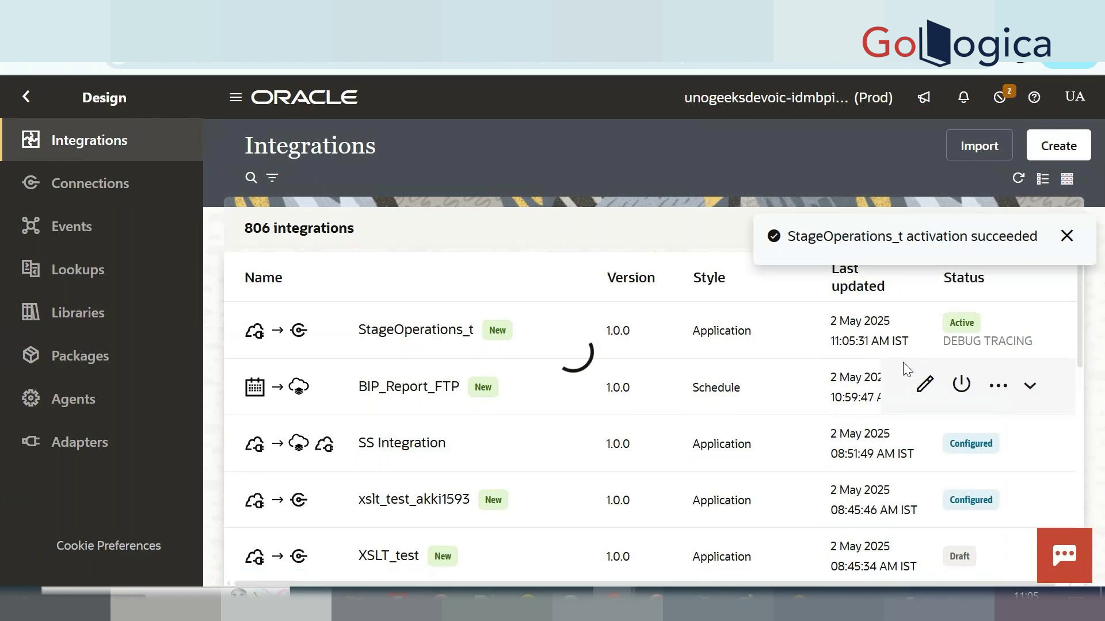
click(1066, 236)
click(290, 402)
click(1006, 165)
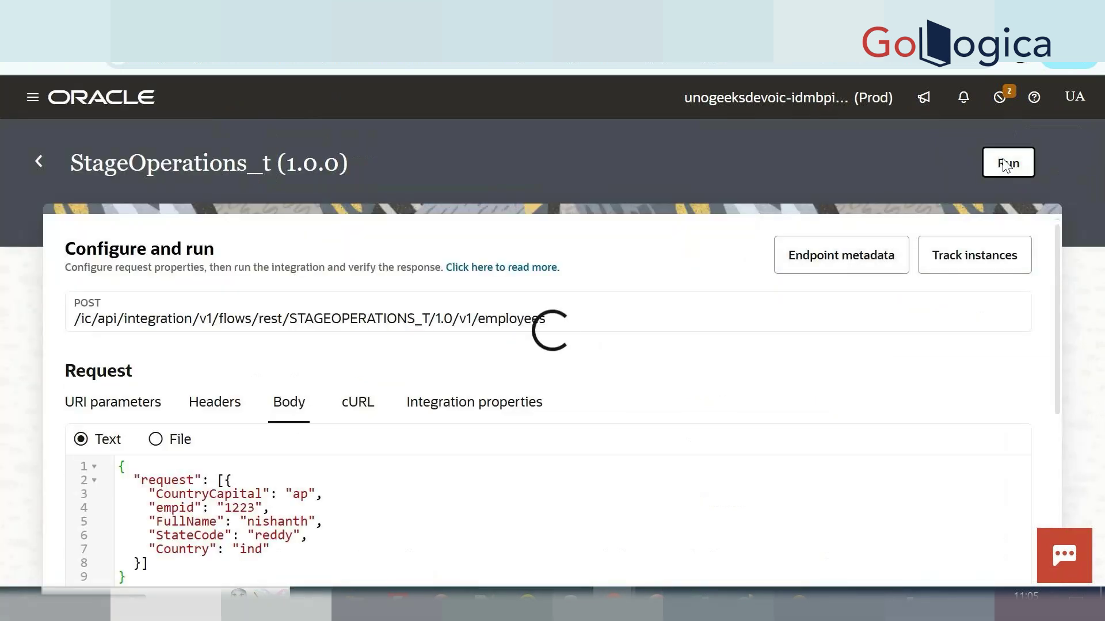
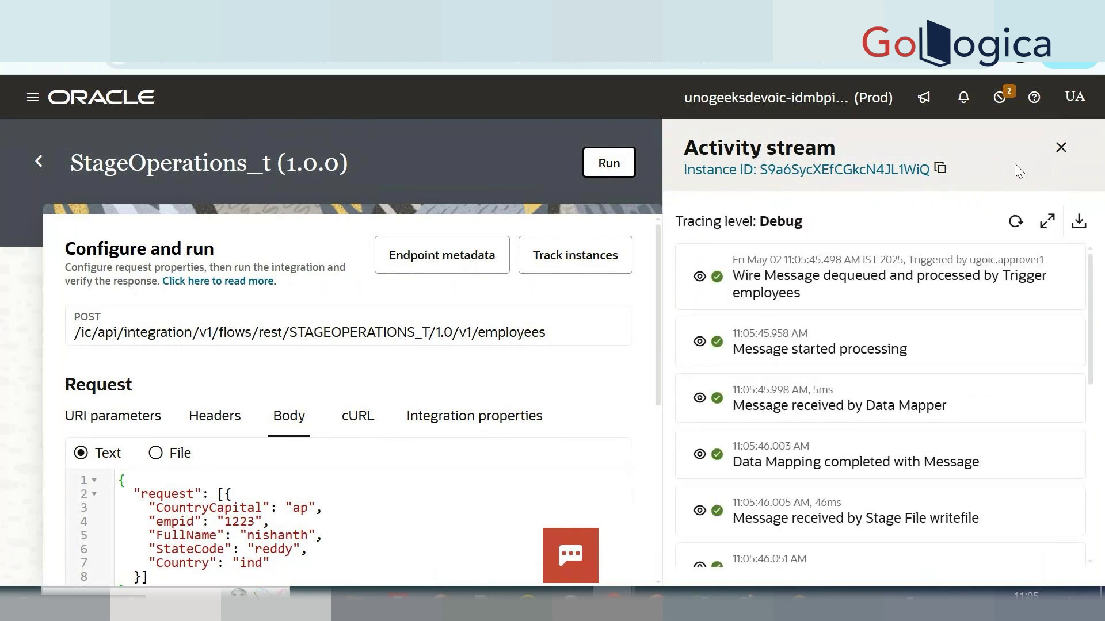
Inspect the zip Stage File step's emp.zip payload in the activity stream.
scroll(896, 344, down, 7)
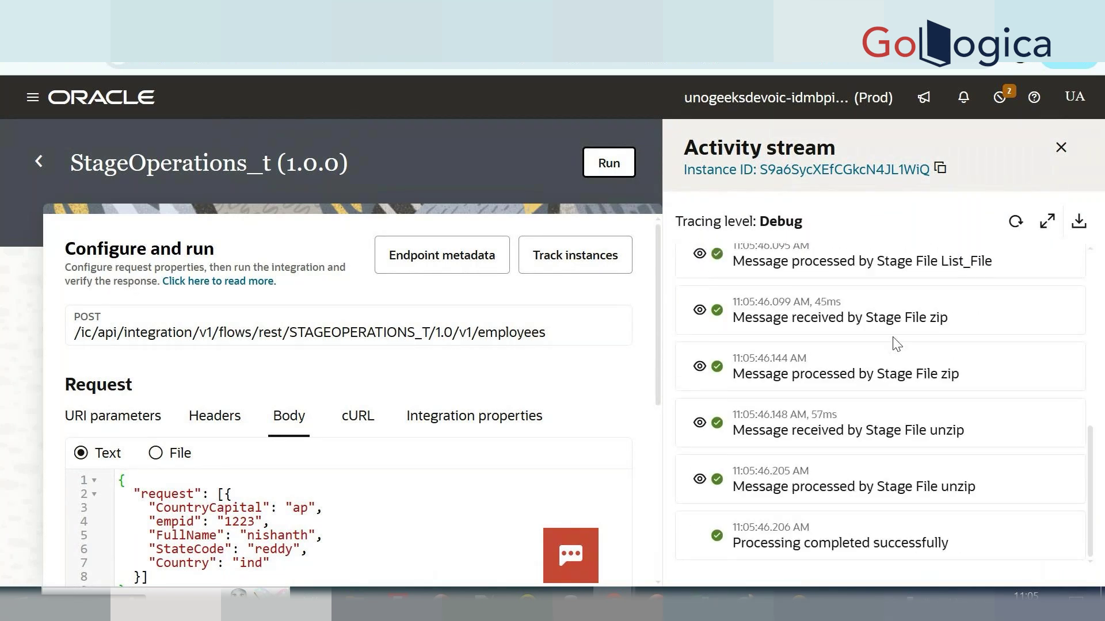
scroll(735, 352, up, 4)
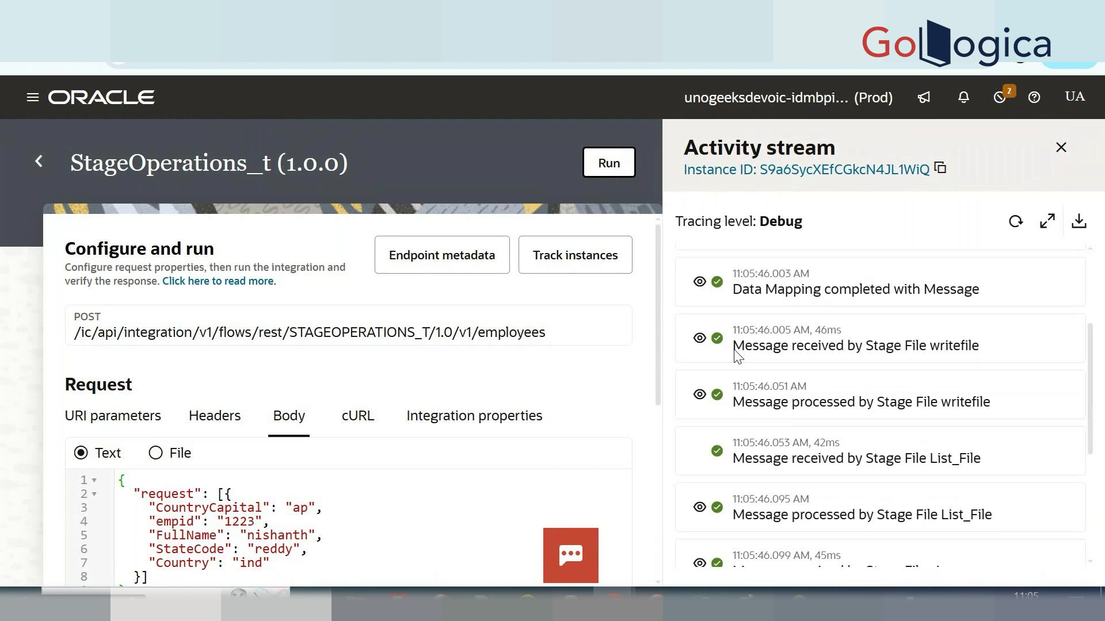
scroll(738, 357, down, 4)
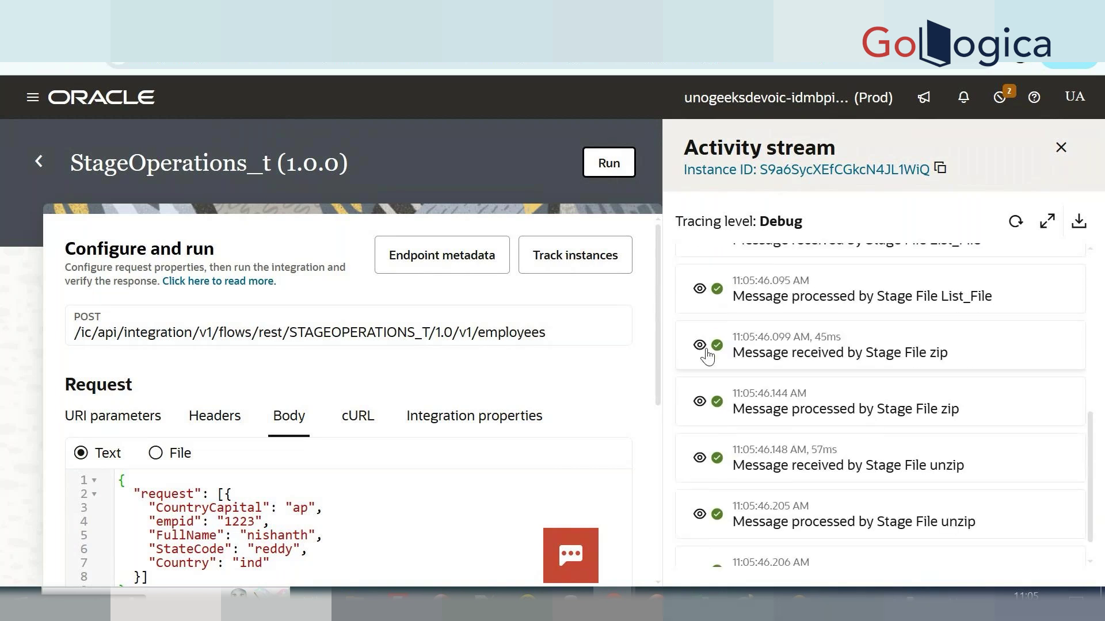
click(699, 403)
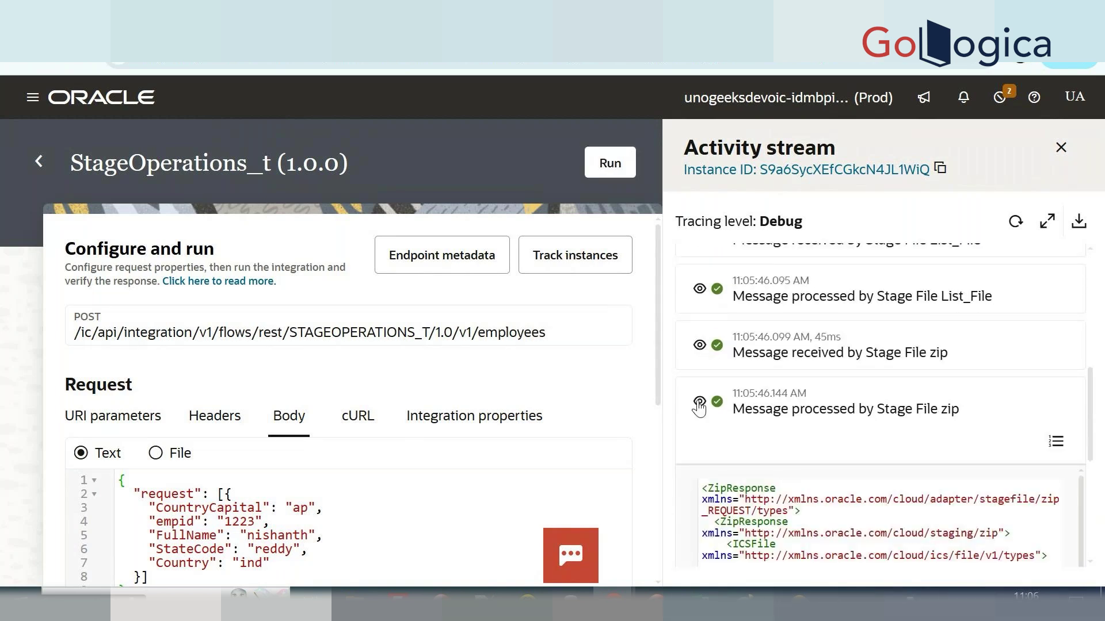
scroll(701, 408, down, 2)
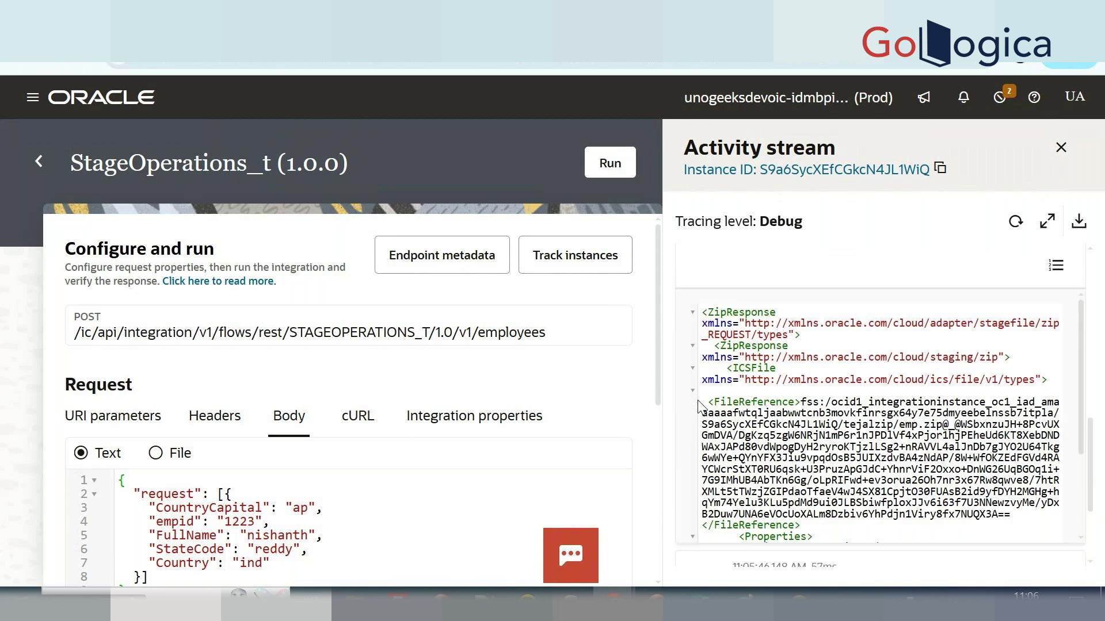
scroll(701, 407, down, 2)
drag(812, 420, 881, 444)
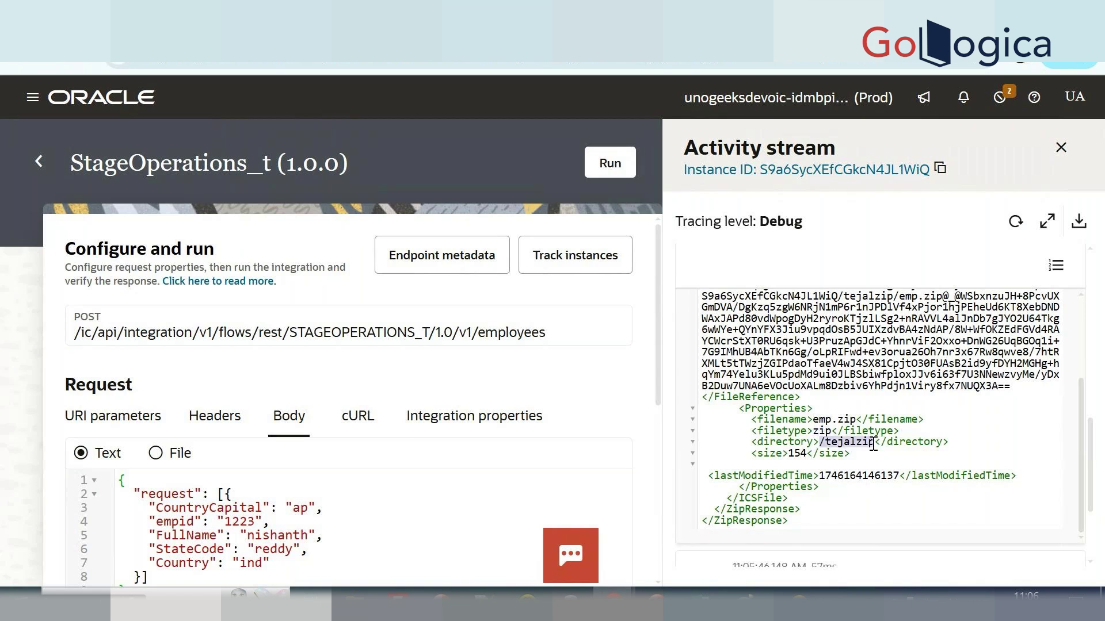
scroll(873, 446, down, 3)
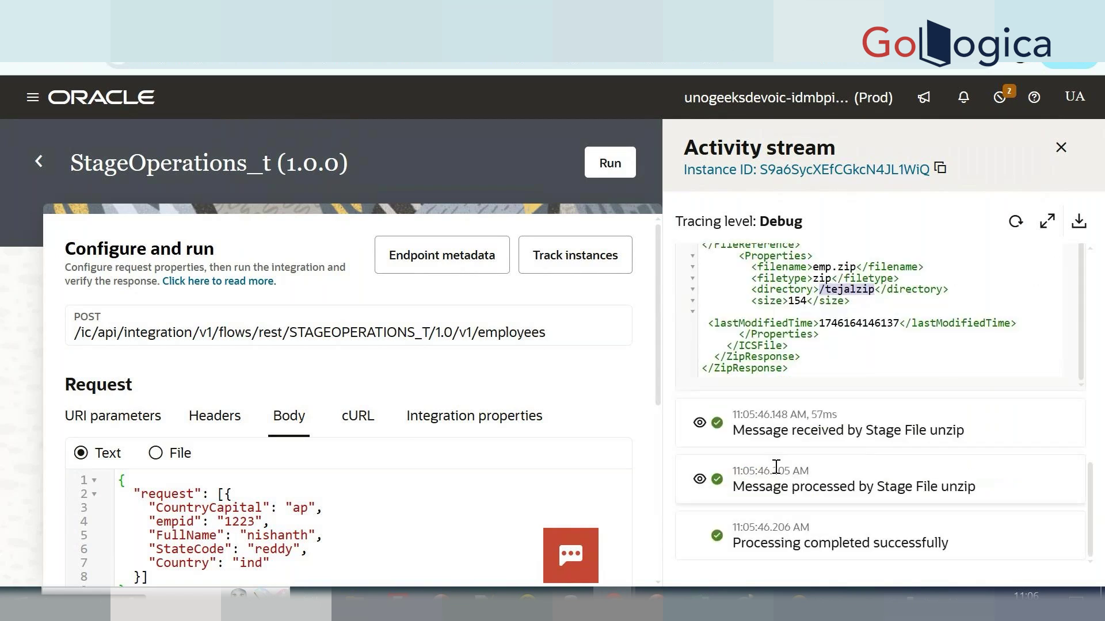
Inspect the unzip step's emp.csv payload, then close the activity stream.
click(703, 479)
scroll(705, 476, down, 3)
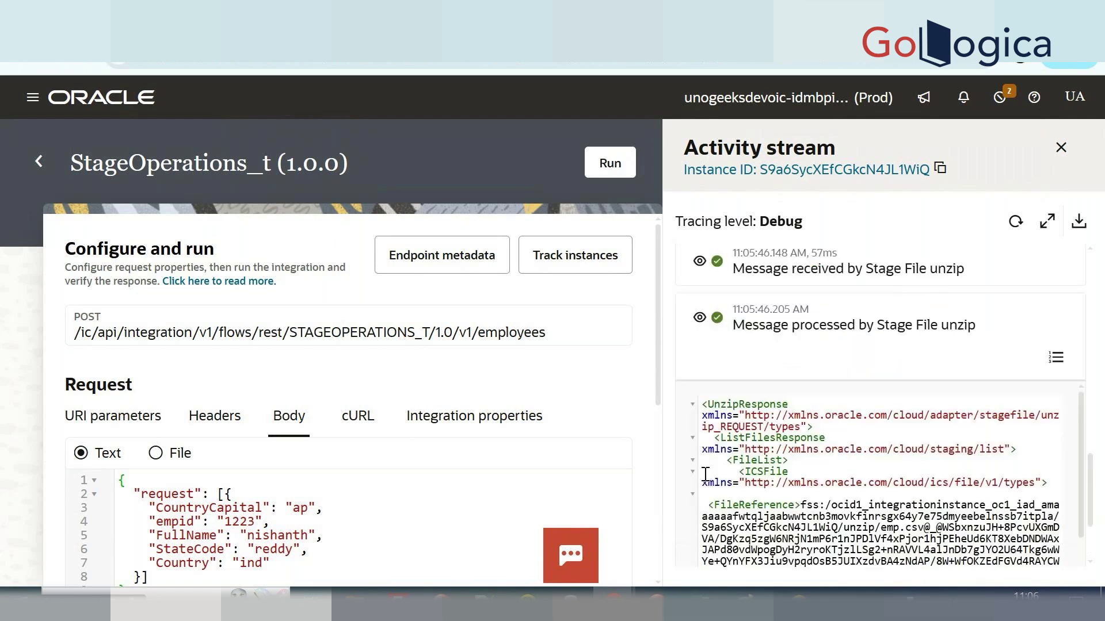
scroll(778, 464, down, 3)
scroll(779, 464, down, 3)
drag(825, 369, 870, 393)
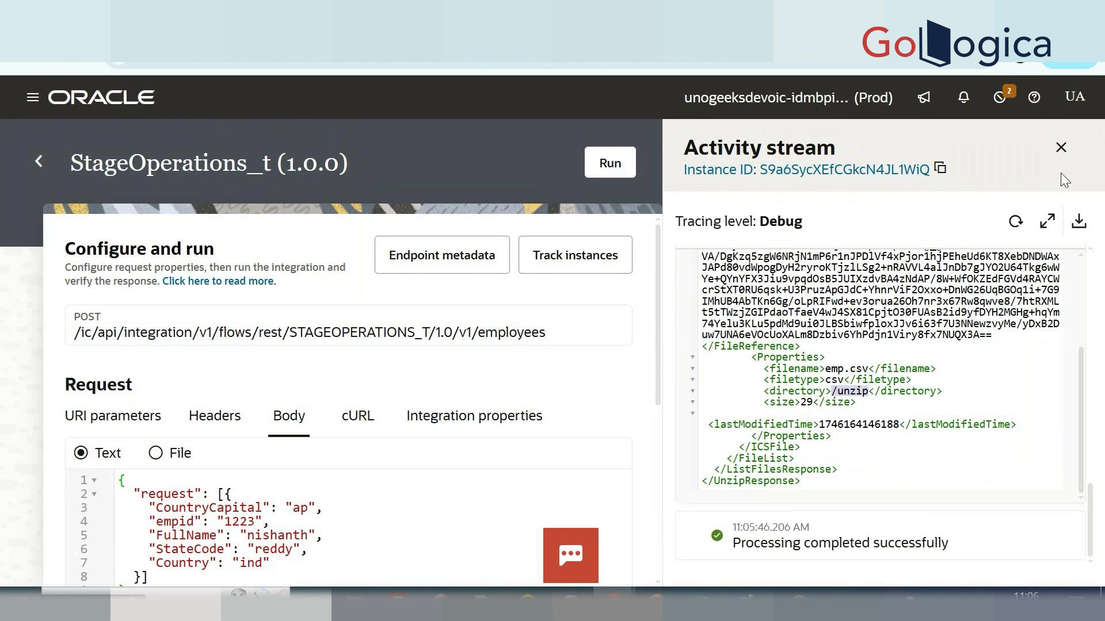
click(1061, 147)
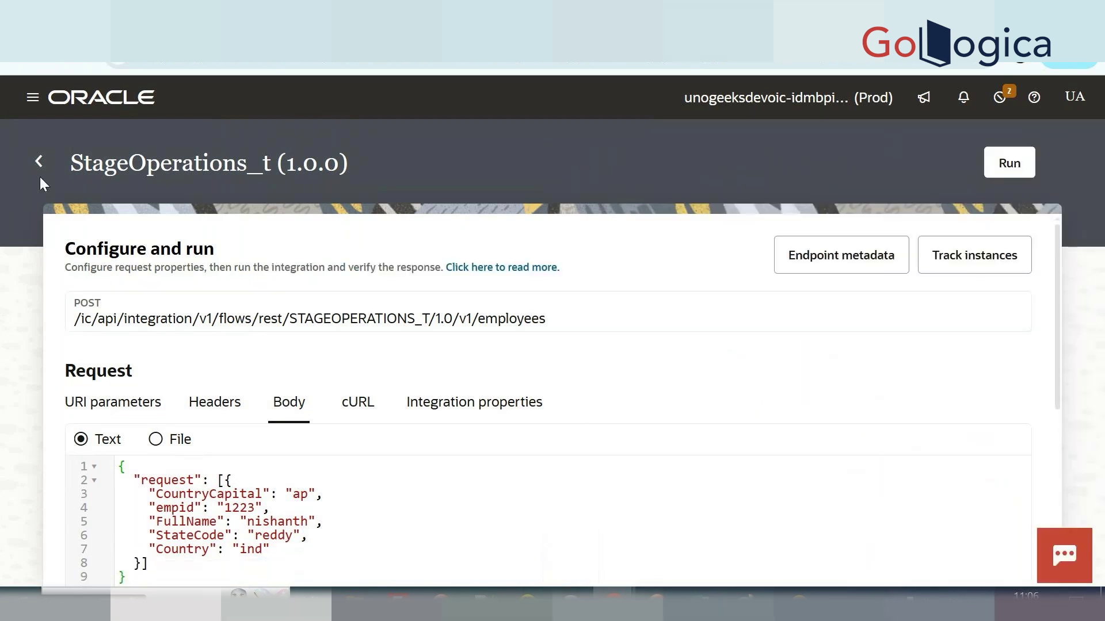
Deactivate StageOperations_t from the Integrations list and refresh to check its status.
click(37, 164)
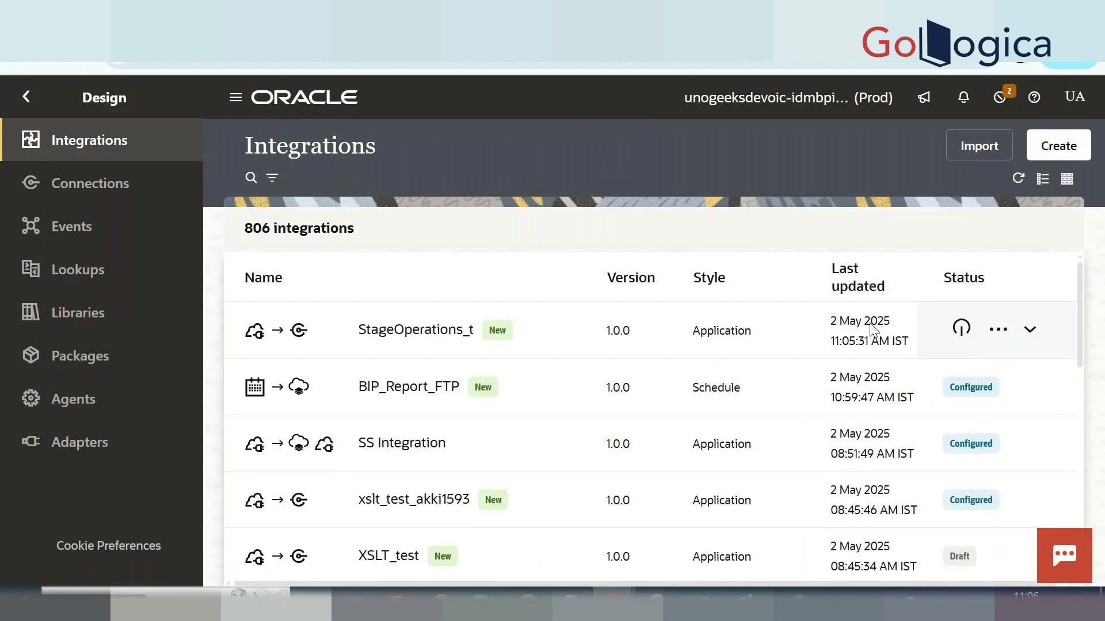
click(961, 327)
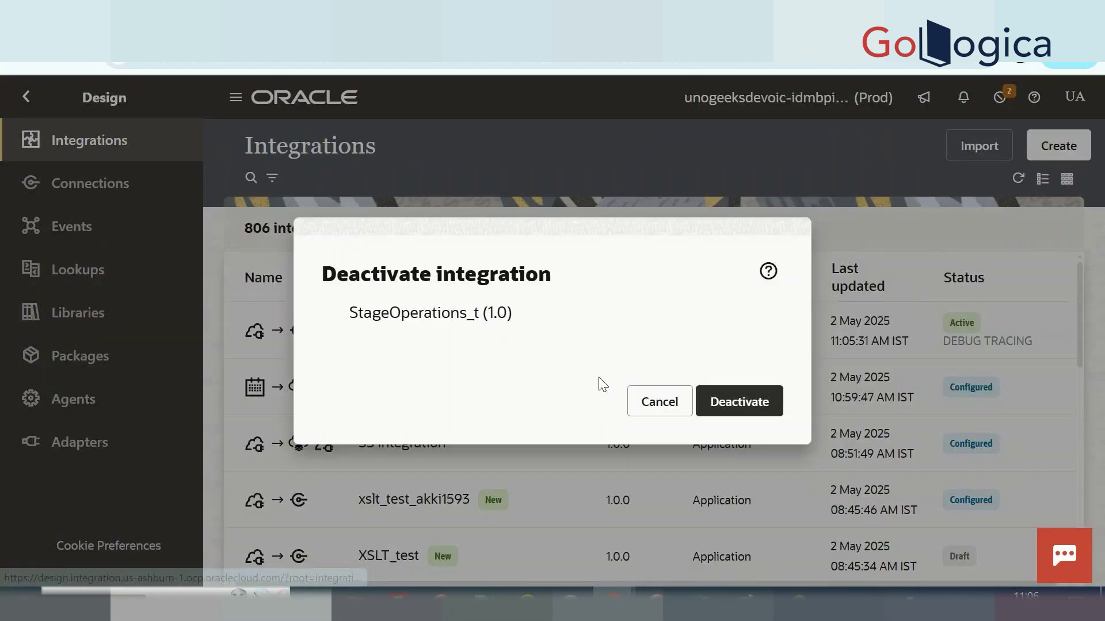
click(742, 403)
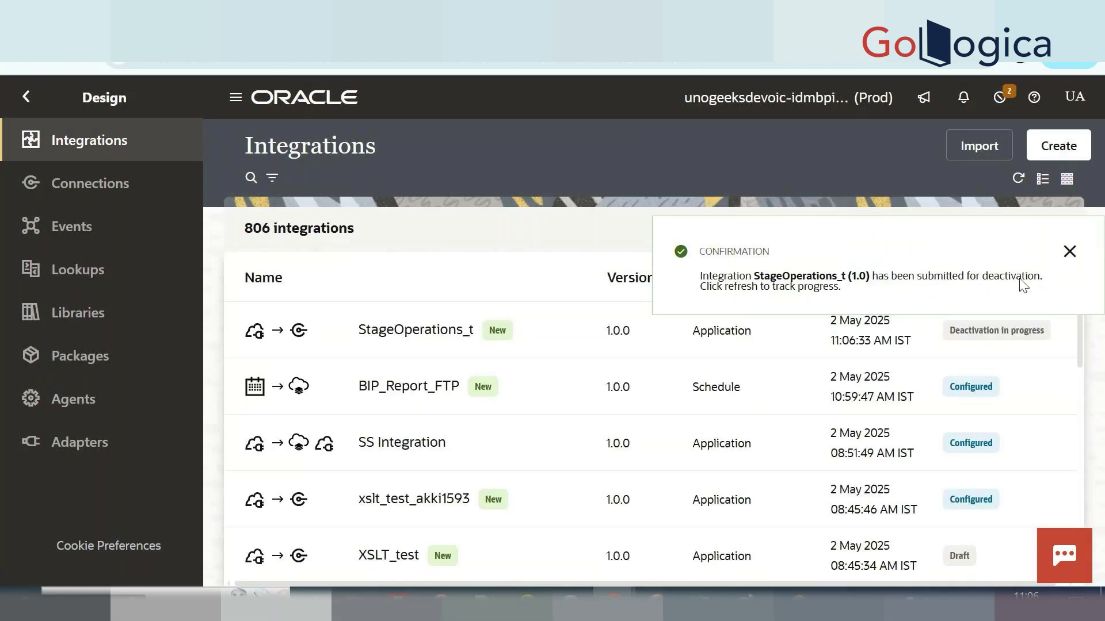
click(1020, 180)
click(1069, 251)
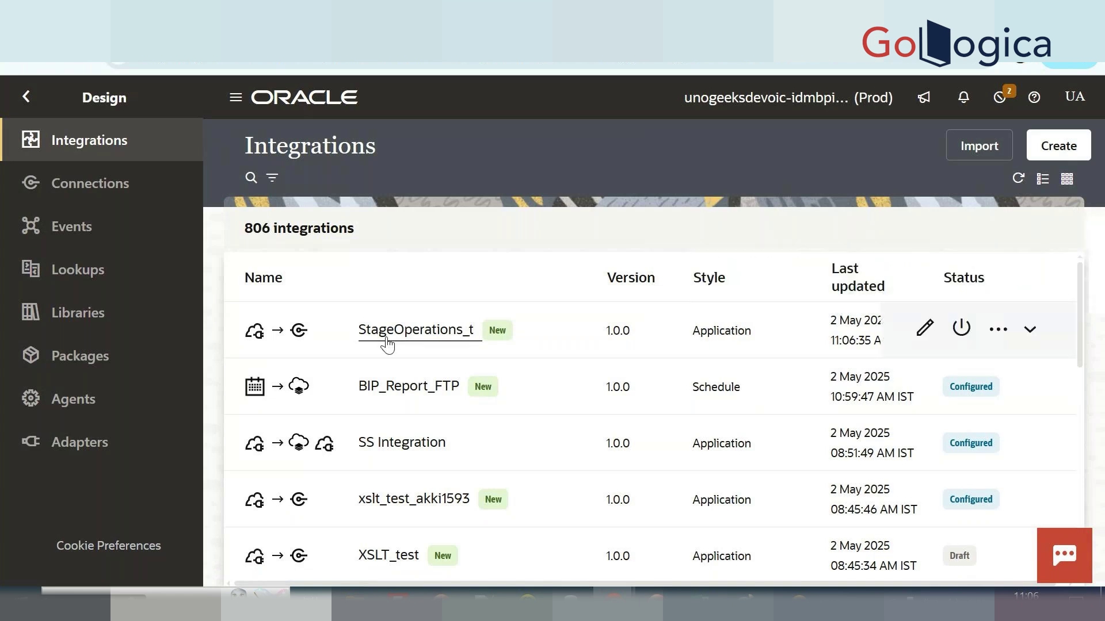
Open StageOperations_t and add a Notification action on the zip-to-unzip connector.
click(395, 335)
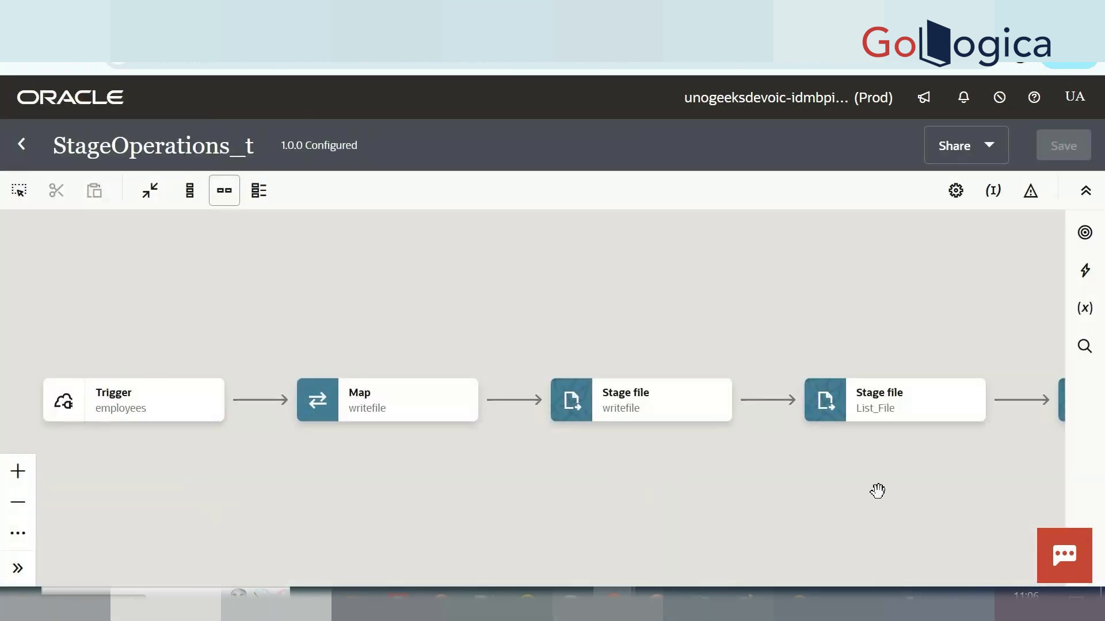
drag(878, 491, 284, 456)
drag(362, 406, 663, 444)
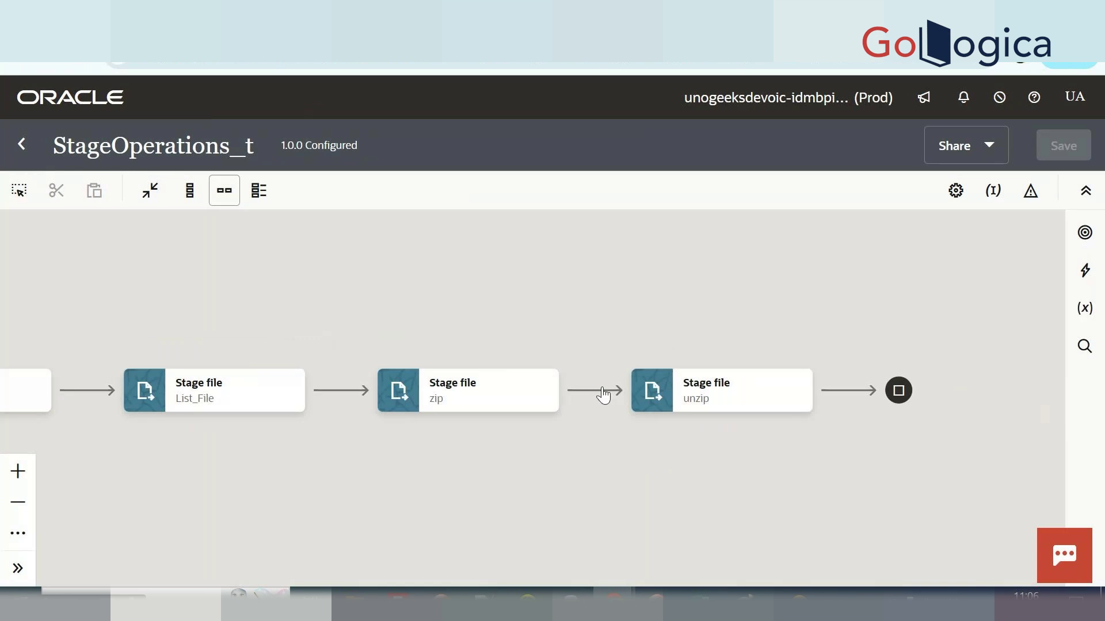
mouse_move(593, 392)
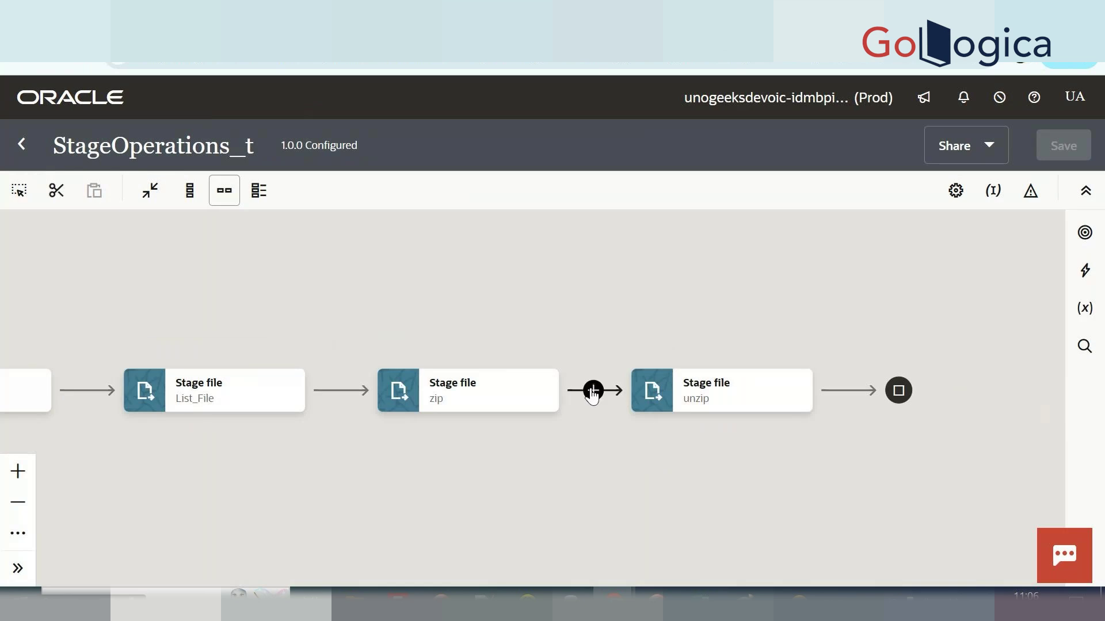
click(593, 391)
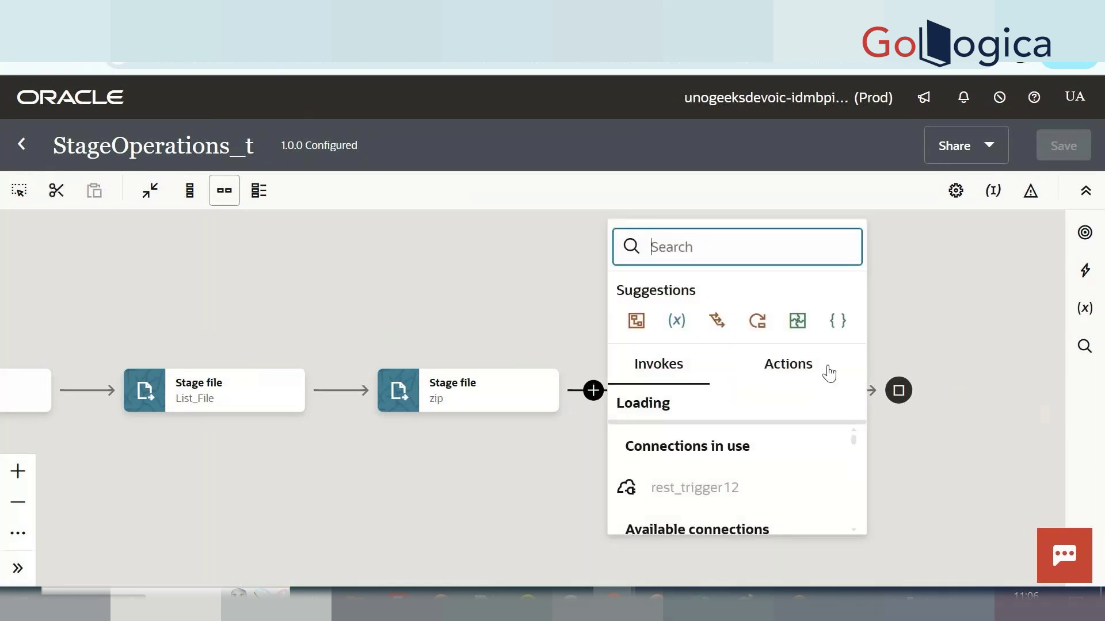
click(829, 373)
scroll(733, 487, down, 3)
scroll(735, 487, up, 1)
click(733, 480)
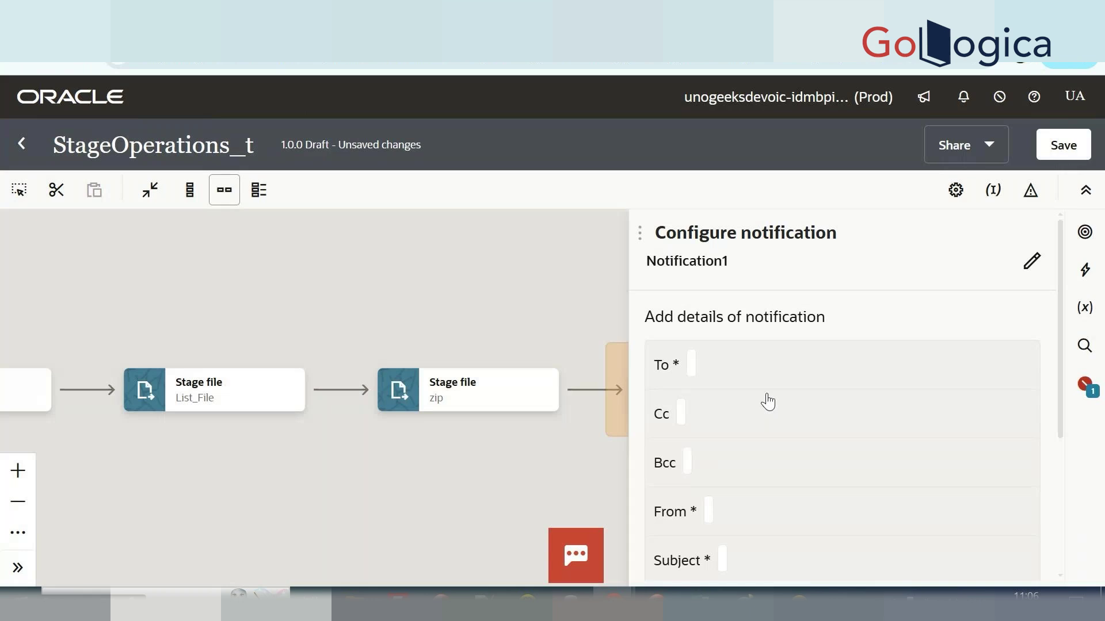
Enter the recipient's e-mail address as a single-quoted literal in the notification's To field.
click(816, 381)
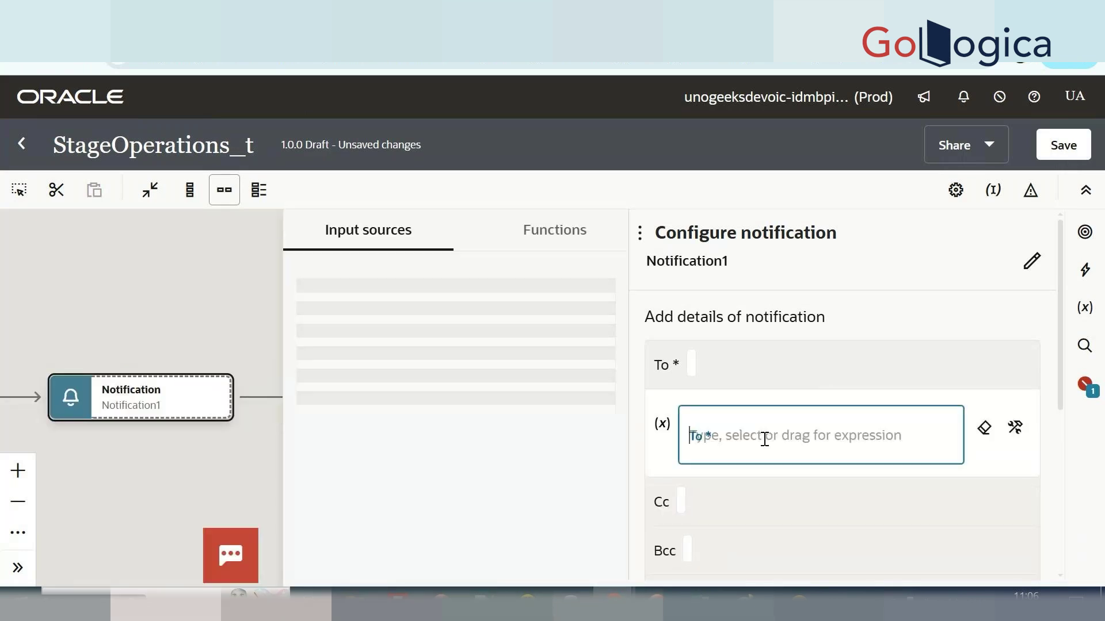
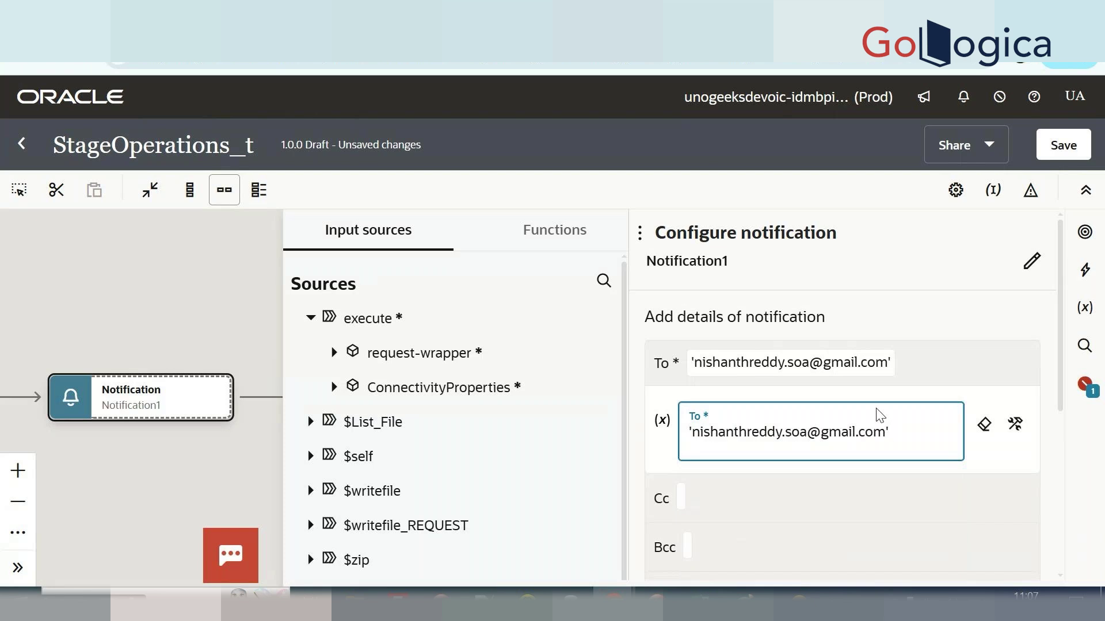
scroll(875, 414, down, 3)
click(784, 449)
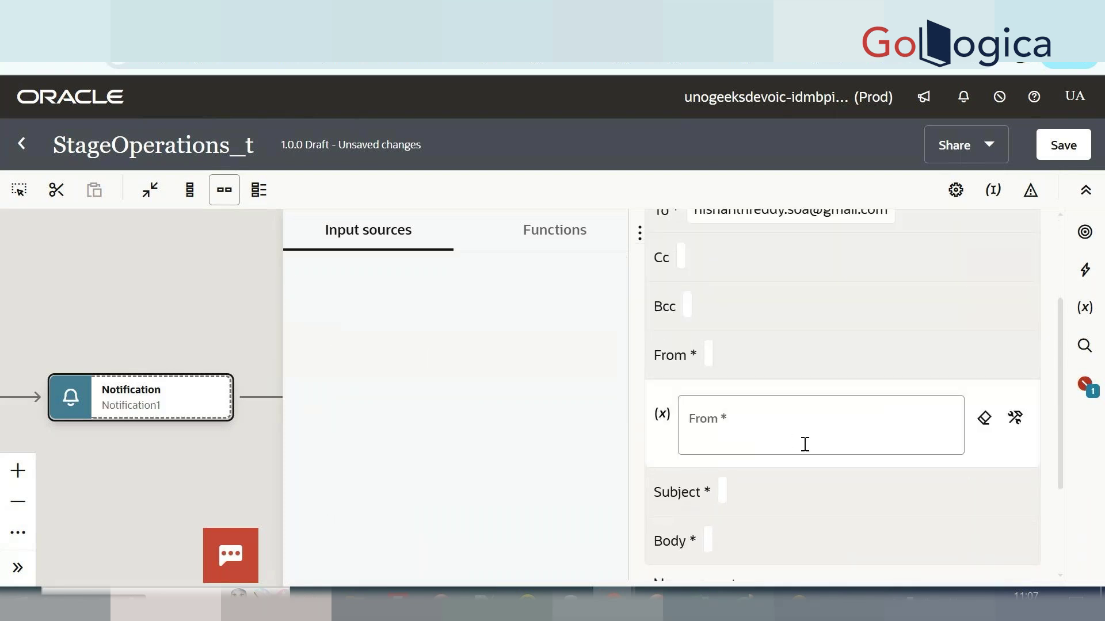
click(804, 426)
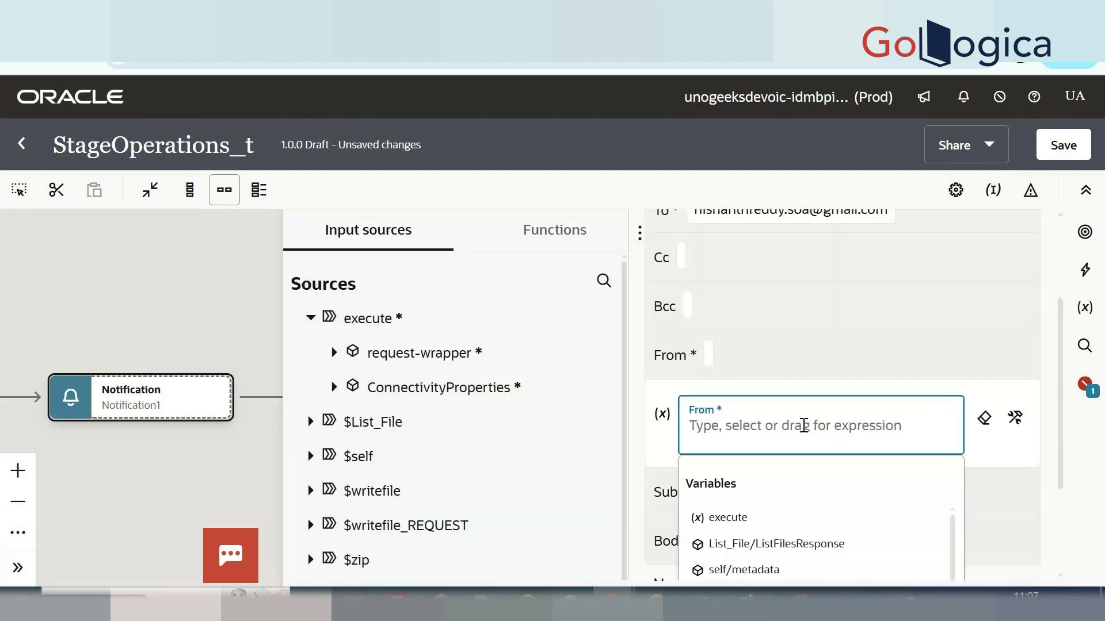
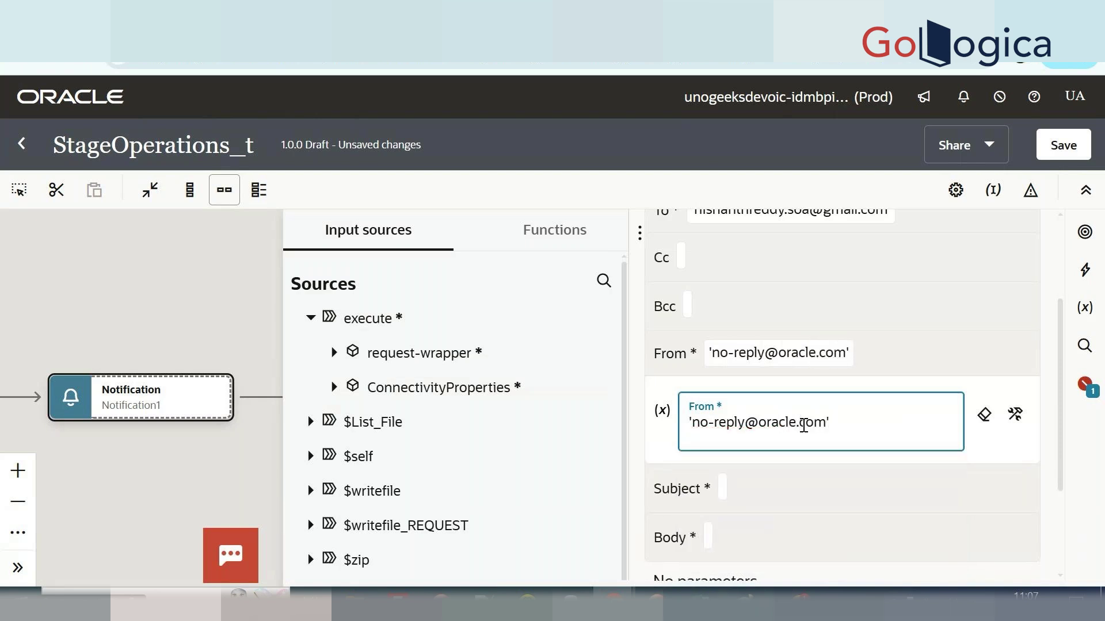
scroll(804, 426, down, 3)
Set the notification subject to the quoted literal 'zip file'.
click(813, 406)
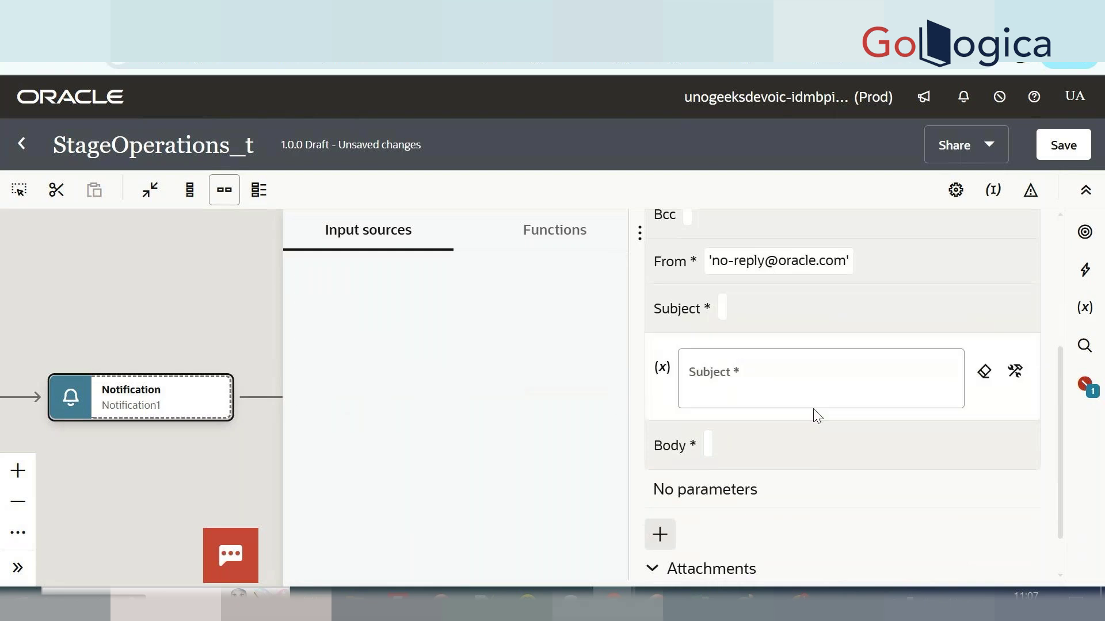
click(807, 390)
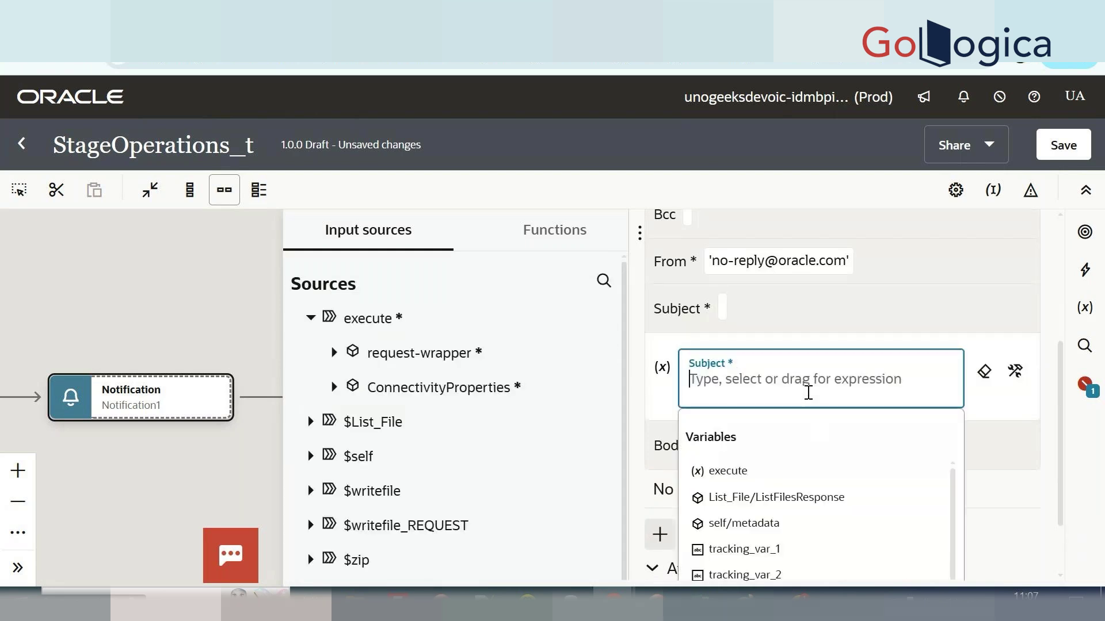
text(fin)
key(BackSpace)
key(BackSpace)
key(BackSpace)
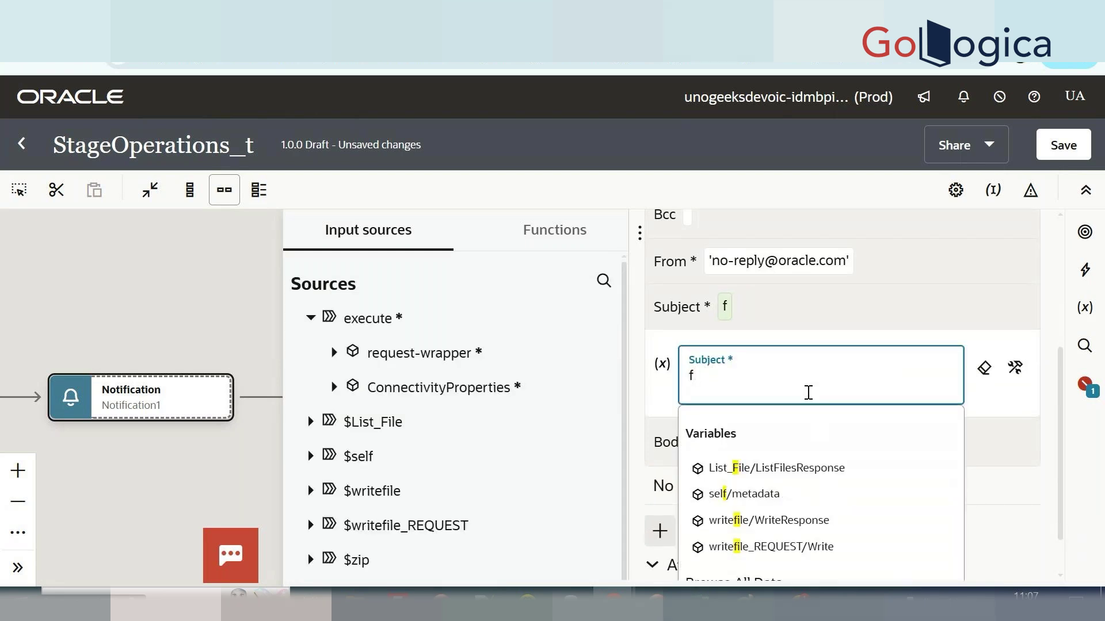
text(zip )
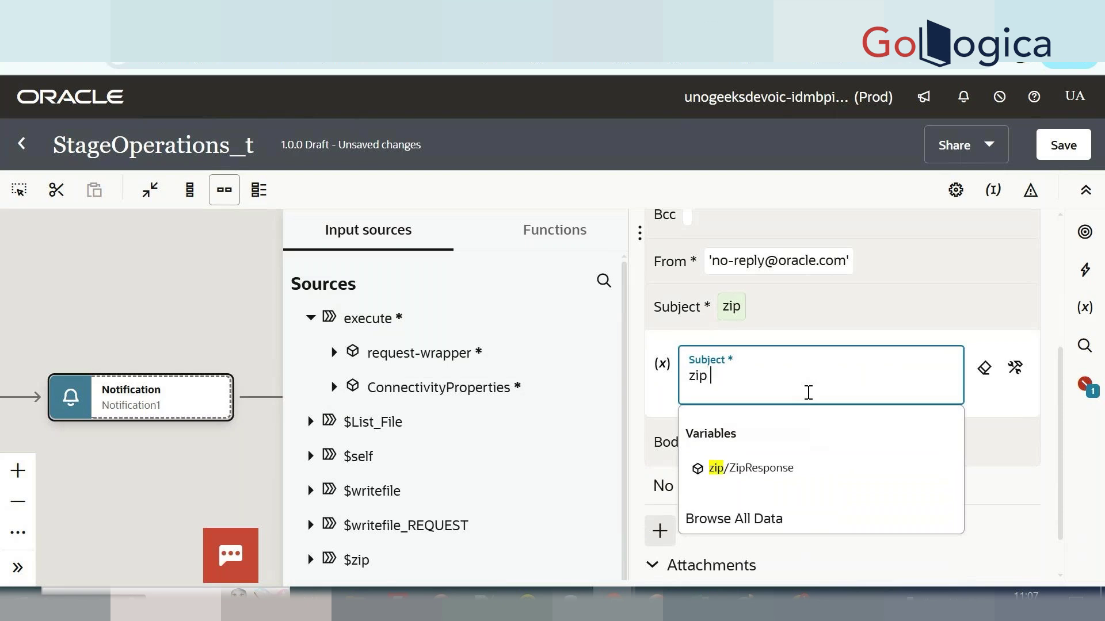
text(file')
key(Left)
key(Left)
key(Left)
key(Left)
key(Left)
key(Left)
key(Left)
key(Left)
key(Left)
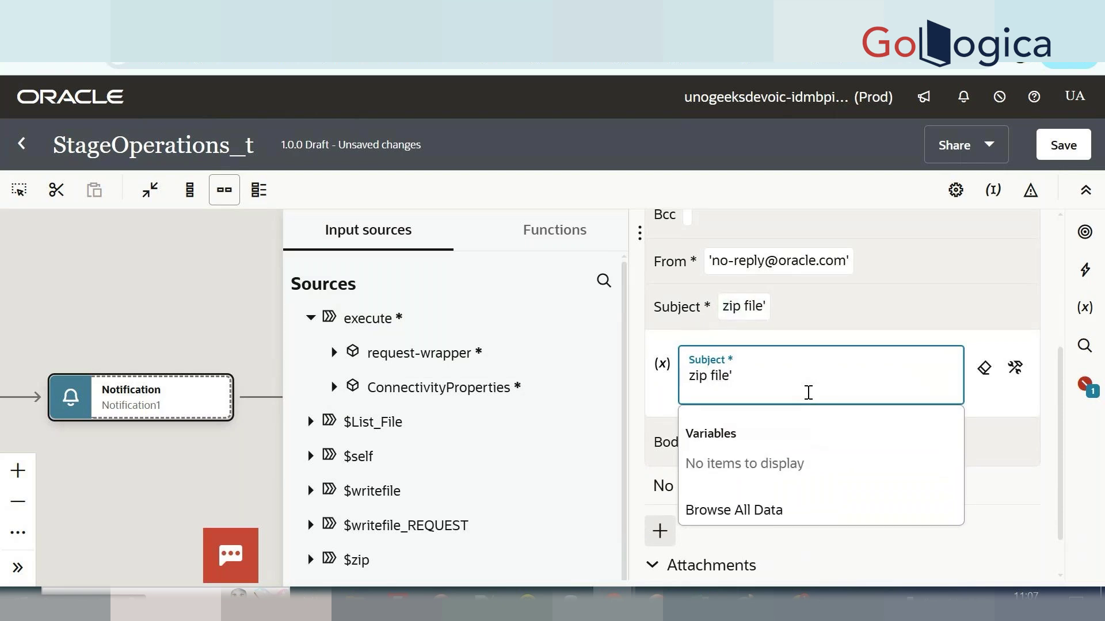
text(')
scroll(809, 393, down, 1)
click(808, 393)
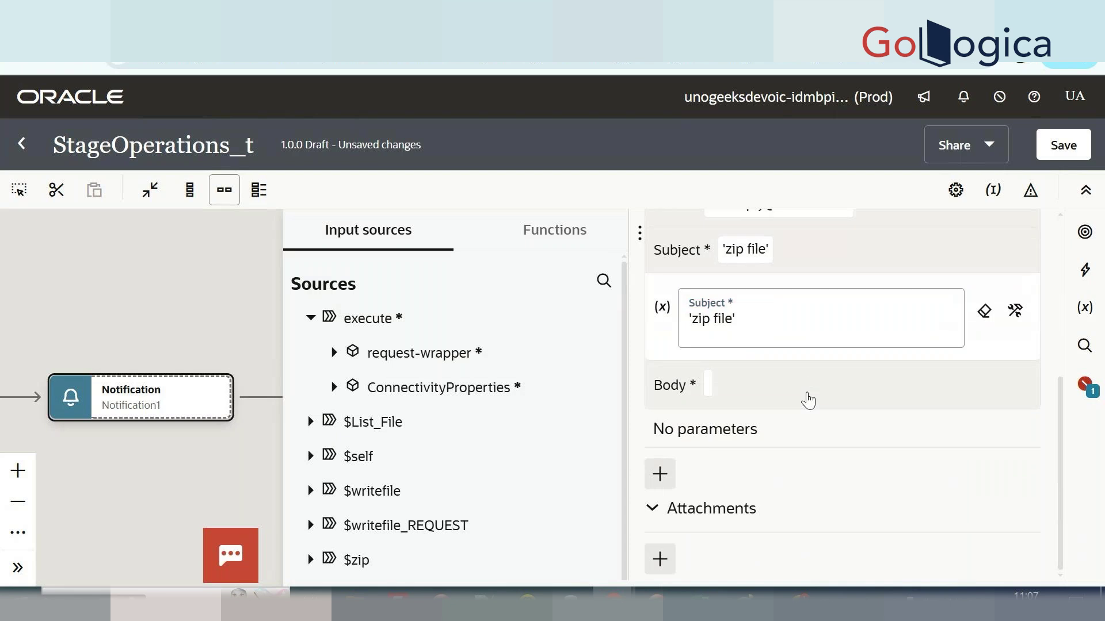
Write the body greeting 'hi team,' followed by 'please find attached zip fiule'.
click(808, 392)
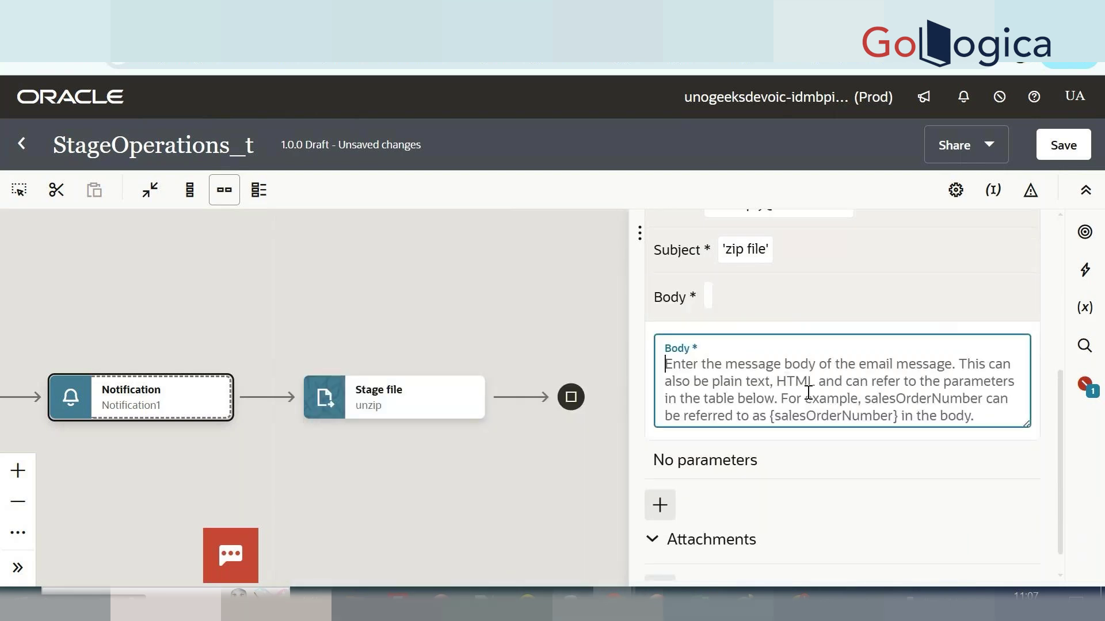
text(hi)
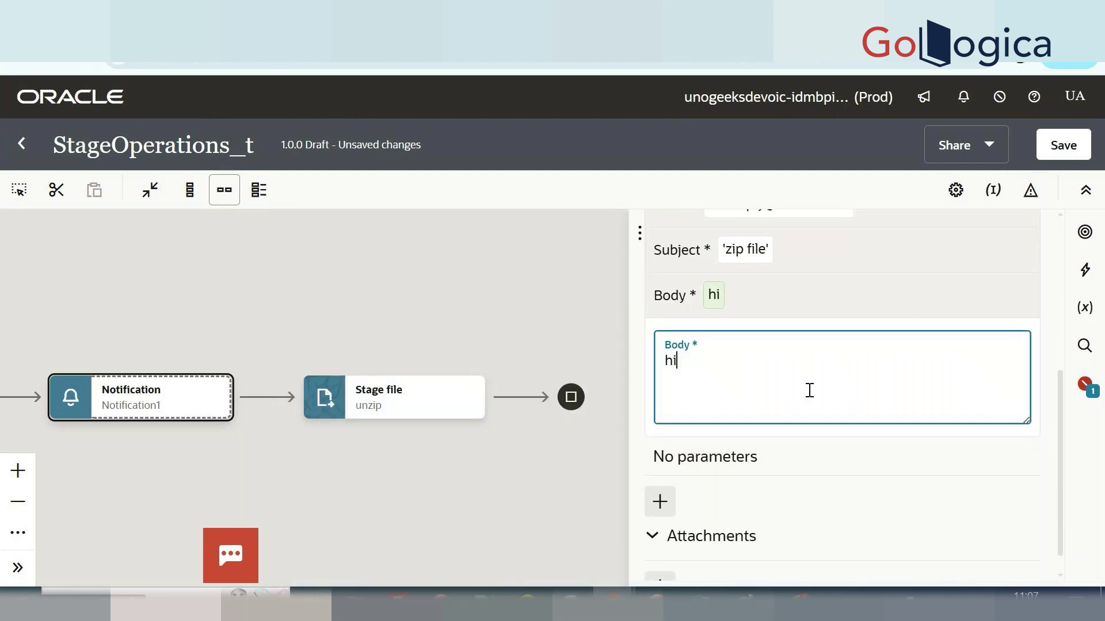
text( team,)
key(Return)
key(Return)
text(please finf)
key(BackSpace)
text(ds)
key(BackSpace)
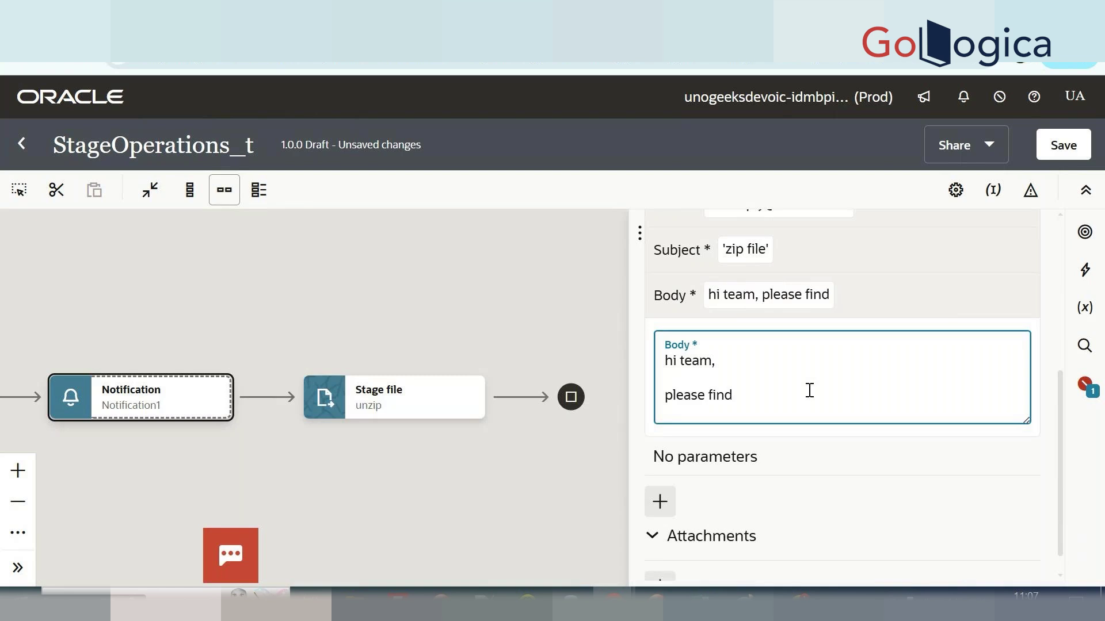
text(attached z)
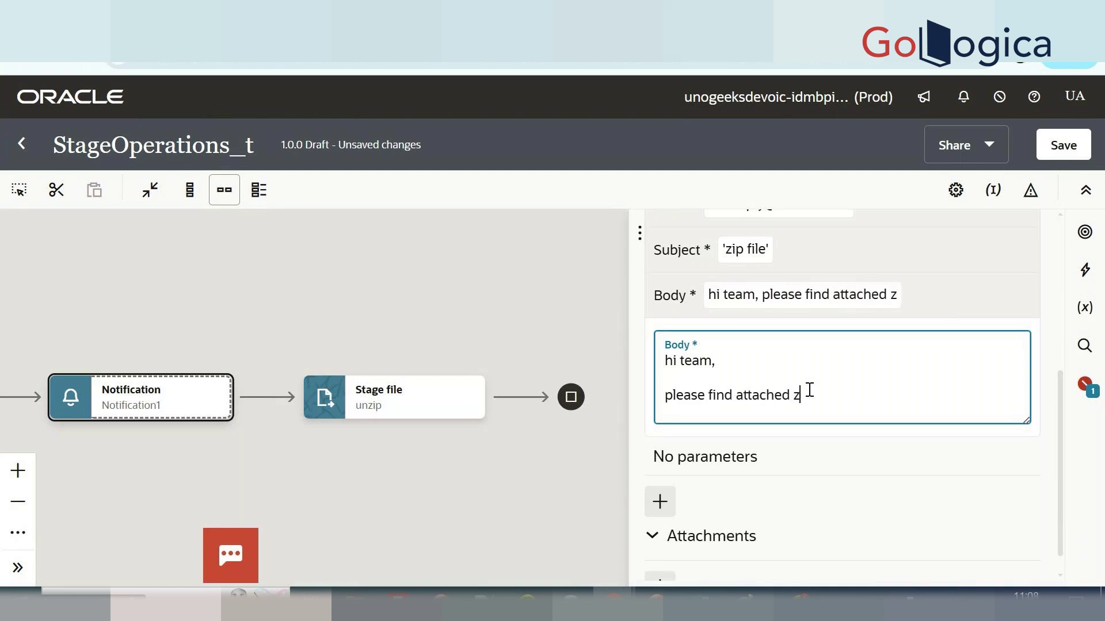
text(ip fiule)
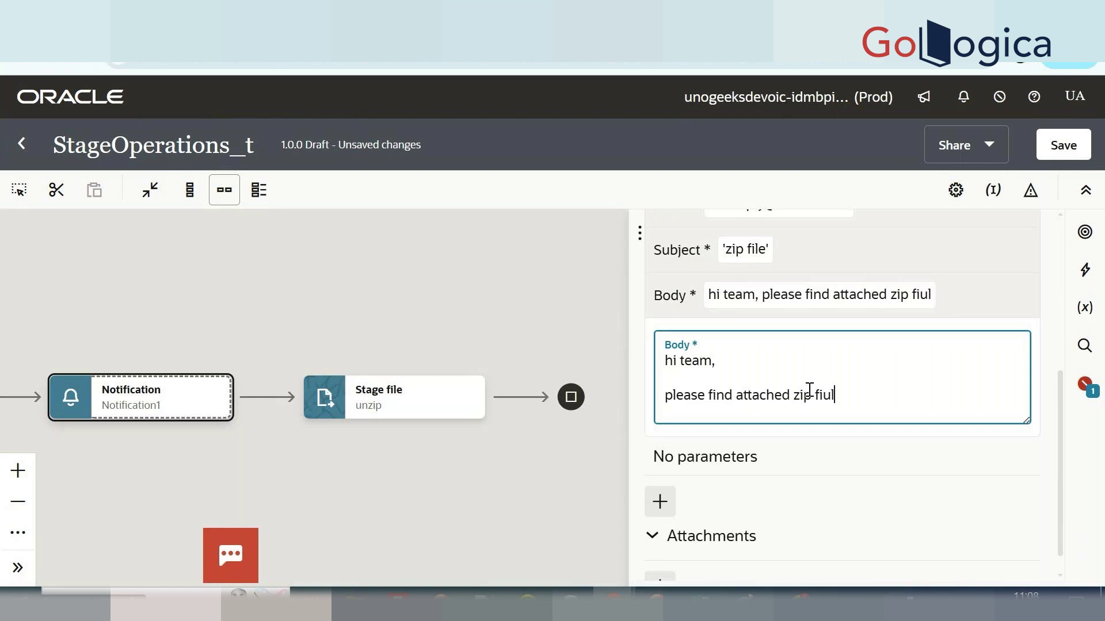
End the body with a 'thanks,' sign-off and the sender's name on its own line.
key(Return)
key(Return)
text(y)
key(BackSpace)
text(tha)
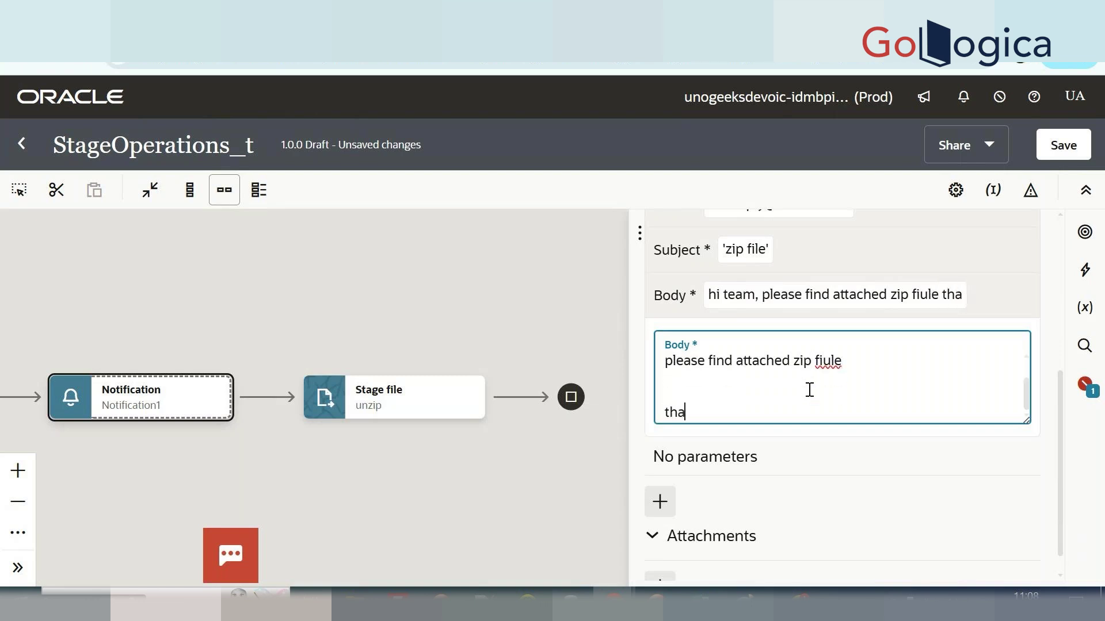
text(nks,)
key(Return)
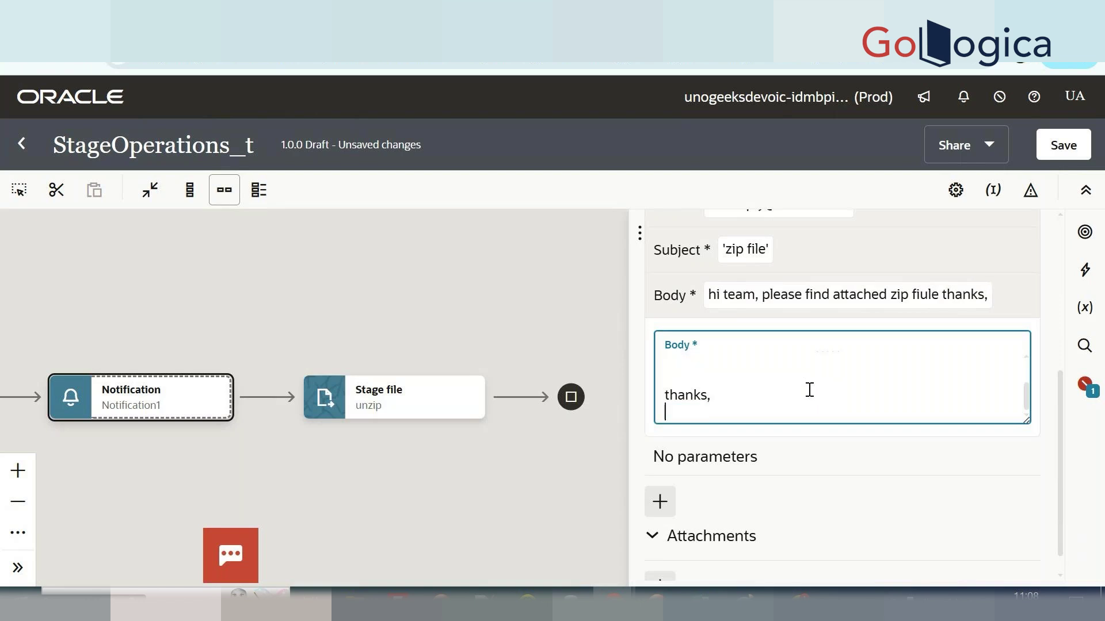
text(nish)
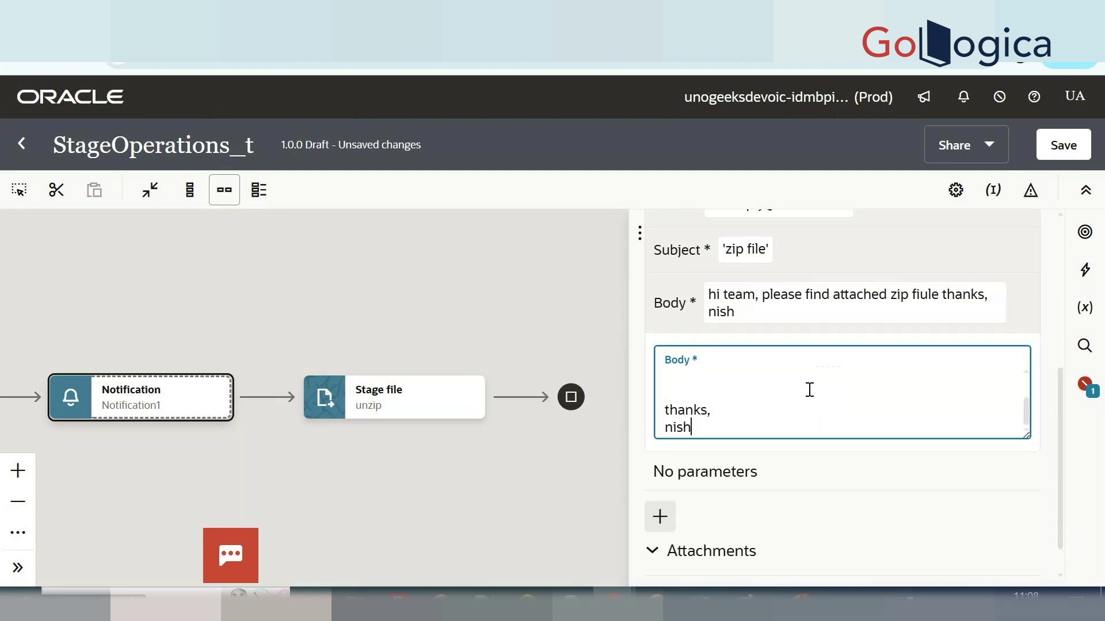
text(anmth)
Add an attachment entry to the notification and clear its default value.
scroll(810, 389, down, 1)
click(660, 567)
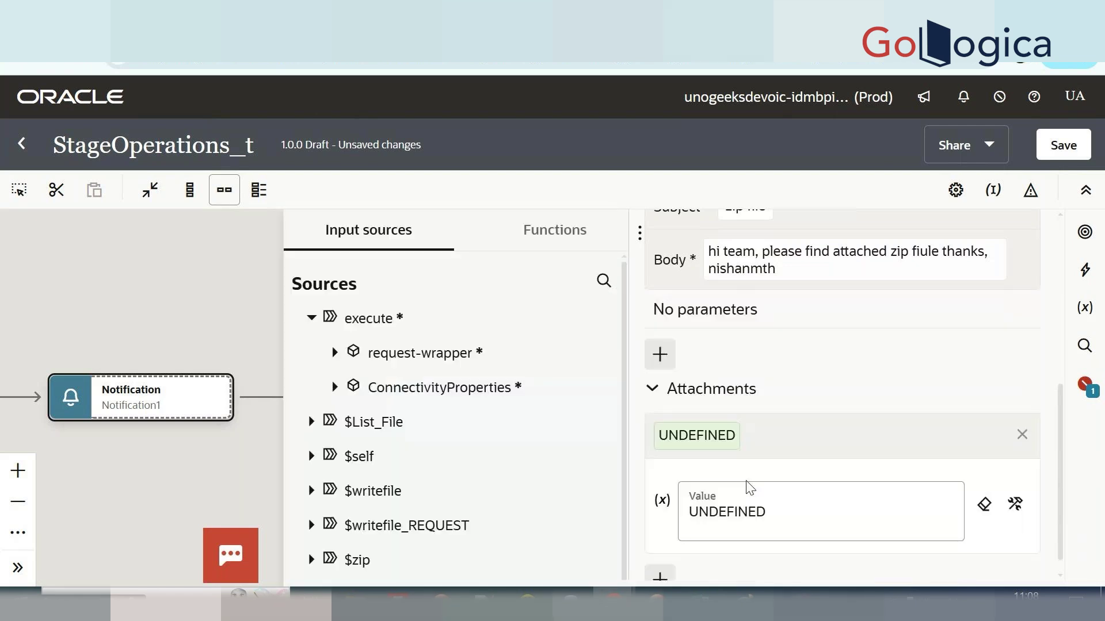
click(985, 505)
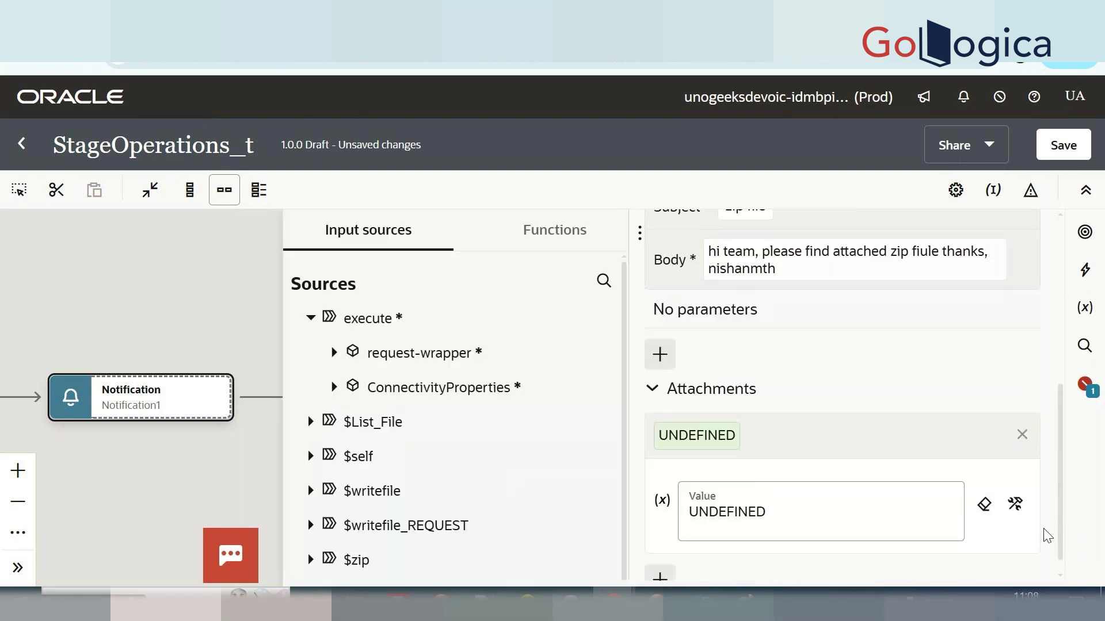
Map $zip > ZipResponse > ZipResponse > ICSFile FileReference into the attachment value and save.
scroll(410, 446, down, 1)
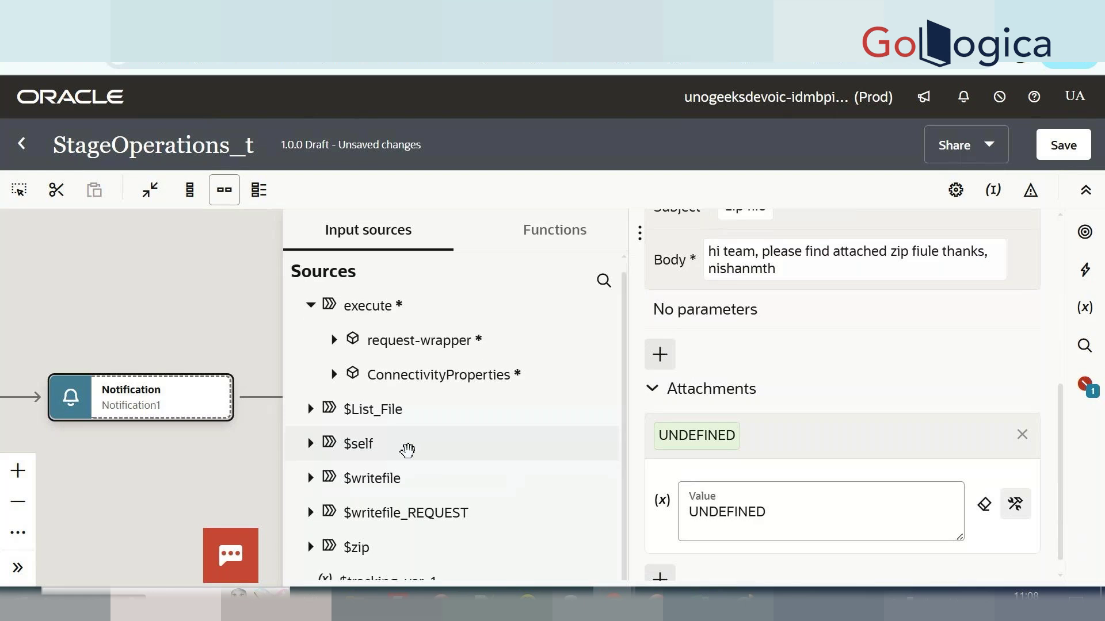
scroll(407, 449, down, 2)
click(308, 512)
scroll(305, 510, down, 1)
click(335, 511)
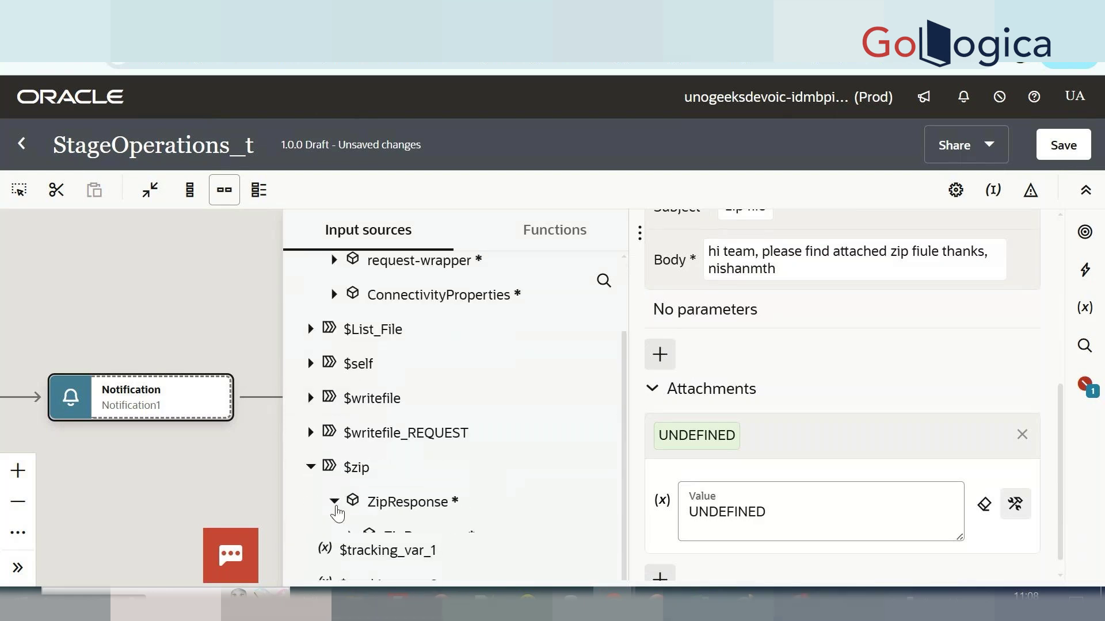
scroll(339, 511, down, 1)
click(348, 506)
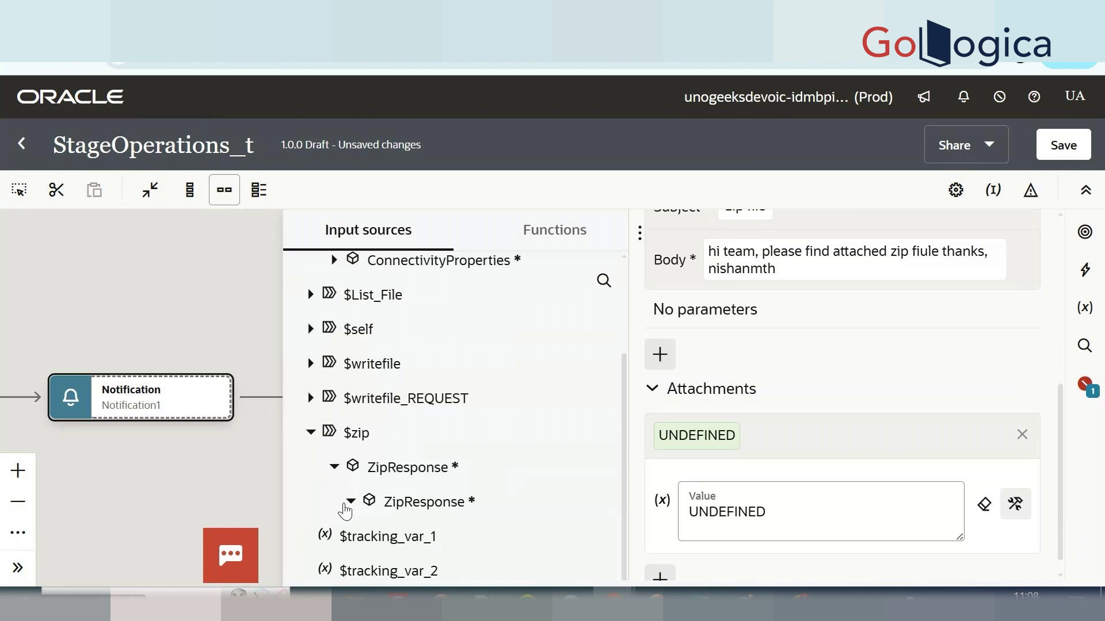
scroll(359, 502, down, 1)
click(367, 504)
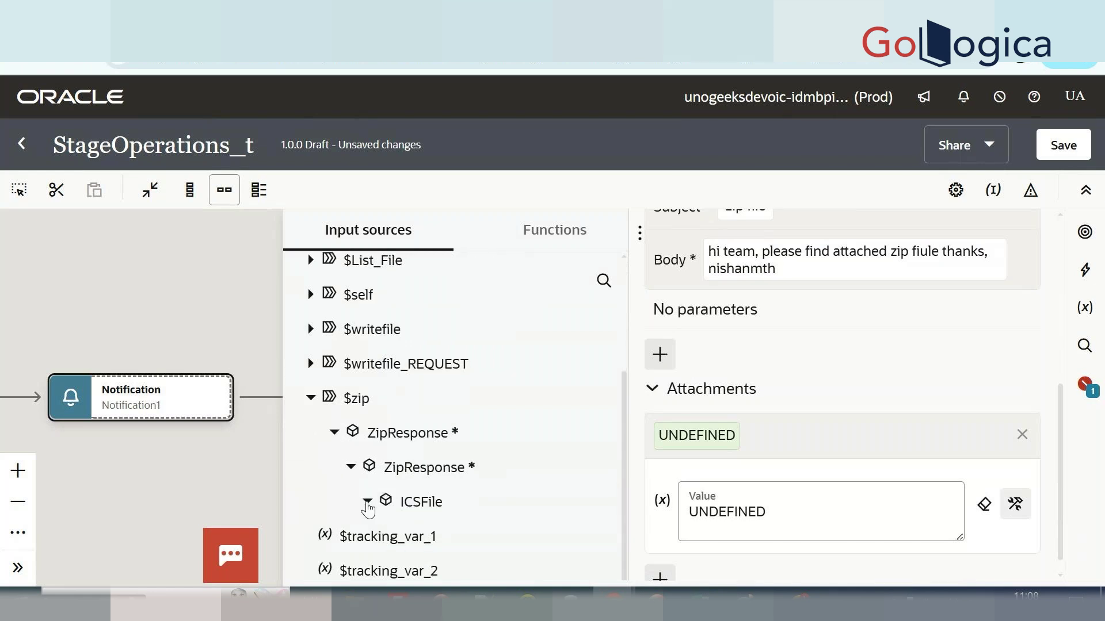
scroll(369, 509, down, 2)
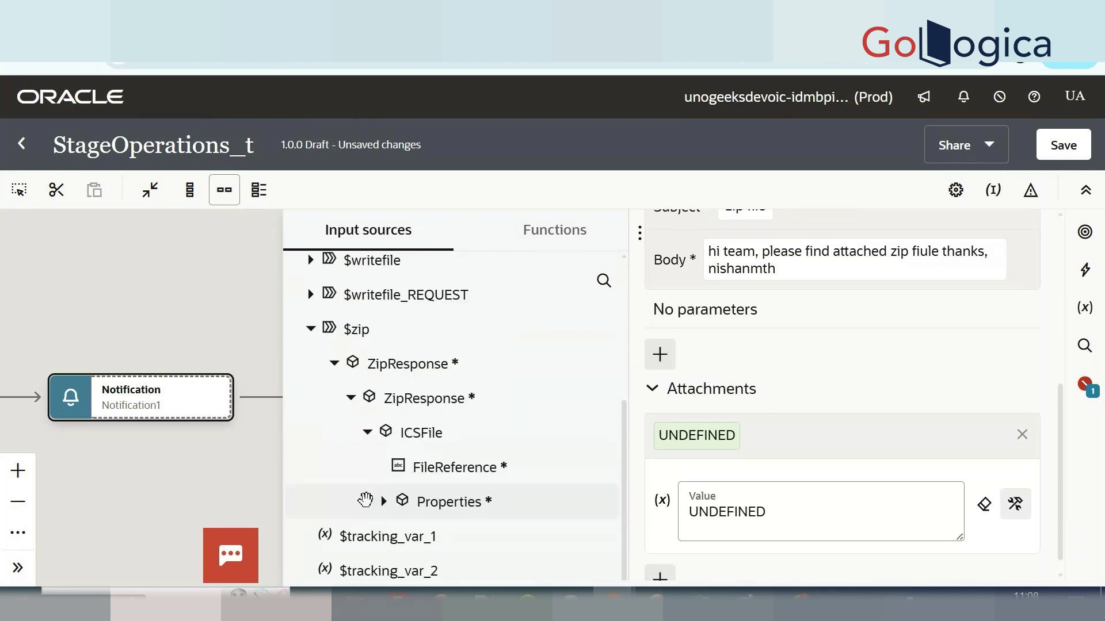
drag(447, 467, 766, 527)
click(1072, 154)
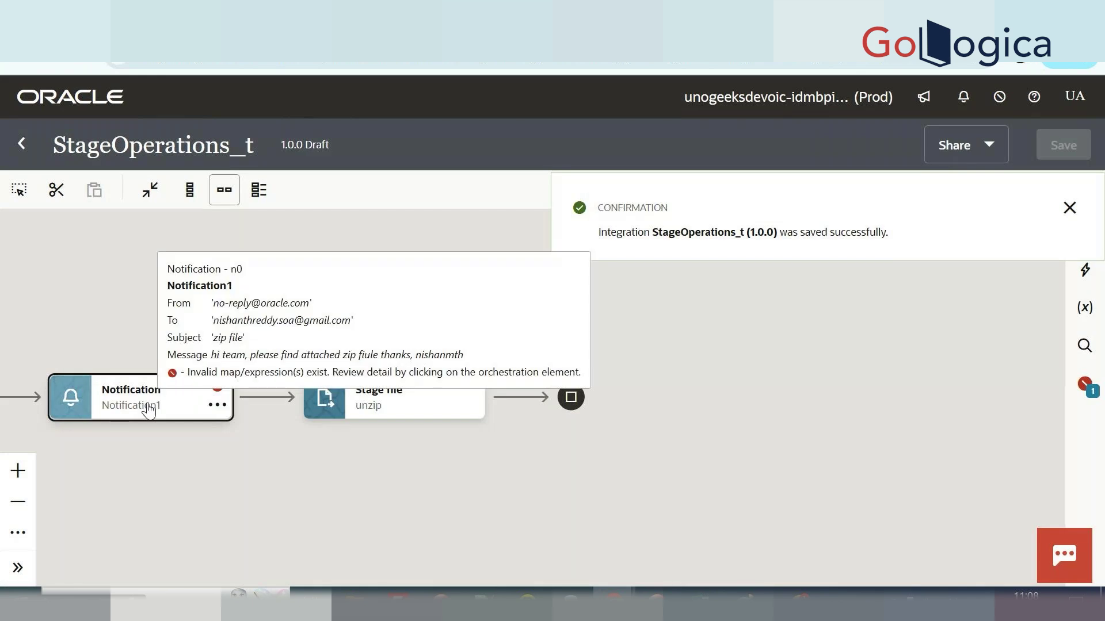
Reopen Notification1's attachment expression and clear the invalid zip FileReference path.
click(182, 380)
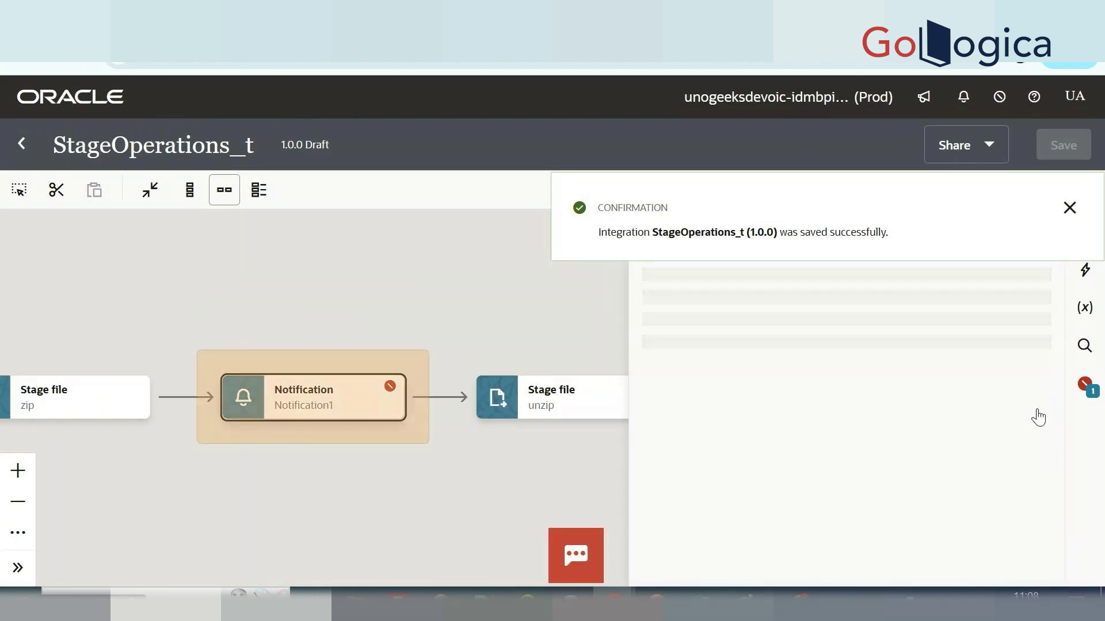
scroll(931, 449, down, 5)
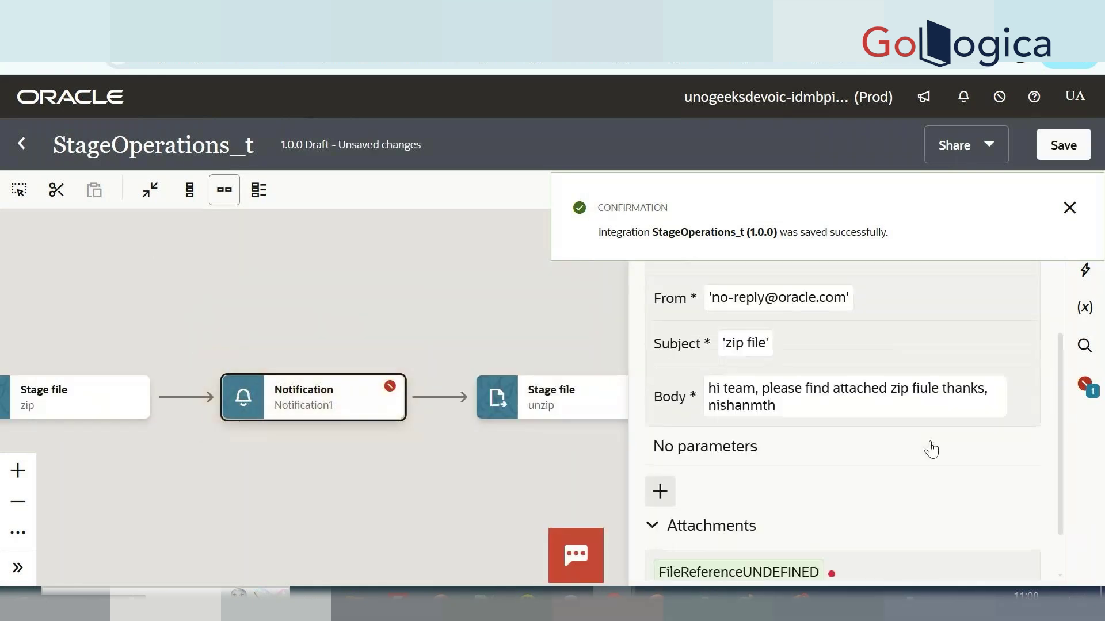
click(856, 505)
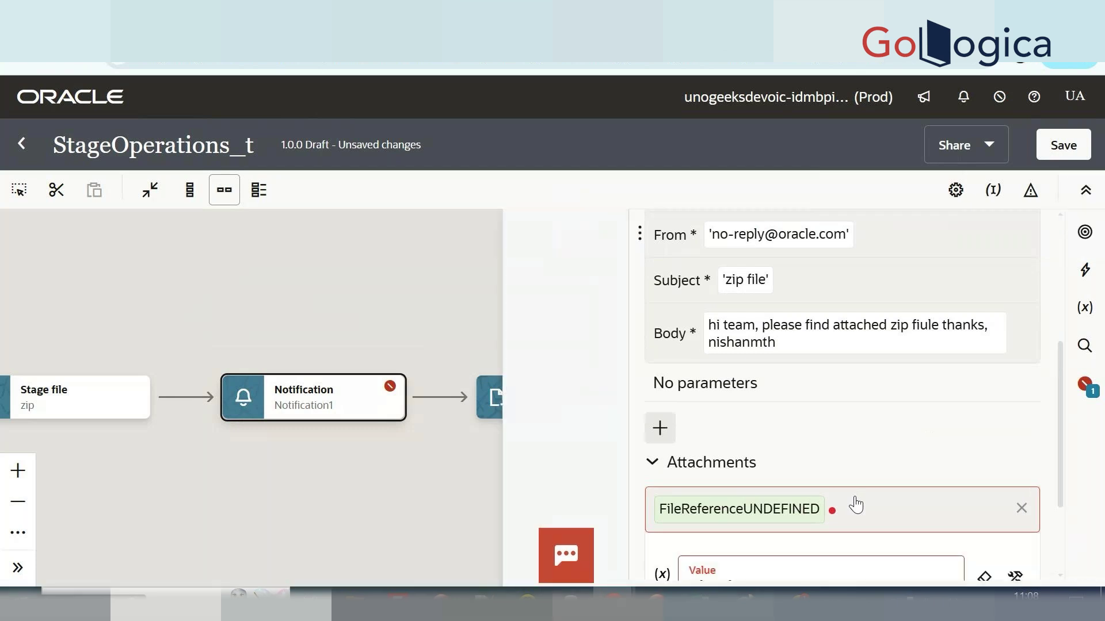
scroll(804, 501, down, 2)
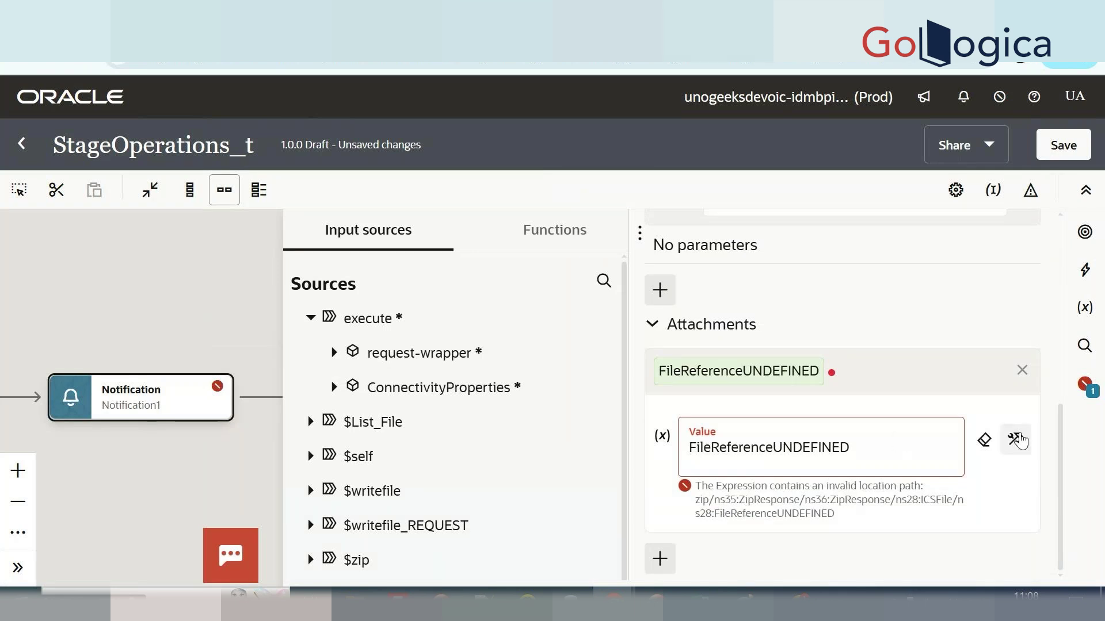
click(1016, 440)
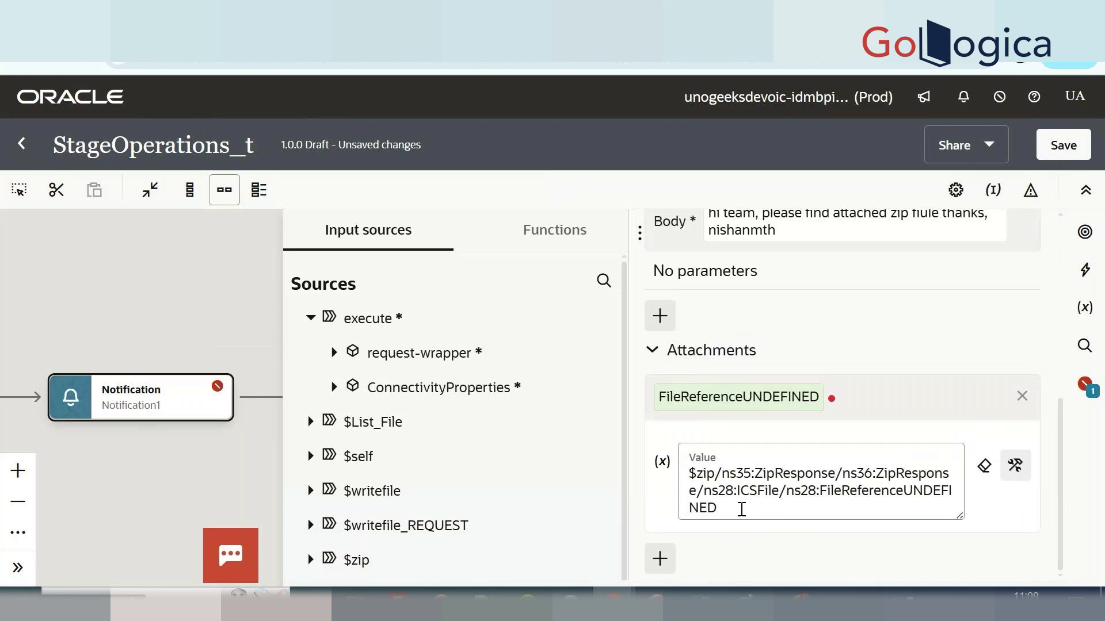
click(728, 509)
key(ctrl+a)
click(975, 481)
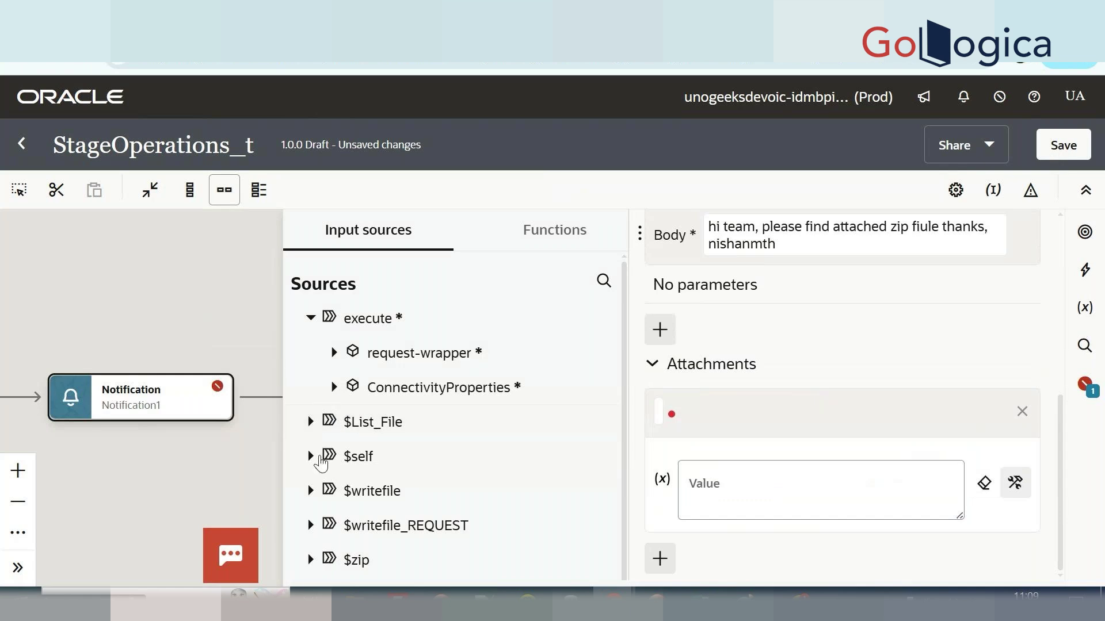
Map $writefile > WriteResponse > WriteResponse > ICSFile FileReference as the attachment, then save.
click(311, 491)
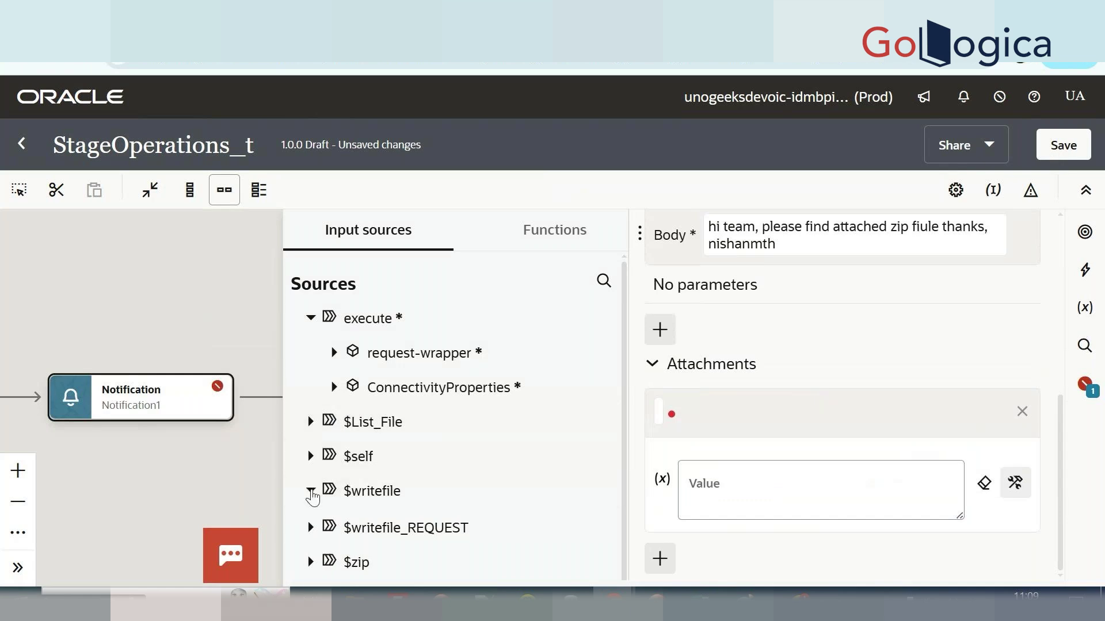
scroll(337, 438, down, 2)
click(335, 433)
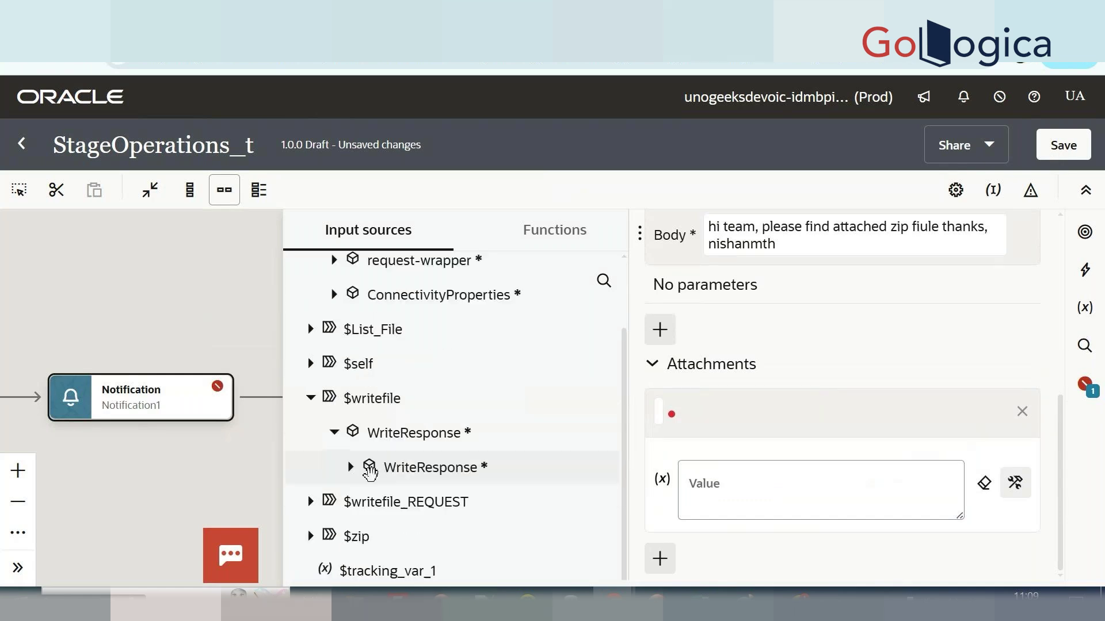
scroll(369, 473, down, 1)
click(350, 438)
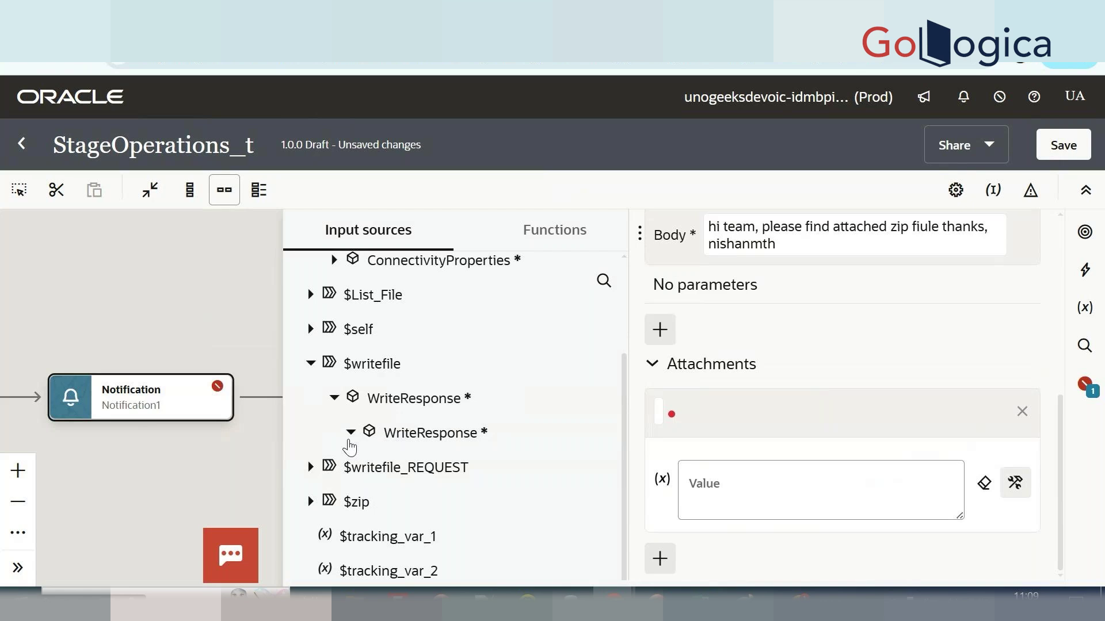
scroll(350, 447, down, 1)
click(368, 435)
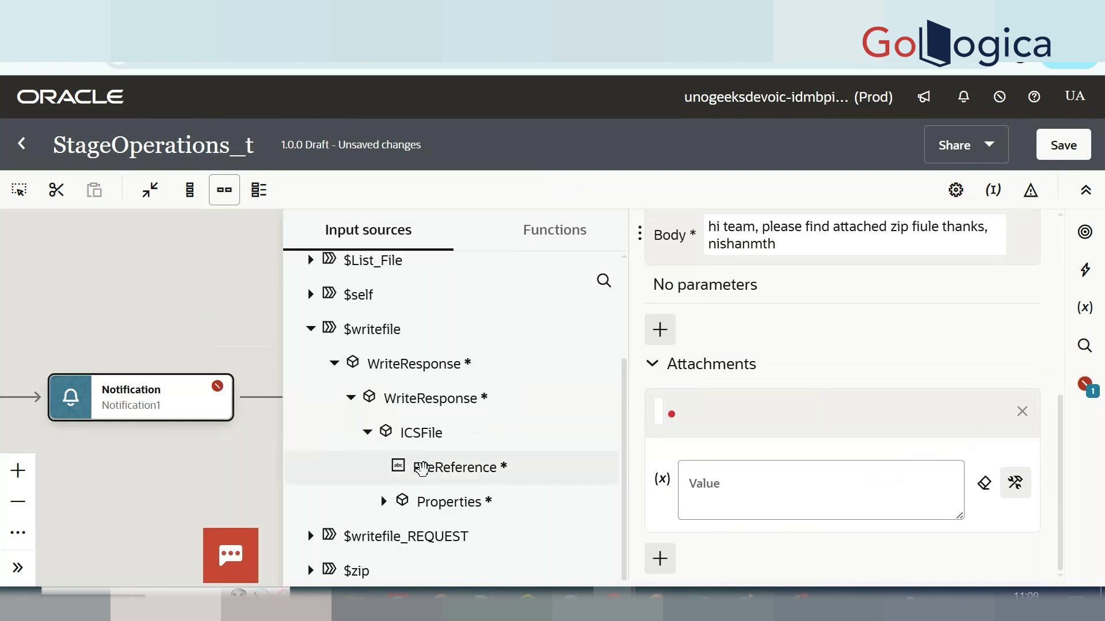
drag(423, 467, 740, 486)
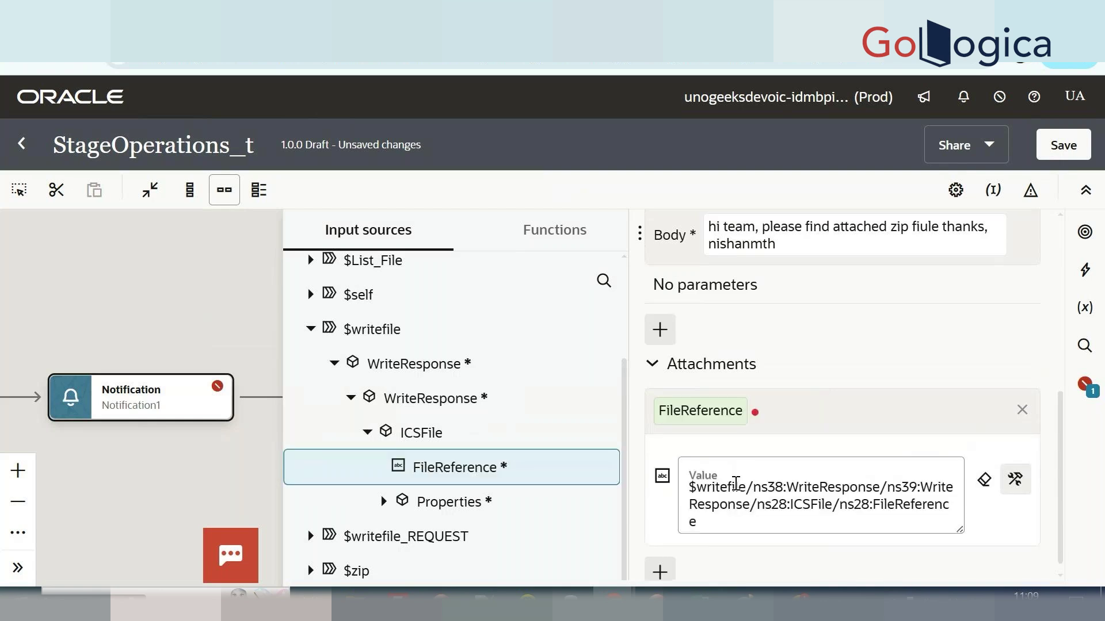
click(1048, 151)
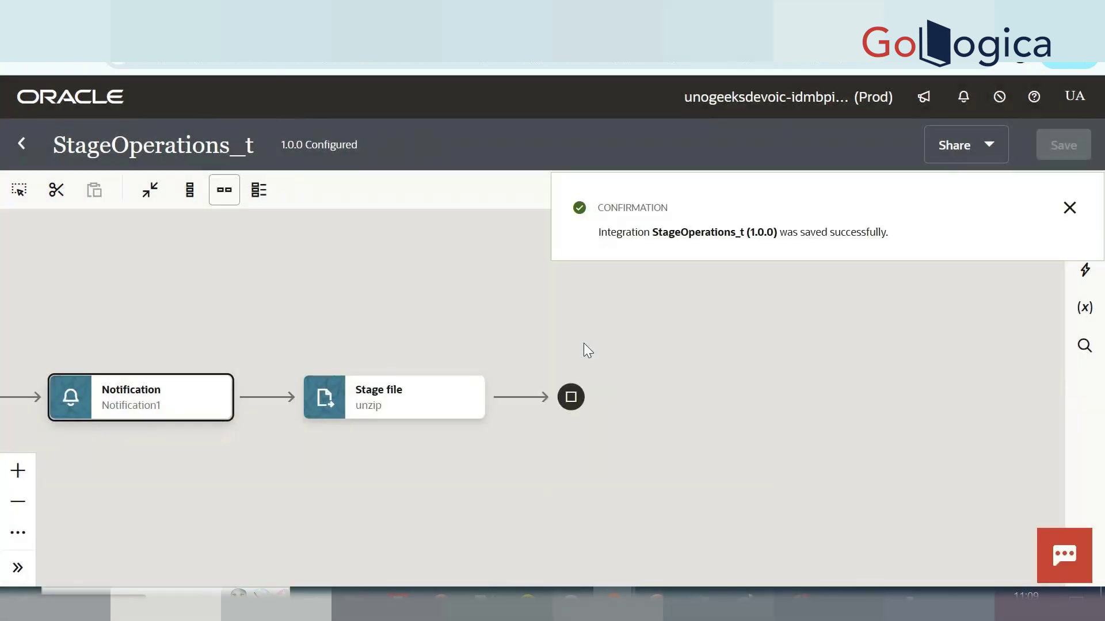
Leave the StageOperations_t editor for the Integrations list, where it shows as Configured.
click(17, 145)
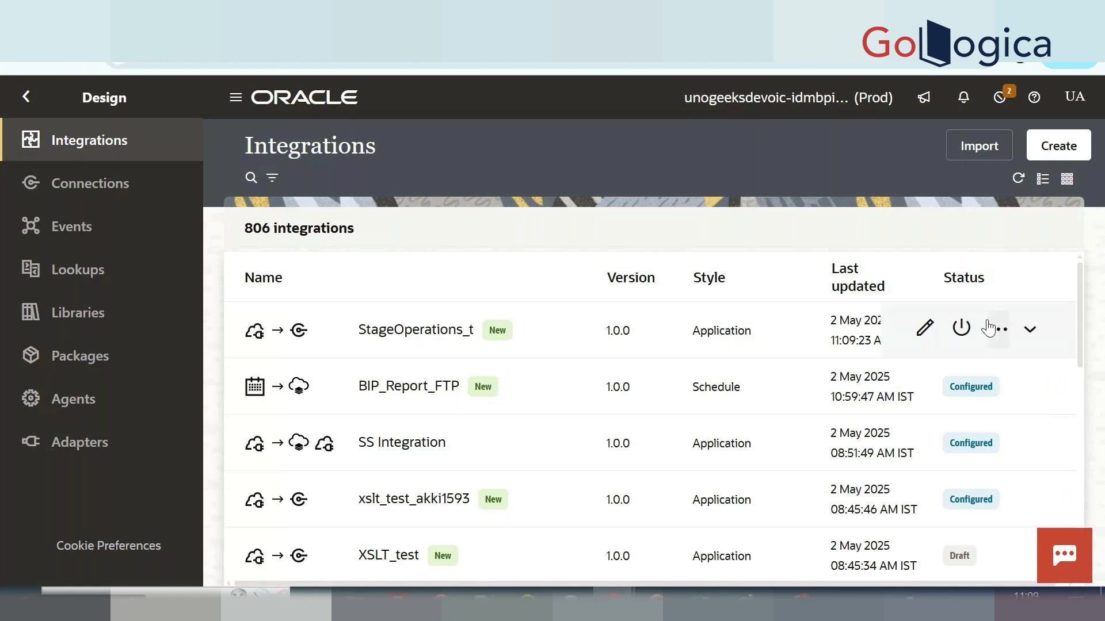
Activate the StageOperations_t (1.0) integration, keeping the Debug tracing level.
click(964, 336)
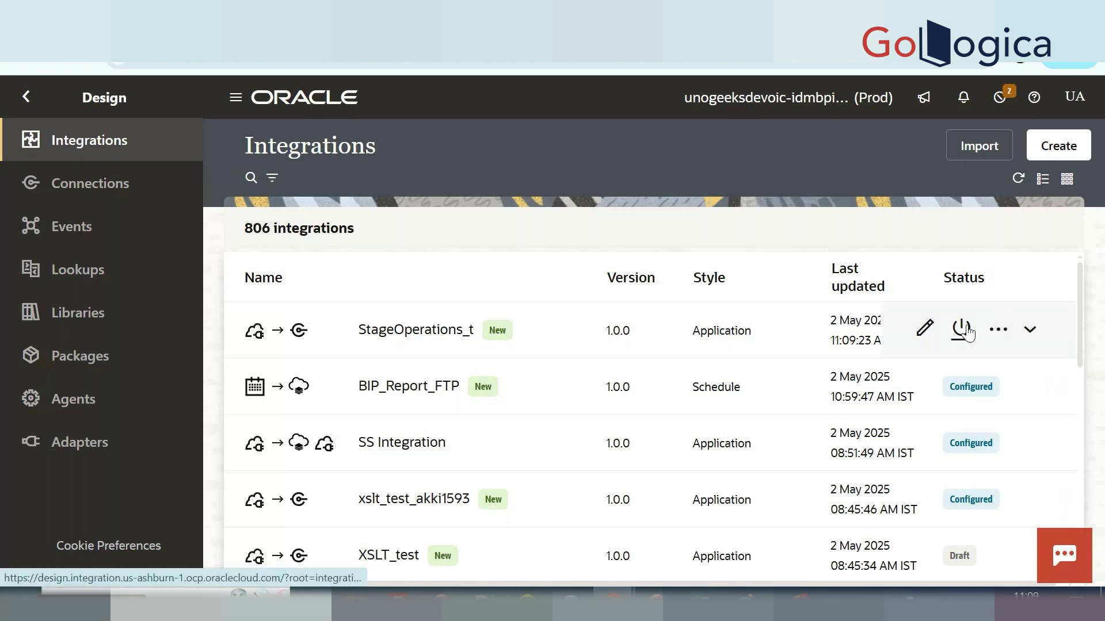
click(786, 329)
click(1017, 551)
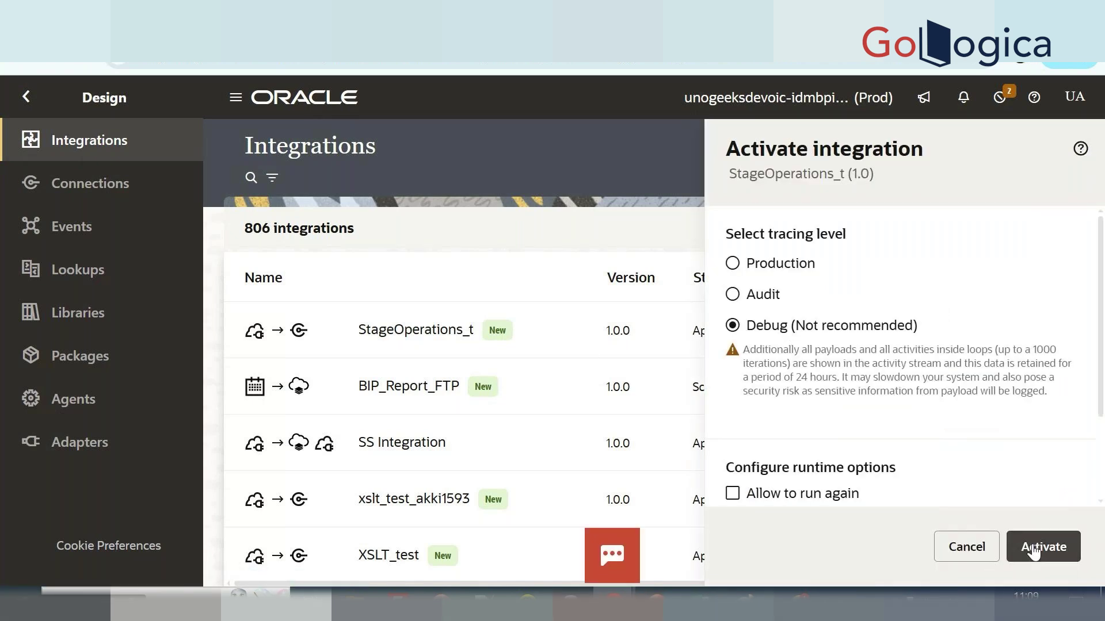